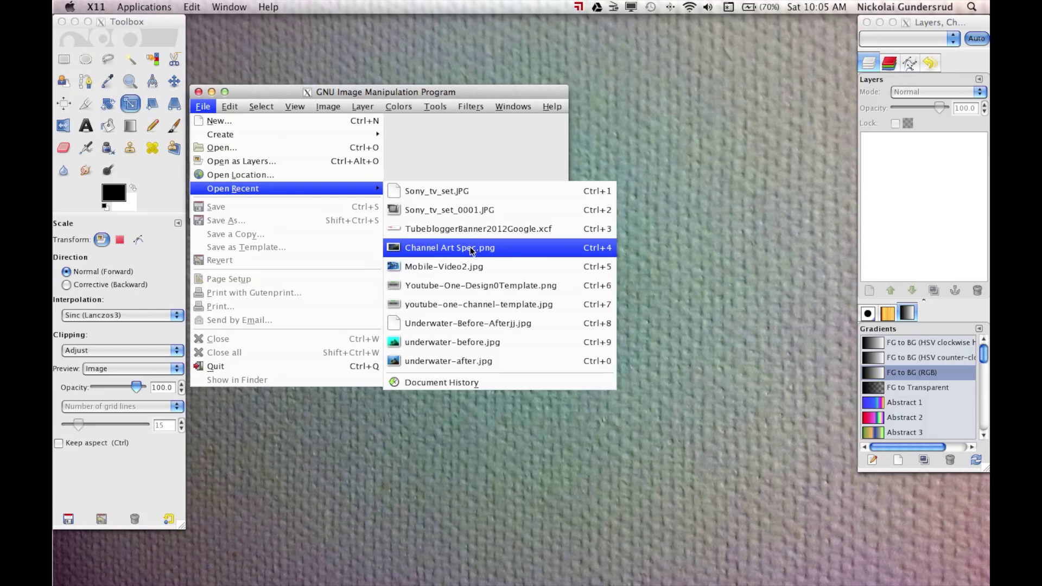
Step: Open the recent image Channel Art Spec.png with the sRGB IEC61966-2.1 profile assigned, and enlarge its window to show the whole template
click(471, 249)
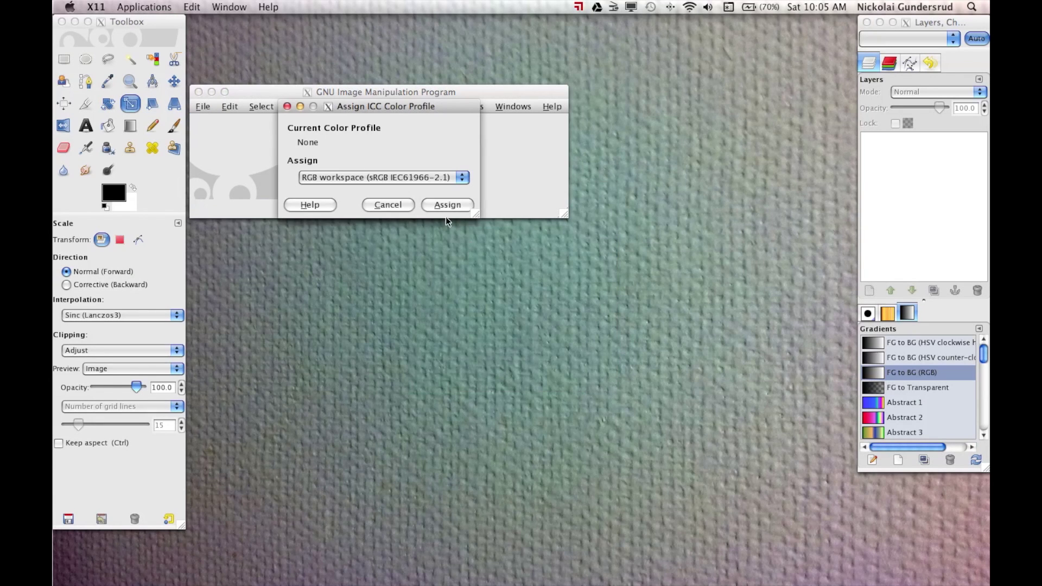
click(445, 205)
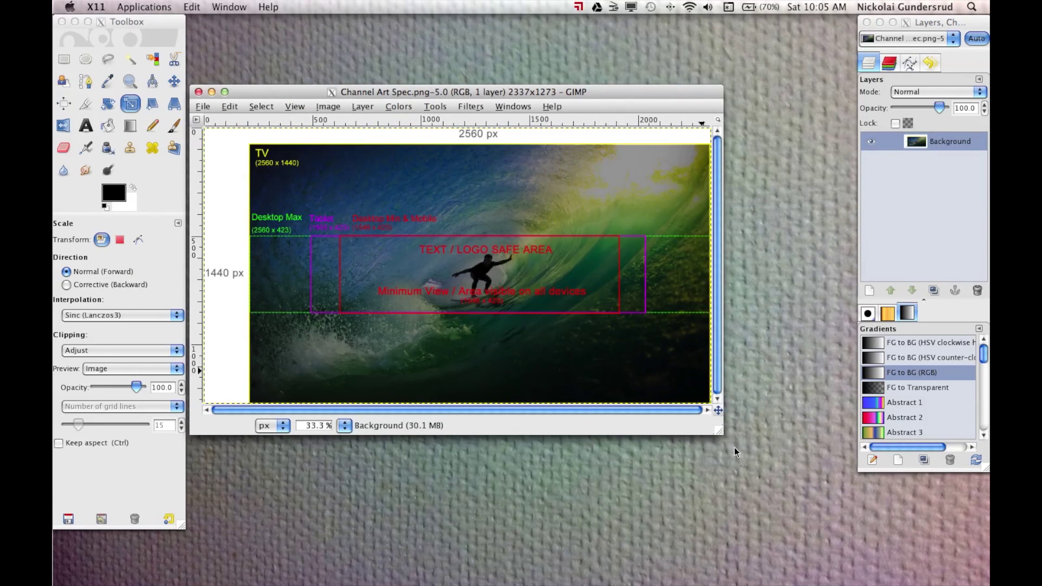
drag(715, 428, 849, 491)
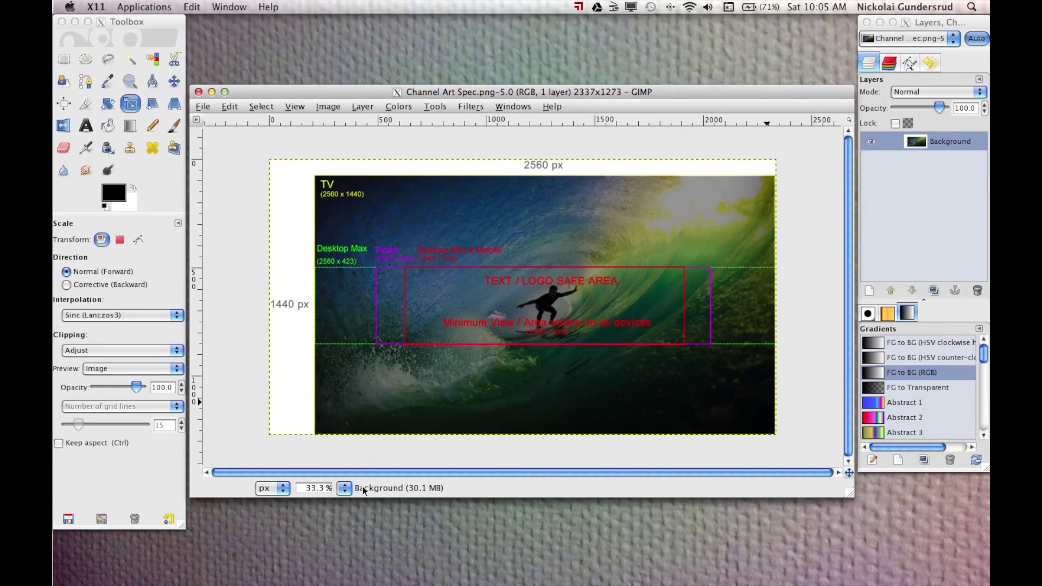
Step: Set the zoom of the channel art template to 40%
click(345, 489)
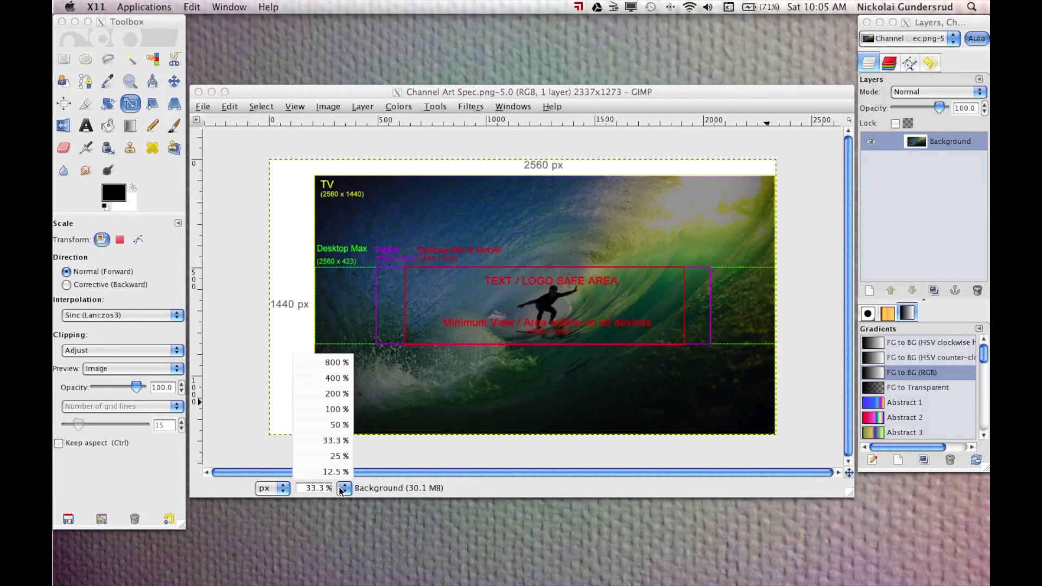
click(336, 423)
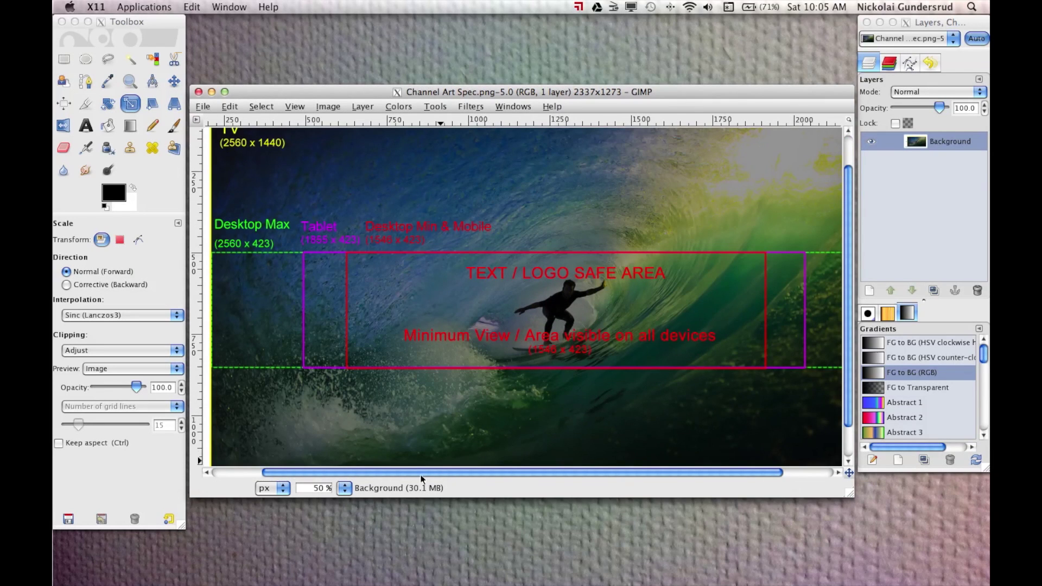
mouse_move(344, 473)
mouse_down()
mouse_move(280, 472)
mouse_move(370, 471)
mouse_move(344, 473)
mouse_up()
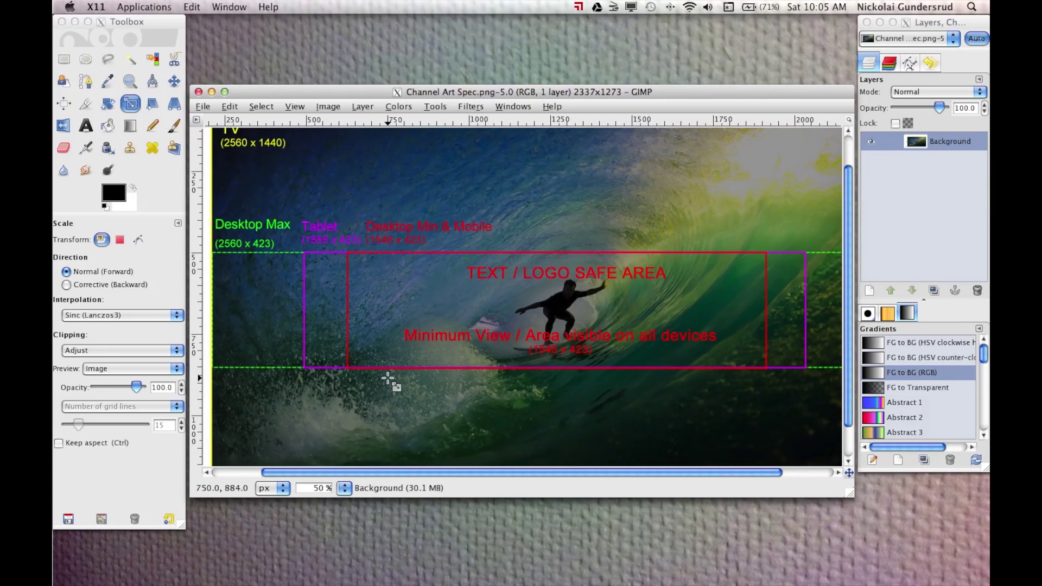
key(minus)
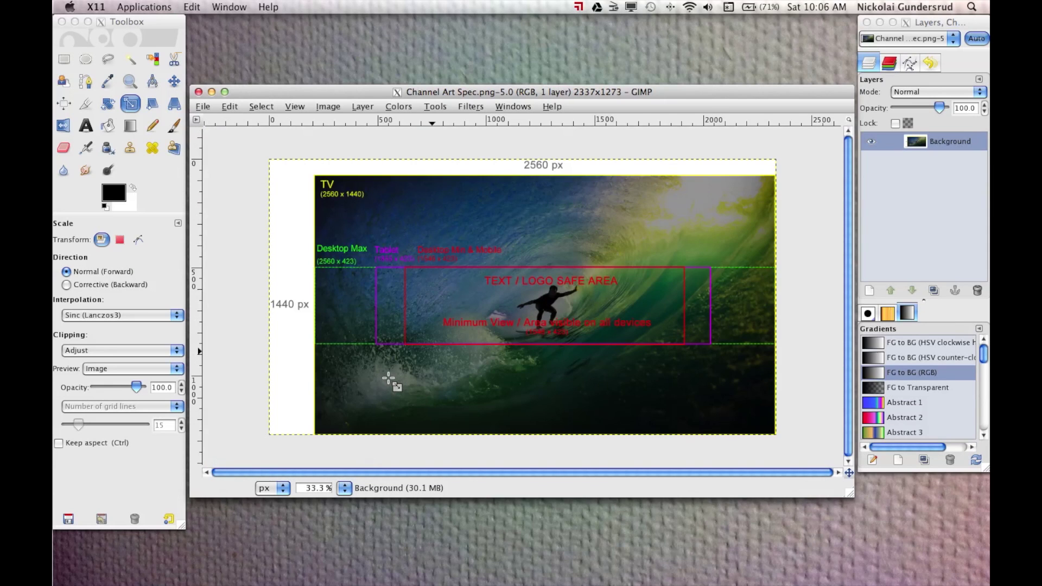
click(324, 487)
text(40)
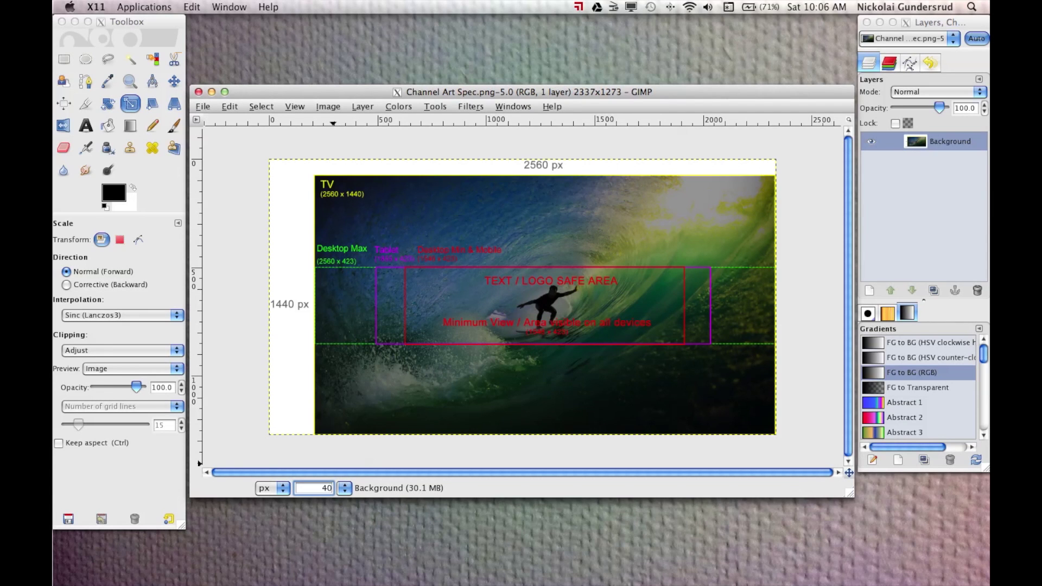
key(Return)
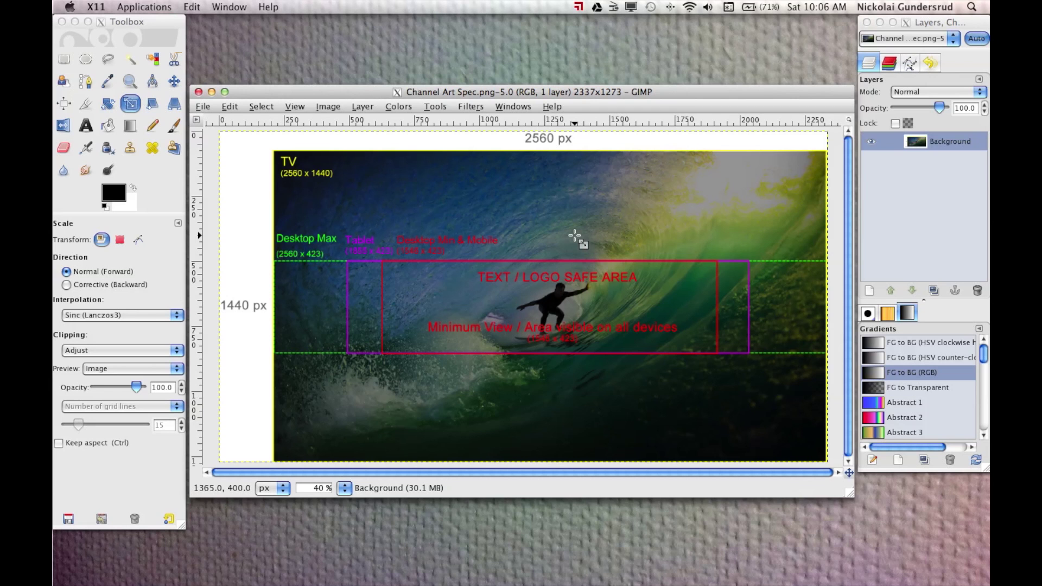
Step: In Finder, open Sony_tv_set.JPG from the Bloggable Pics folder with Gimp, offset its image window, and close the Finder window
mouse_move(190, 578)
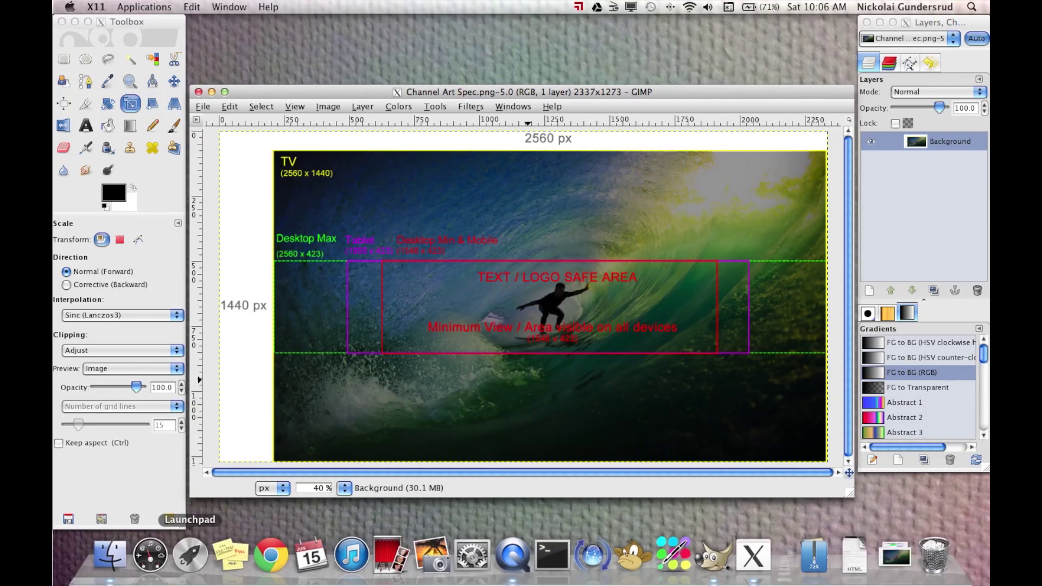
click(116, 568)
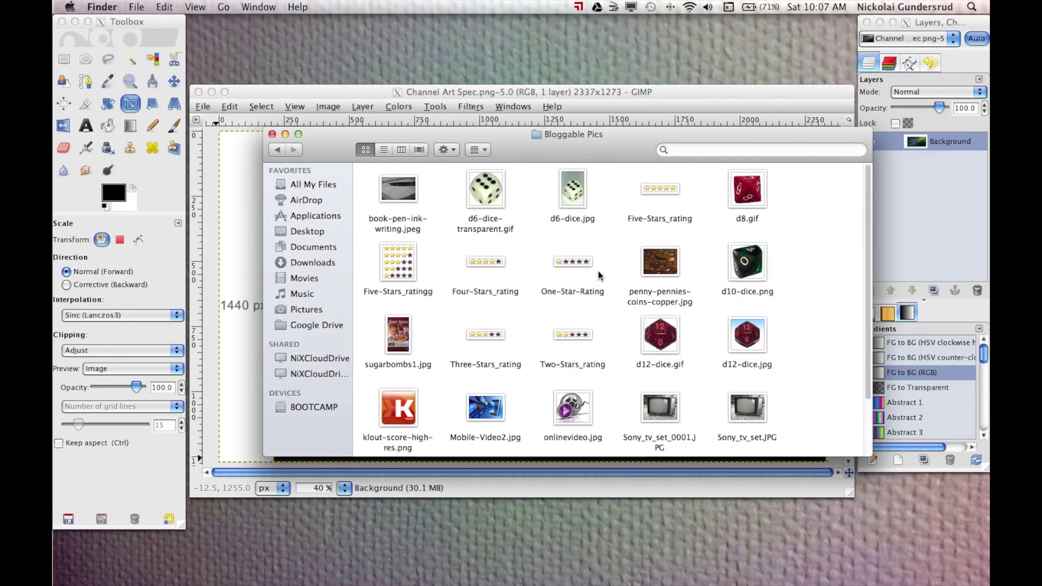
scroll(599, 275, down, 3)
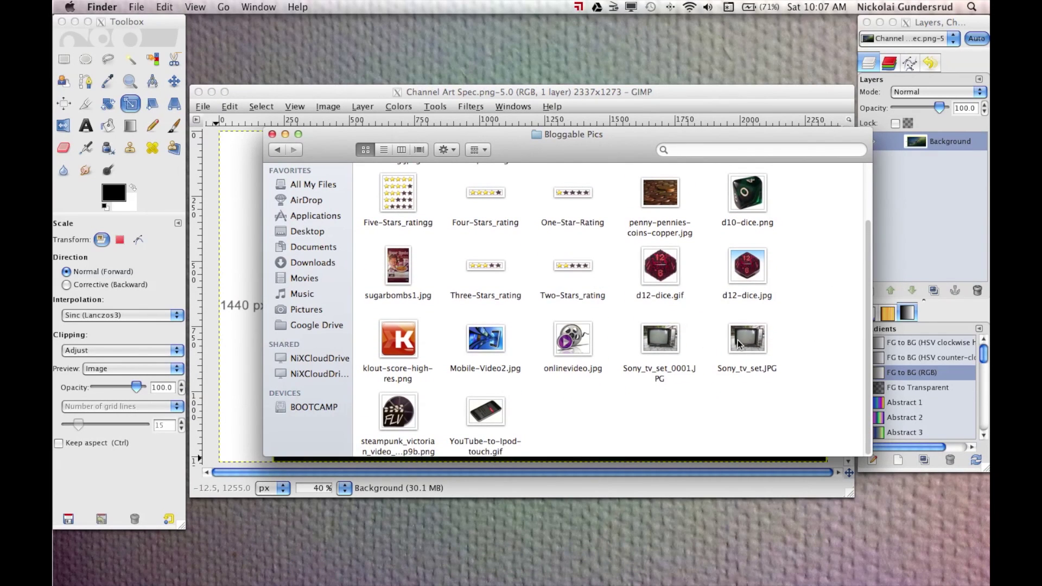
click(738, 340)
right_click(738, 340)
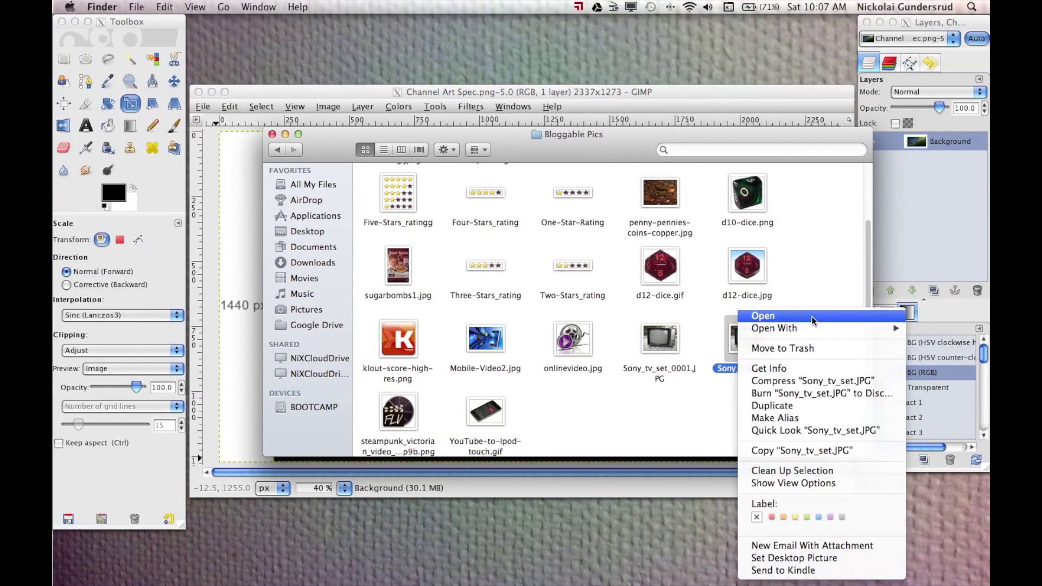
mouse_move(810, 329)
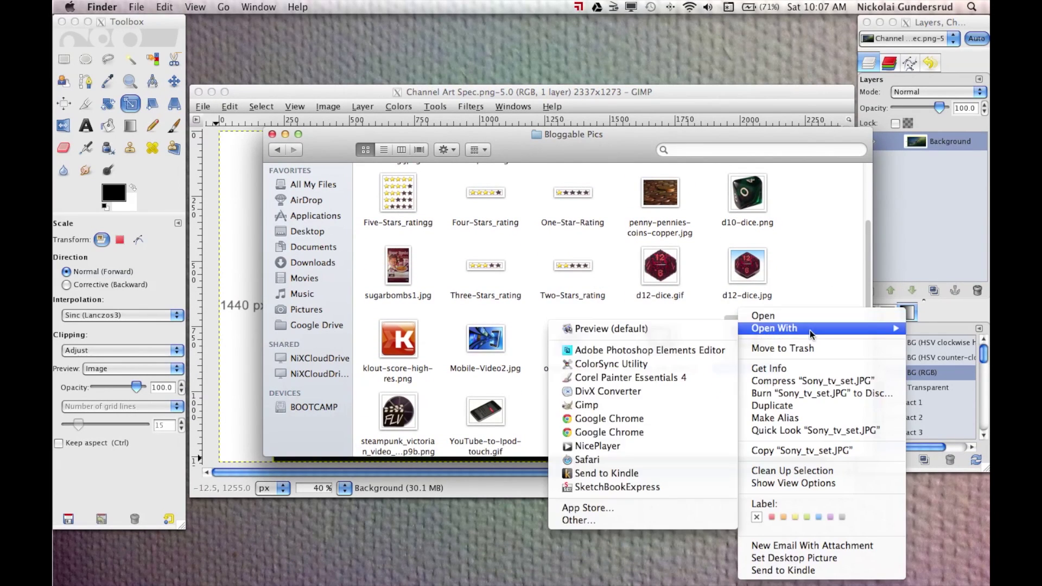
click(612, 407)
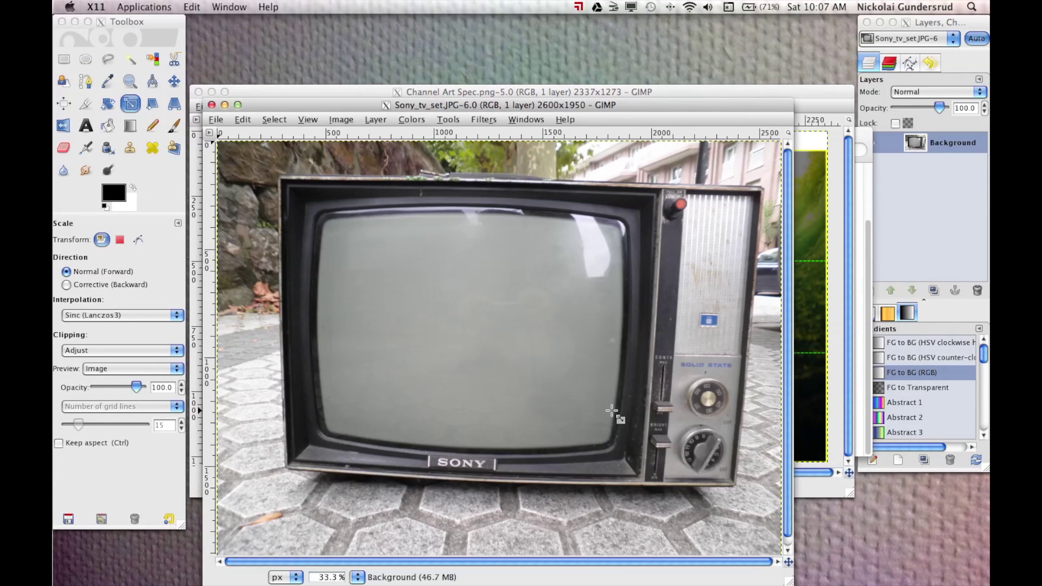
drag(522, 103, 559, 139)
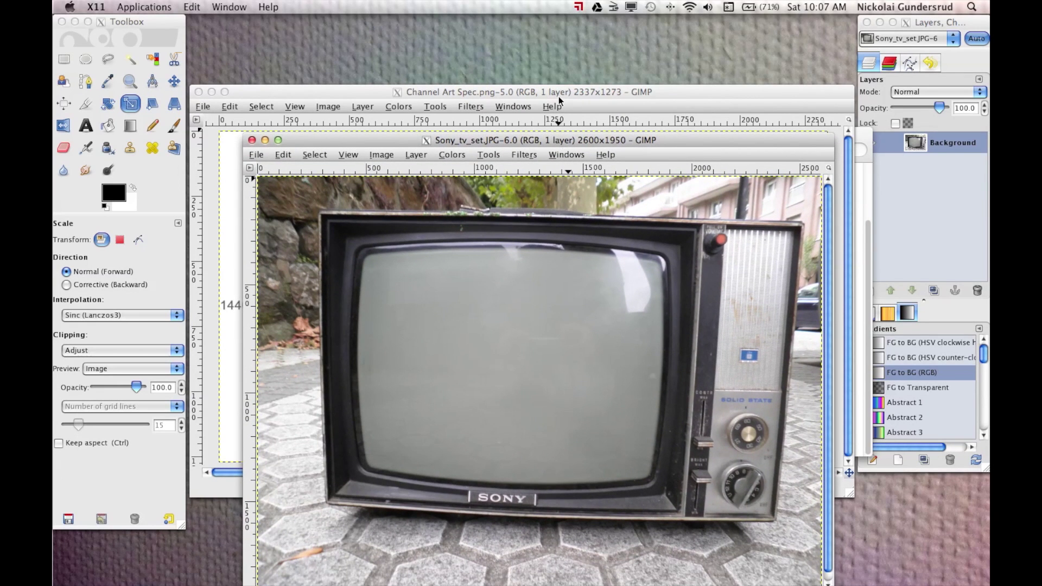
click(121, 571)
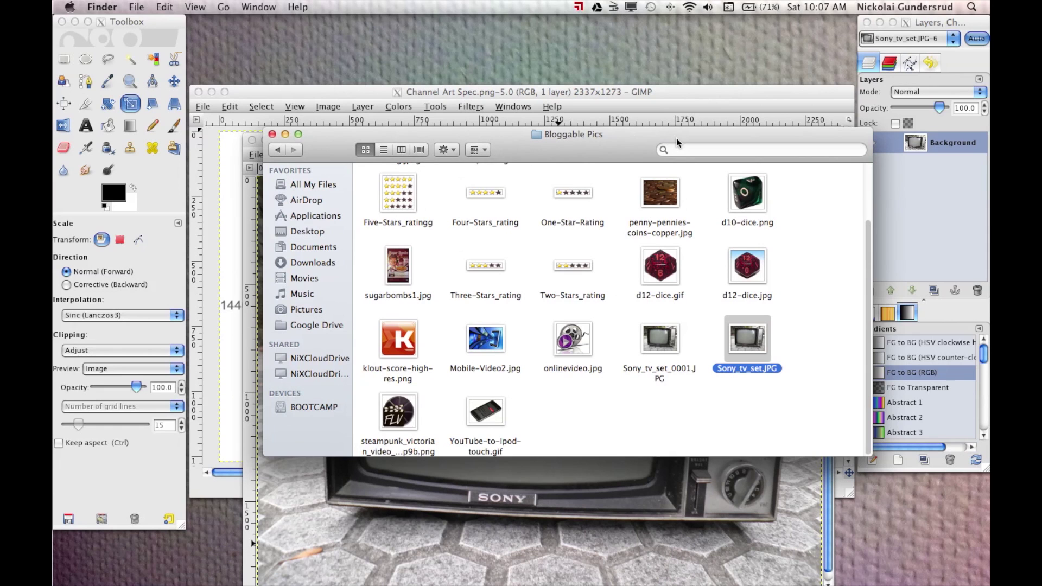
click(272, 135)
Step: Open the recent file TubebloggerBanner2012Google.xcf with the sRGB IEC61966-2.1 profile assigned, and move its window clear of the other title bars
click(263, 154)
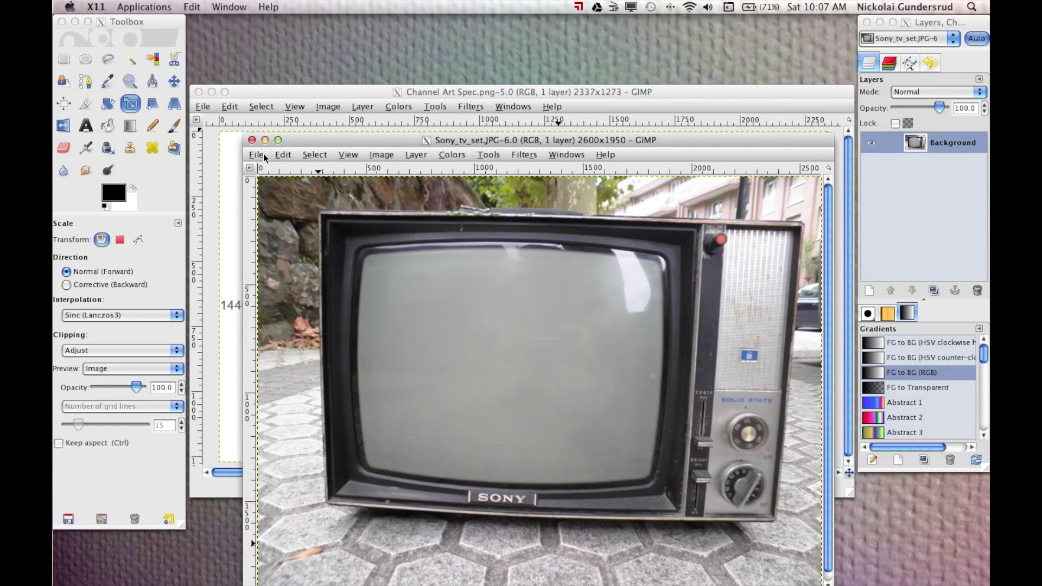
click(263, 154)
mouse_move(293, 236)
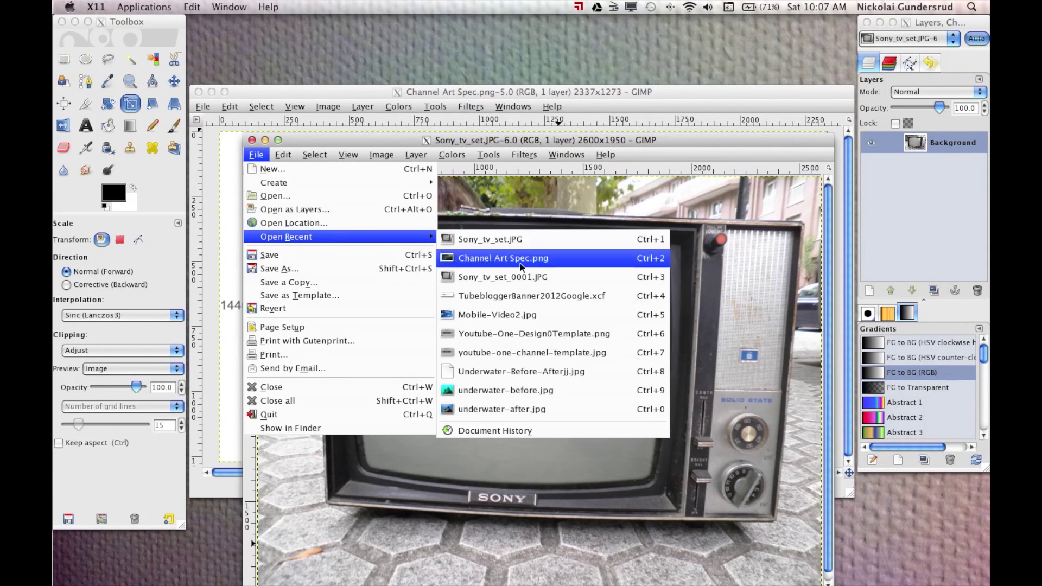
click(530, 296)
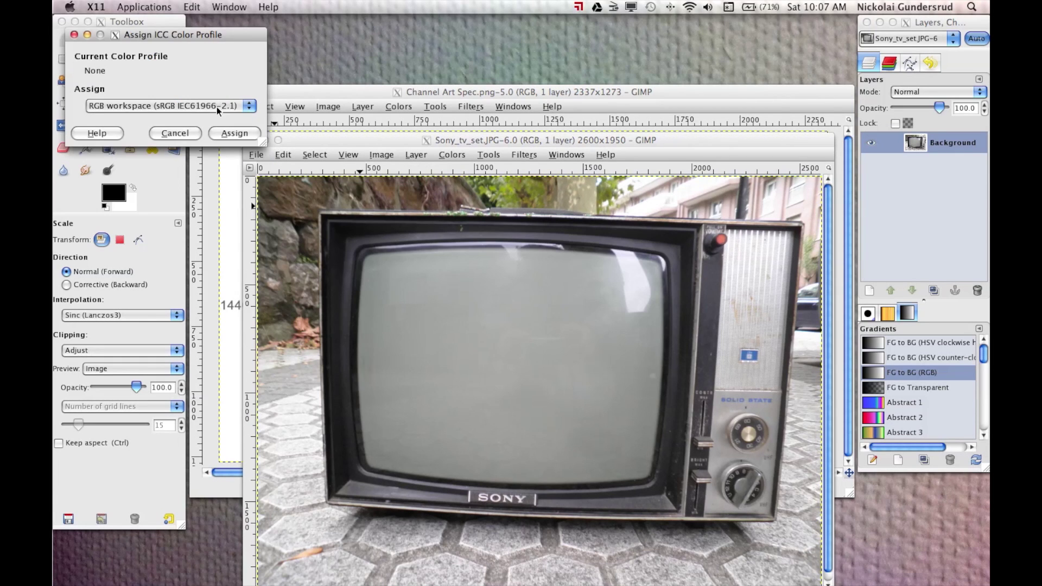
click(250, 134)
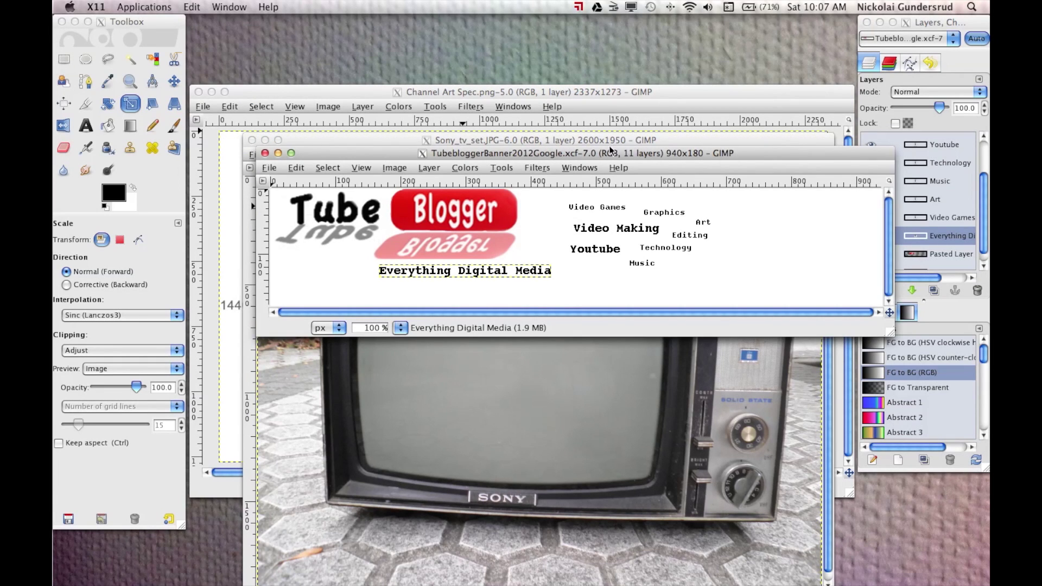
drag(607, 152, 580, 211)
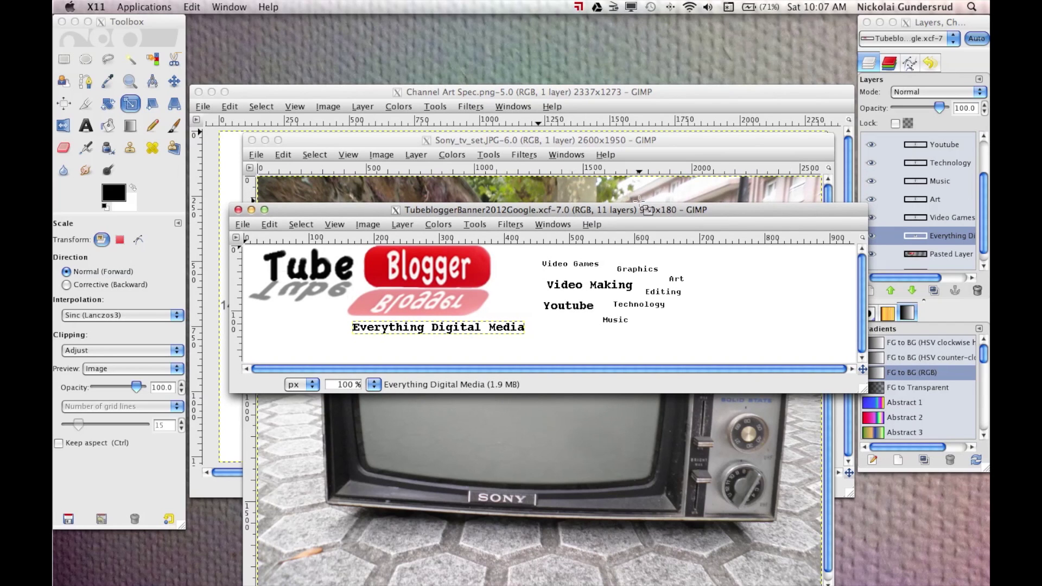
Step: Hide the white Background layer of the Tubeblogger banner, keeping the logo and text layers shown
click(984, 221)
mouse_move(985, 199)
mouse_down()
mouse_move(985, 167)
mouse_move(984, 195)
mouse_up()
click(872, 223)
click(869, 224)
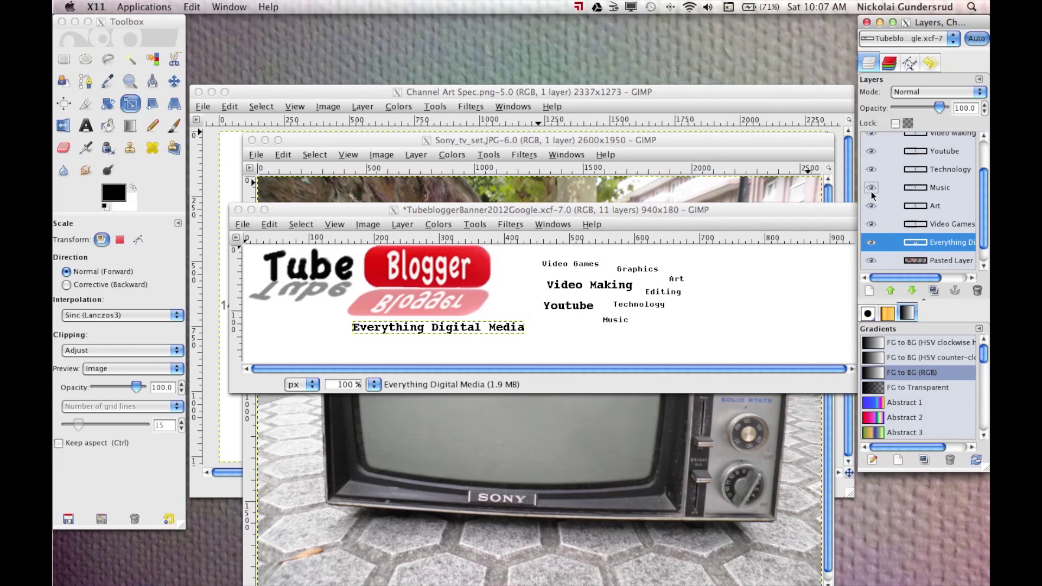
click(870, 260)
click(872, 261)
drag(982, 227, 984, 237)
click(871, 261)
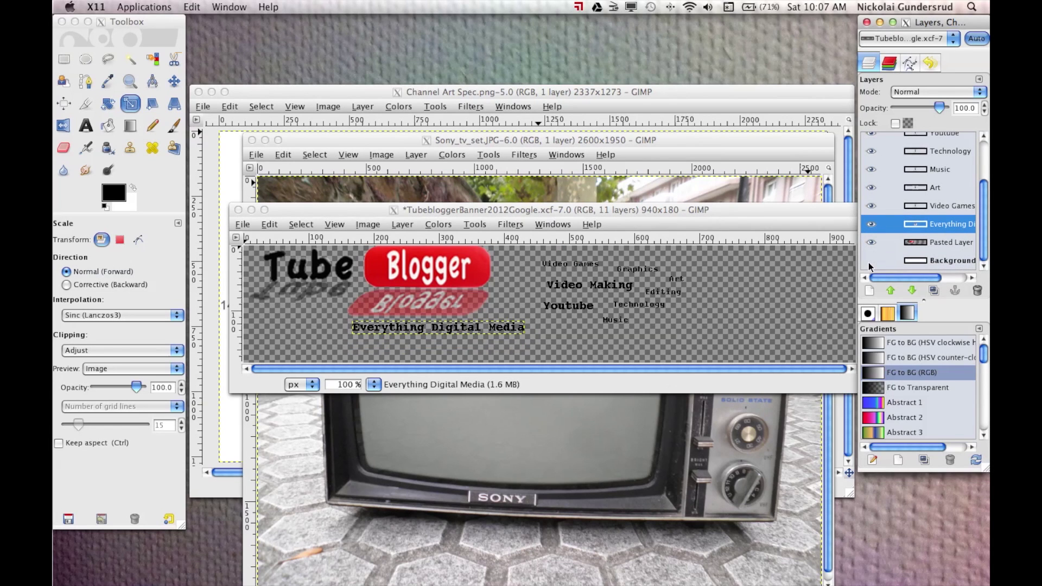
Step: Create a new layer from the visible banner content and hide all the other layers
click(401, 225)
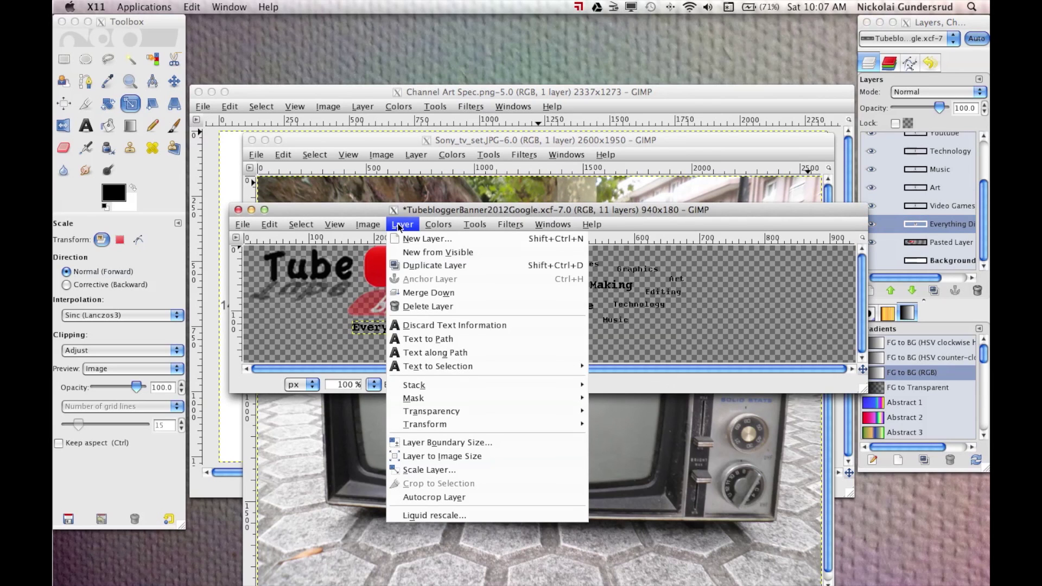
click(418, 252)
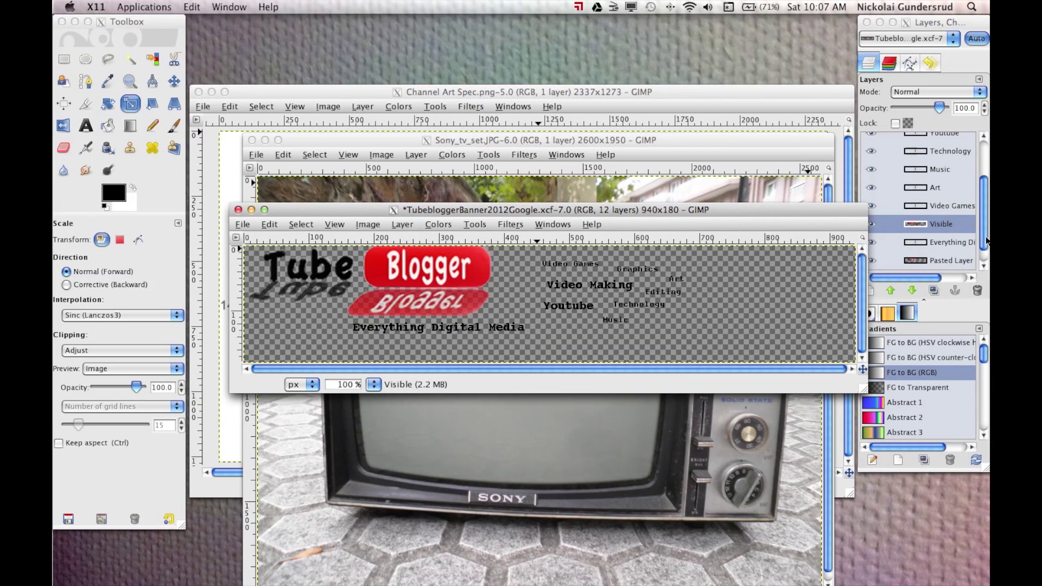
shift+click(871, 224)
click(872, 224)
click(872, 224)
click(871, 224)
click(871, 225)
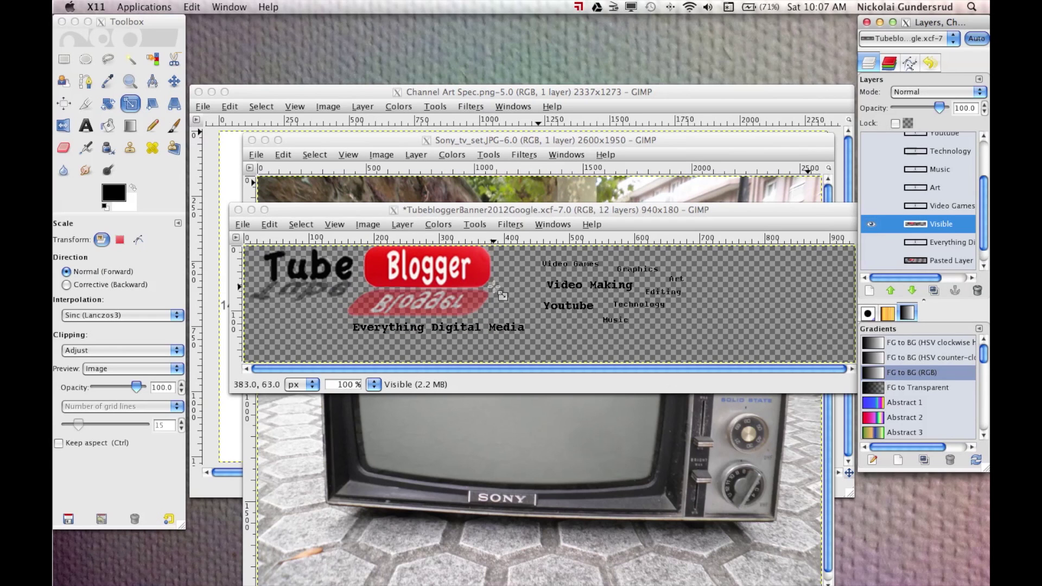
Step: Select the whole banner canvas and copy the combined logo and text layer
click(464, 213)
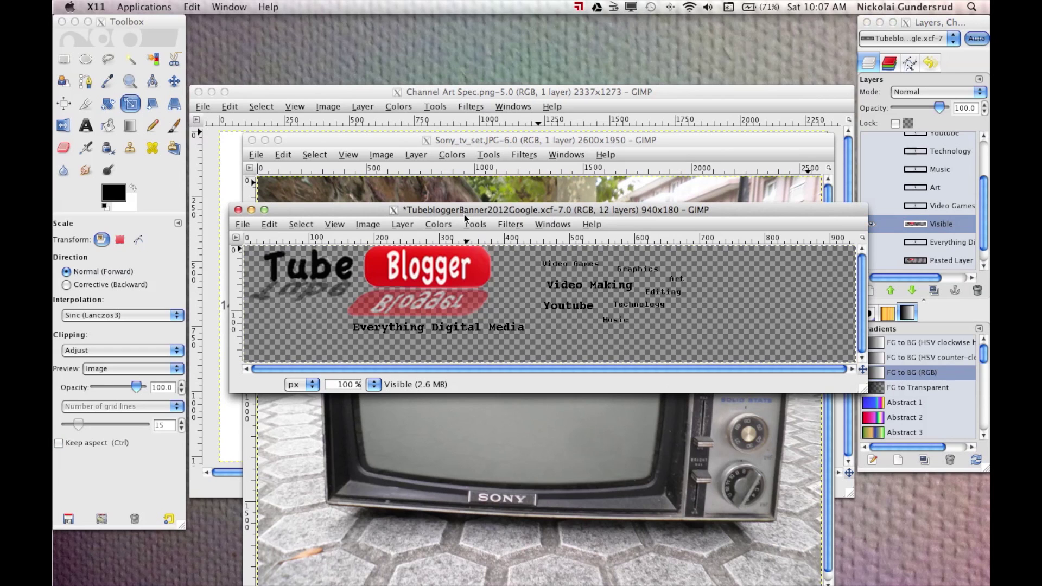
key(ctrl)
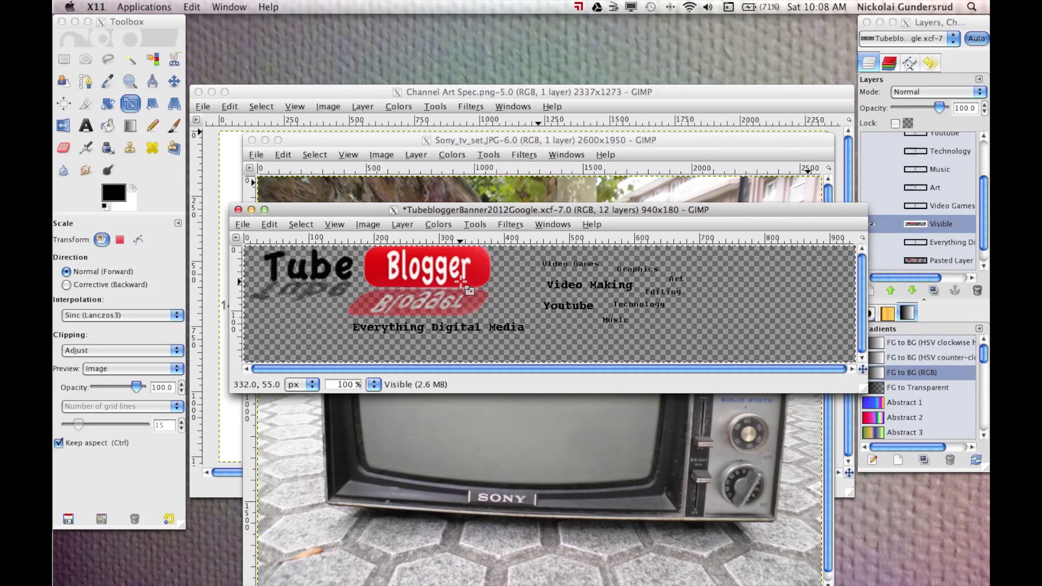
key(ctrl)
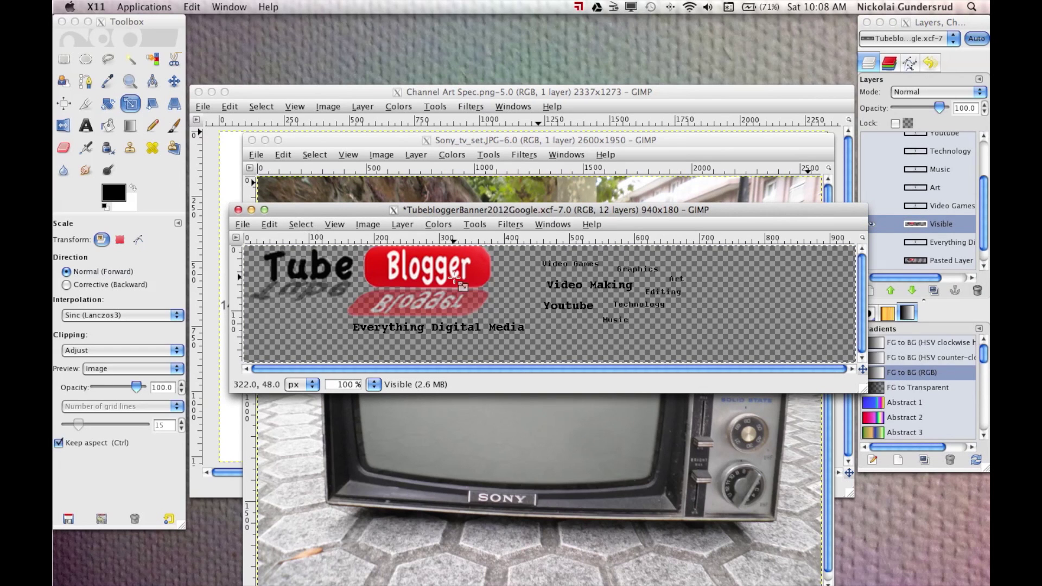
key(ctrl+c)
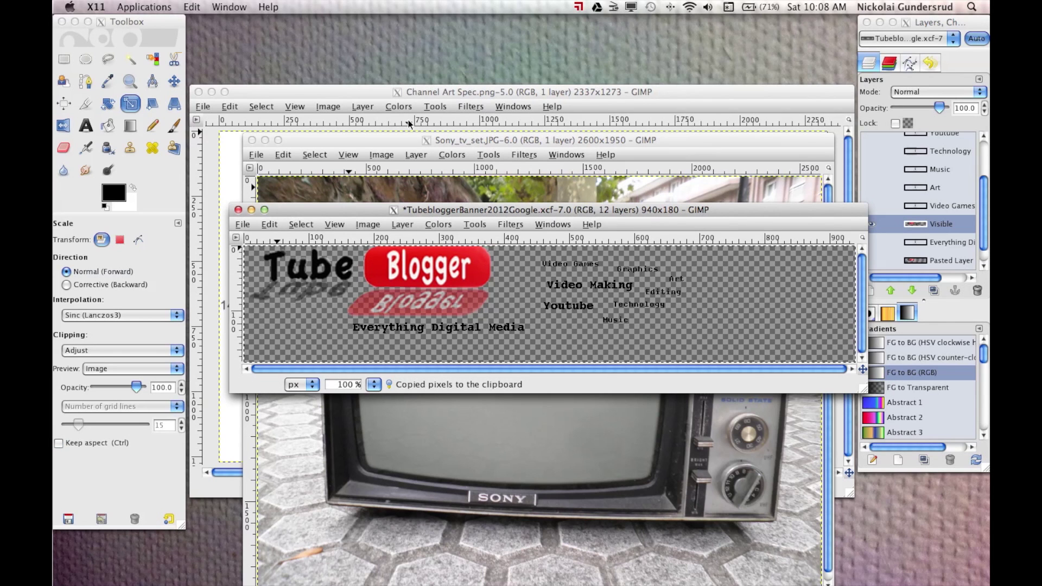
Step: Paste the banner artwork into Channel Art Spec.png and turn the floating selection into its own layer
click(410, 97)
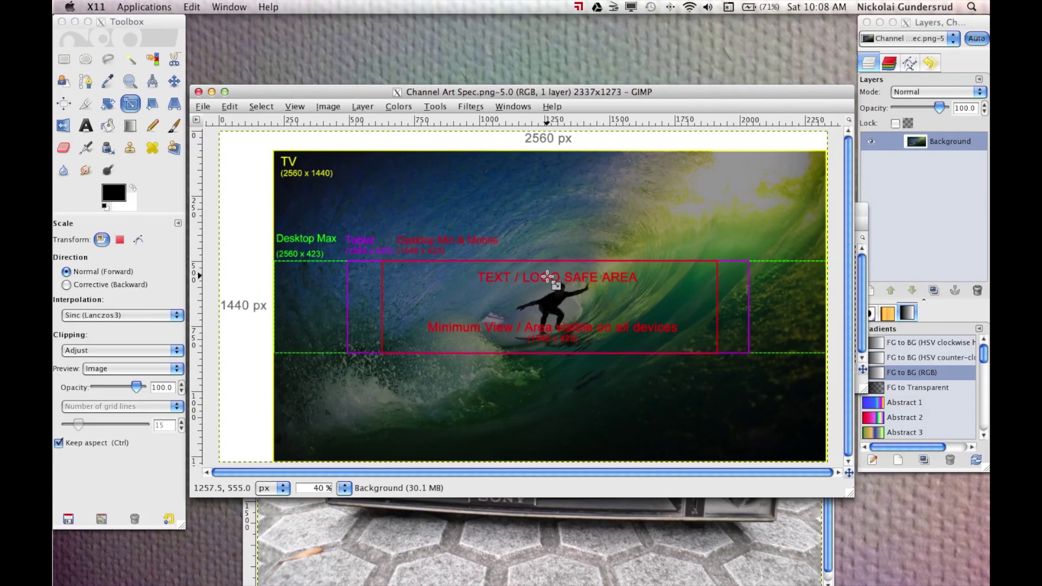
key(ctrl+v)
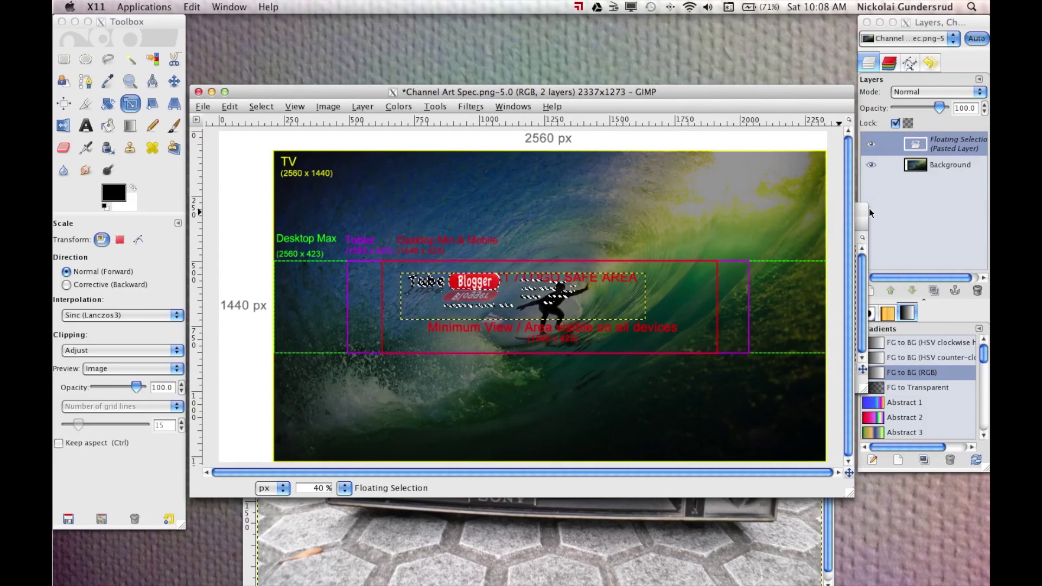
click(890, 278)
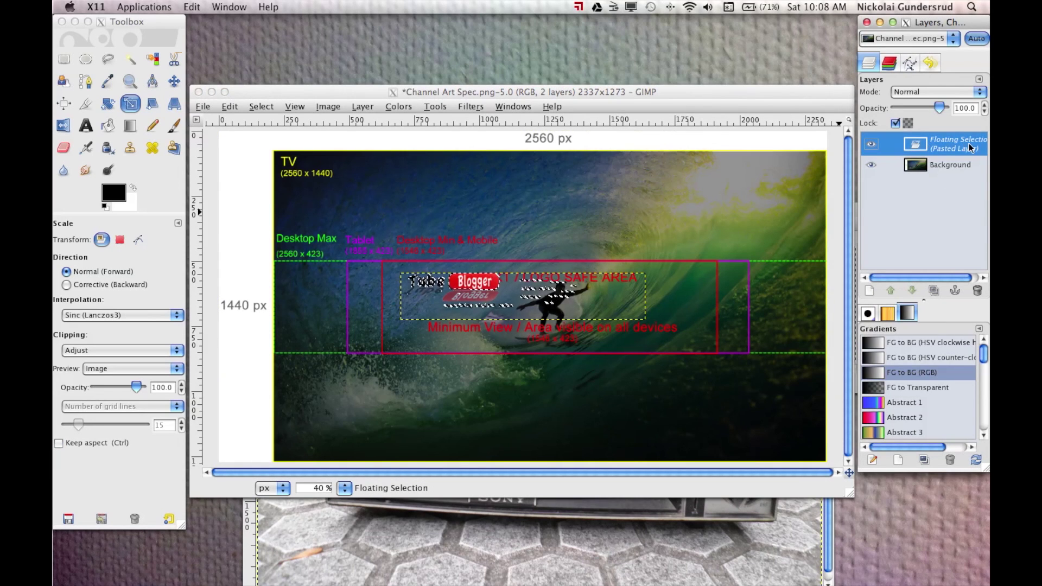
click(875, 291)
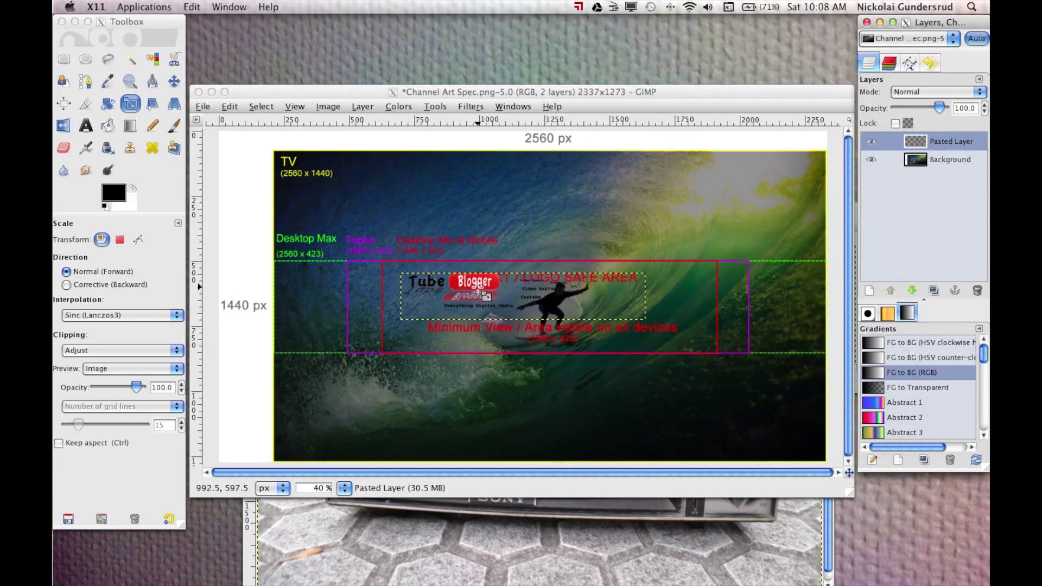
Step: Move the pasted banner artwork to the upper-left corner of the red text/logo safe area and open it for scaling
key(m)
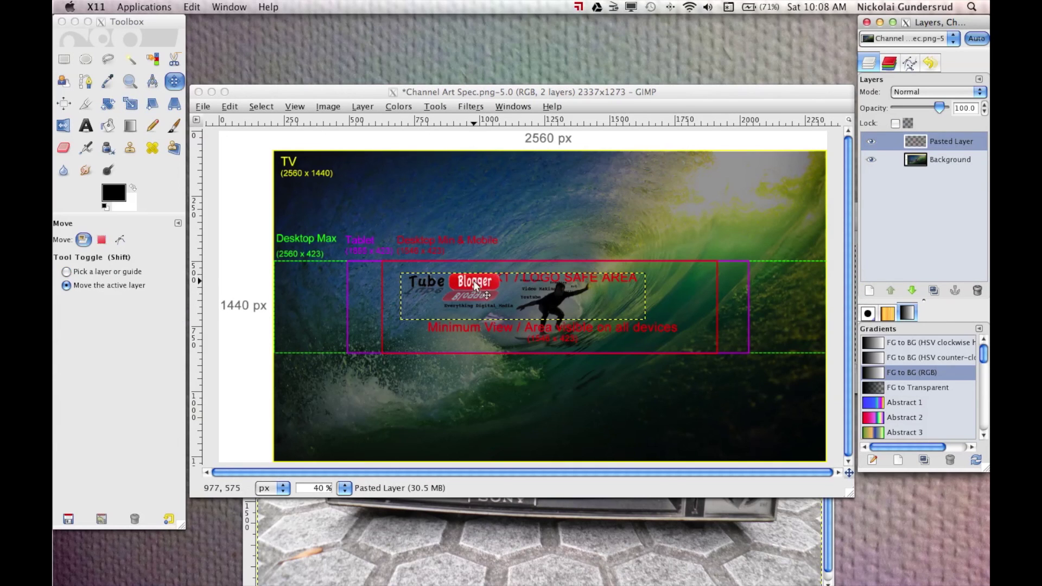
click(473, 286)
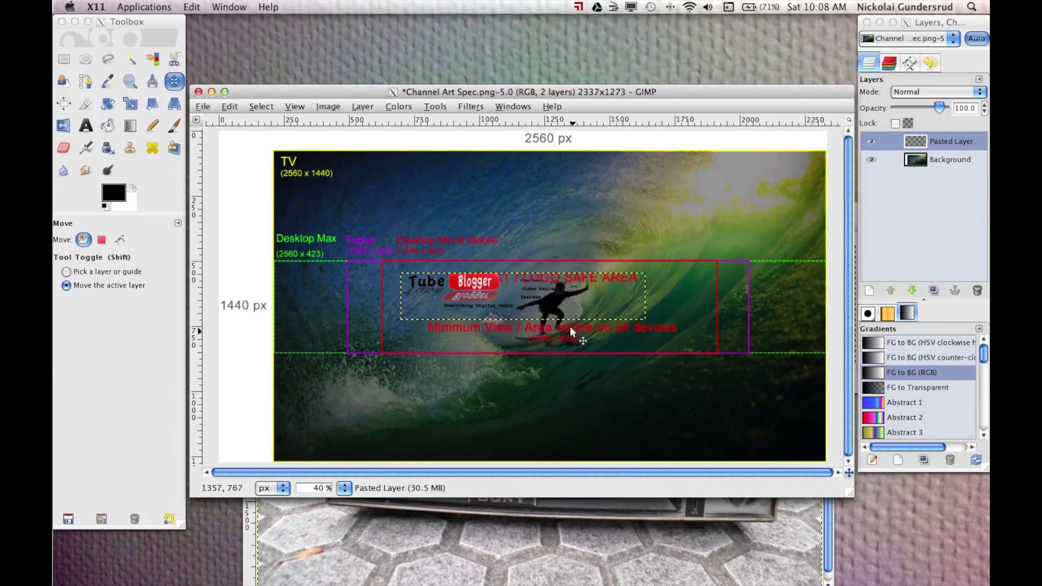
drag(475, 281, 457, 271)
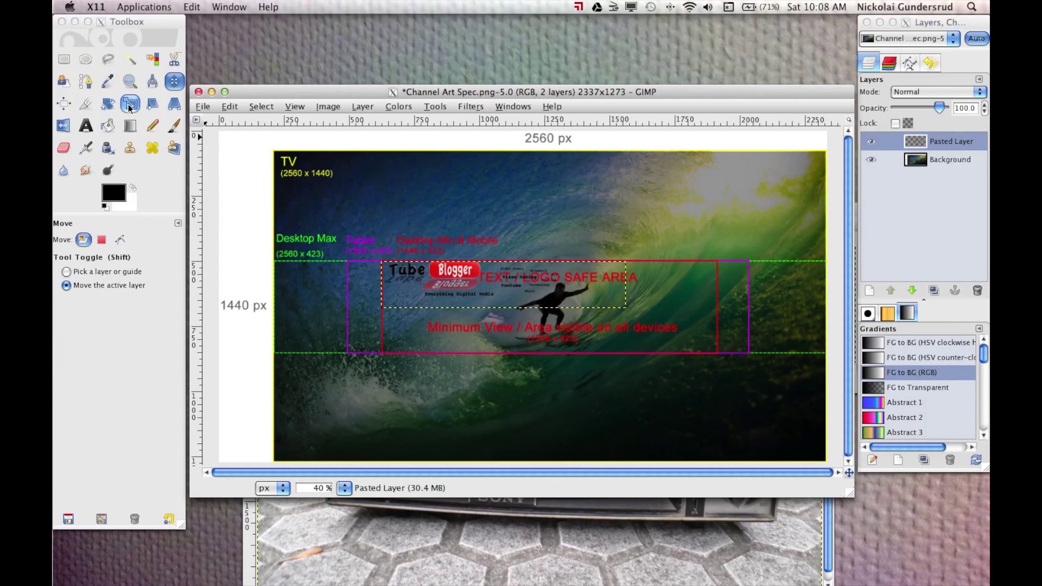
key(shift+t)
click(532, 305)
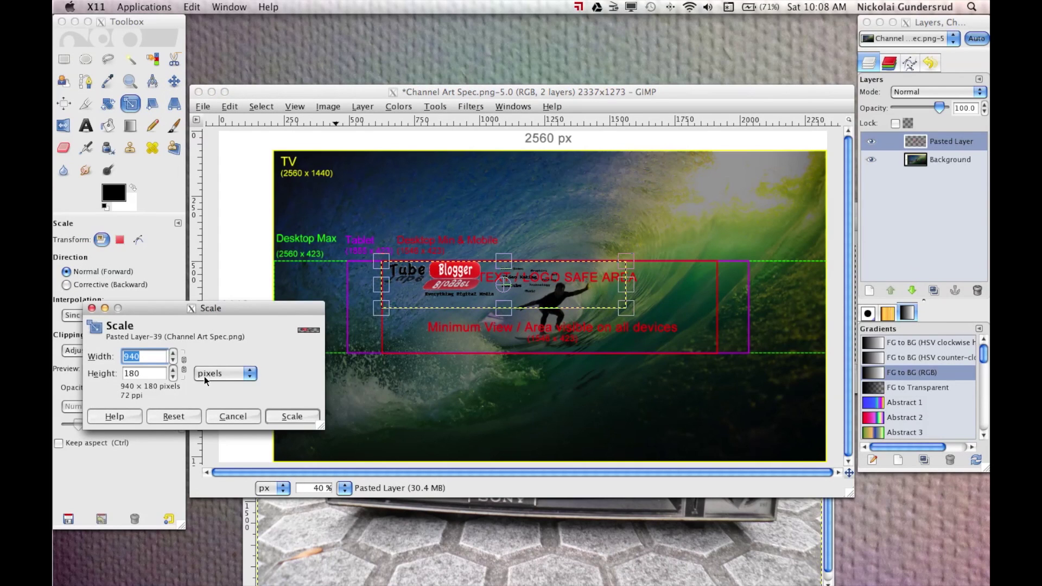
click(625, 308)
drag(625, 308, 733, 375)
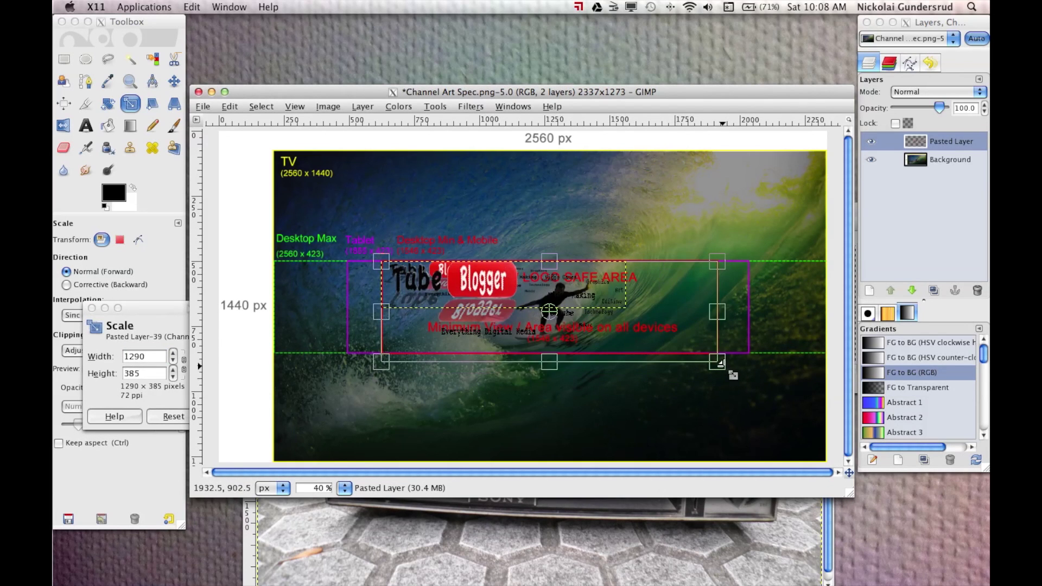
click(174, 308)
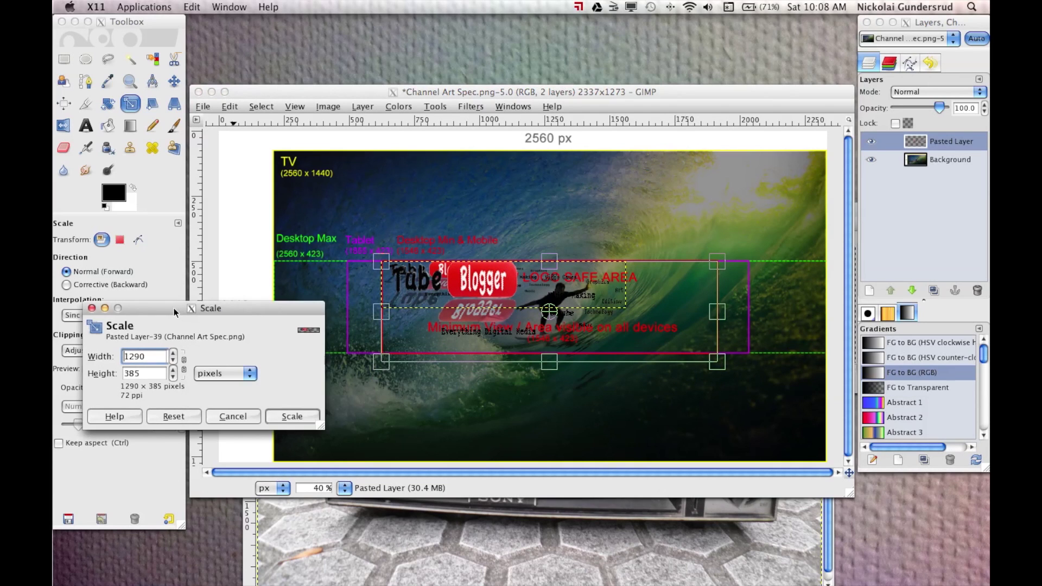
click(172, 416)
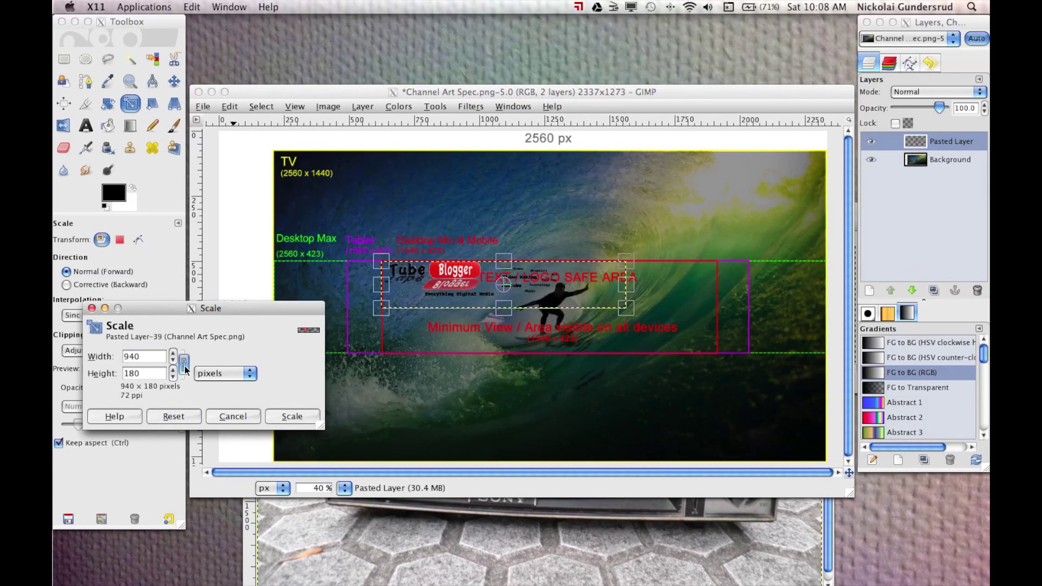
Step: Scale the pasted artwork proportionally to 2637 × 505 pixels and nudge it slightly left and down
drag(628, 305, 852, 387)
drag(872, 380, 893, 395)
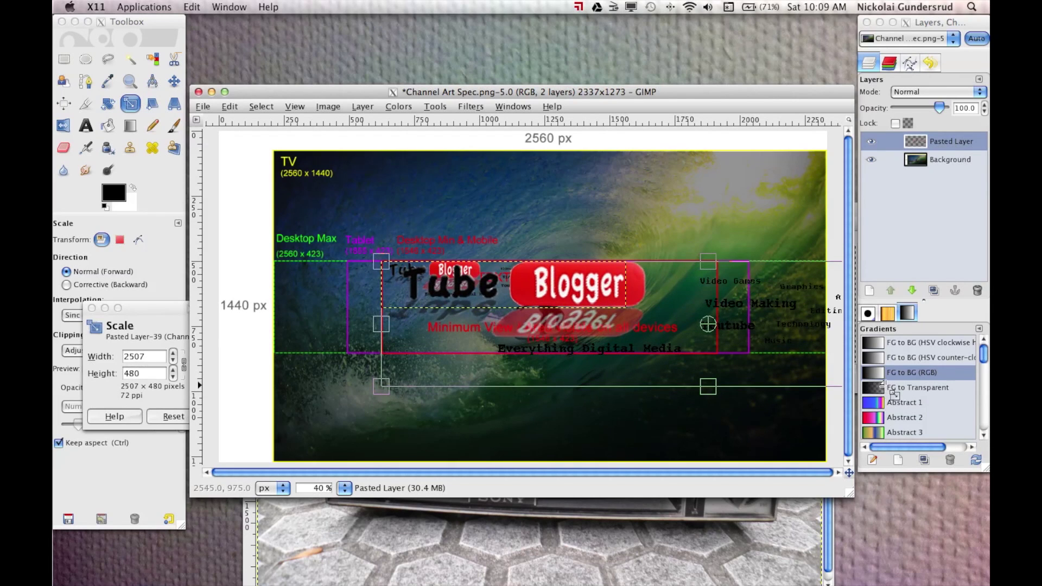
drag(893, 395, 925, 396)
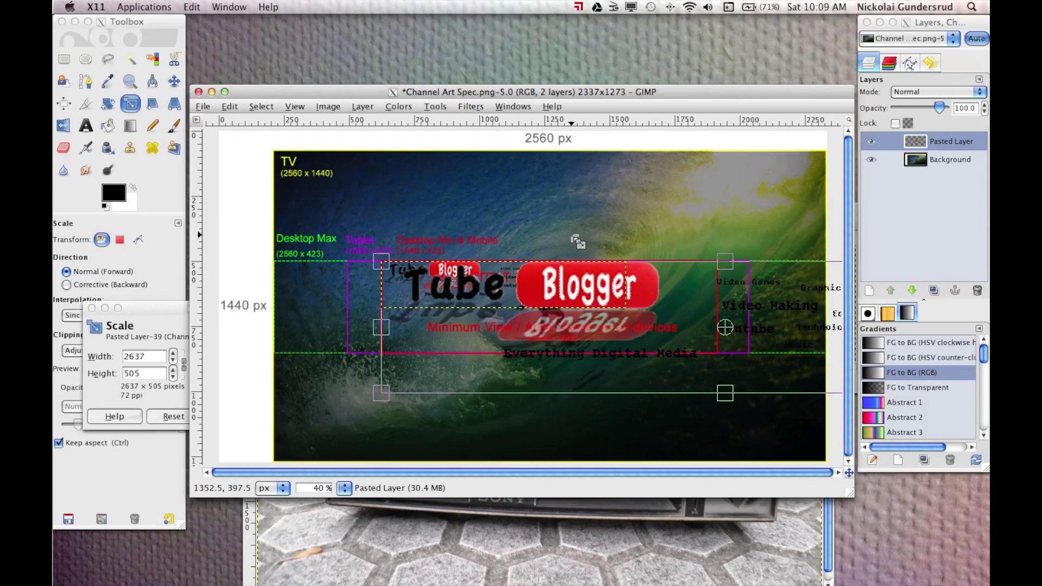
key(Return)
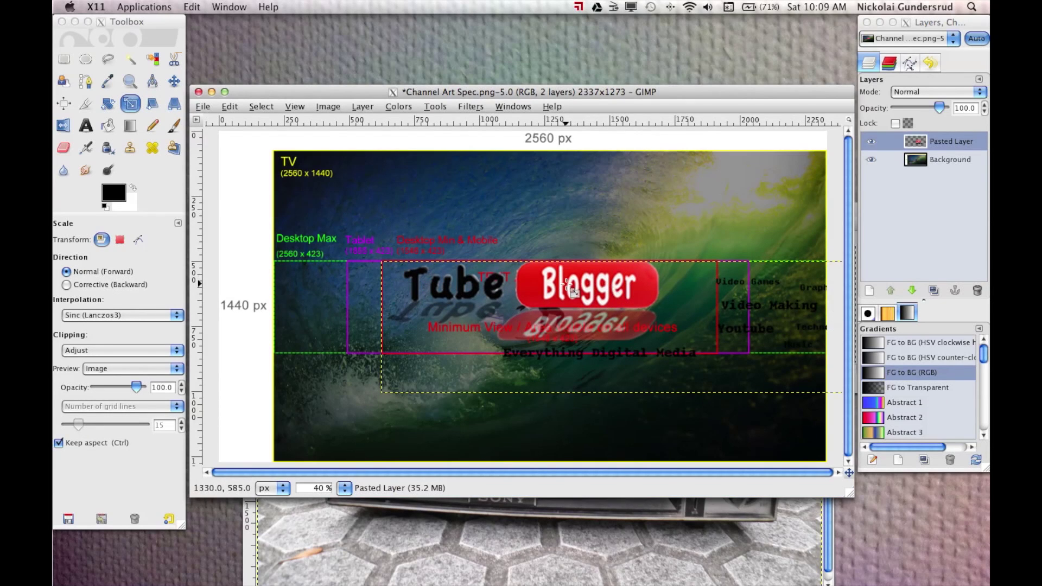
click(174, 81)
drag(555, 291, 552, 293)
Step: Raise the Background template layer above the pasted artwork layer and set its opacity to 63.3
click(957, 160)
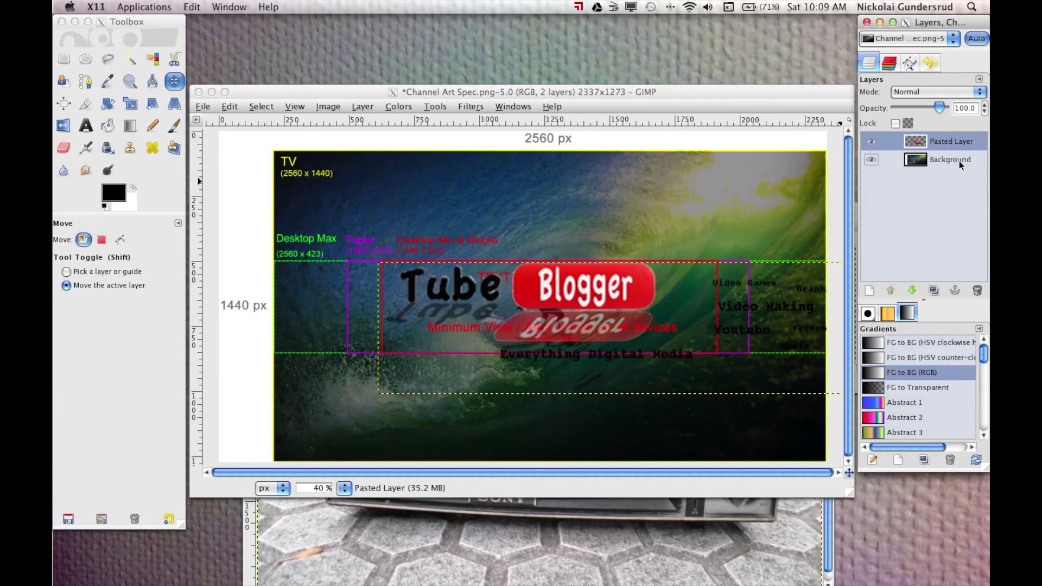
click(959, 160)
click(893, 291)
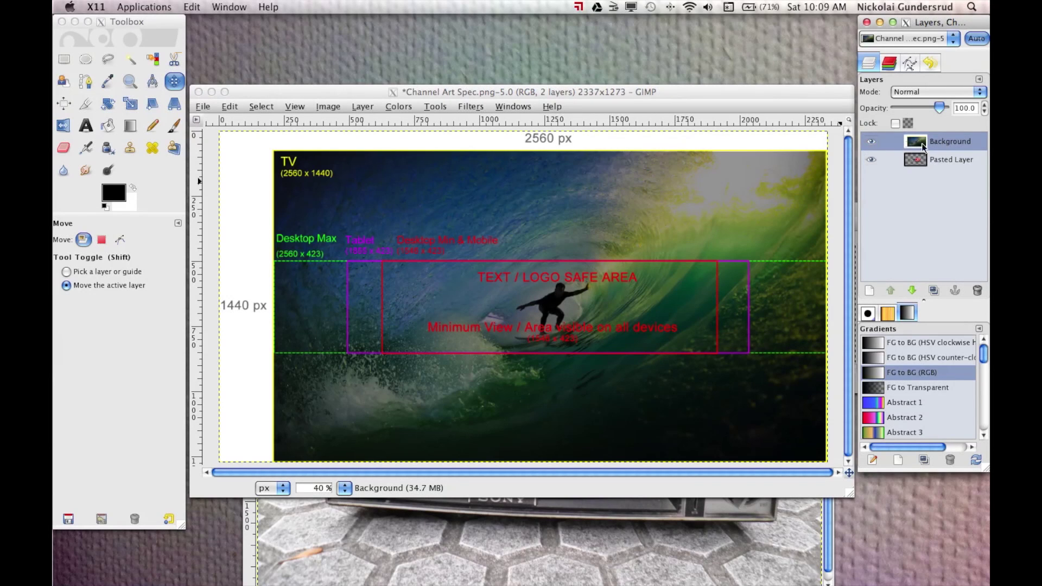
click(871, 142)
click(871, 141)
mouse_move(943, 110)
mouse_down()
mouse_move(922, 108)
mouse_move(935, 107)
mouse_up()
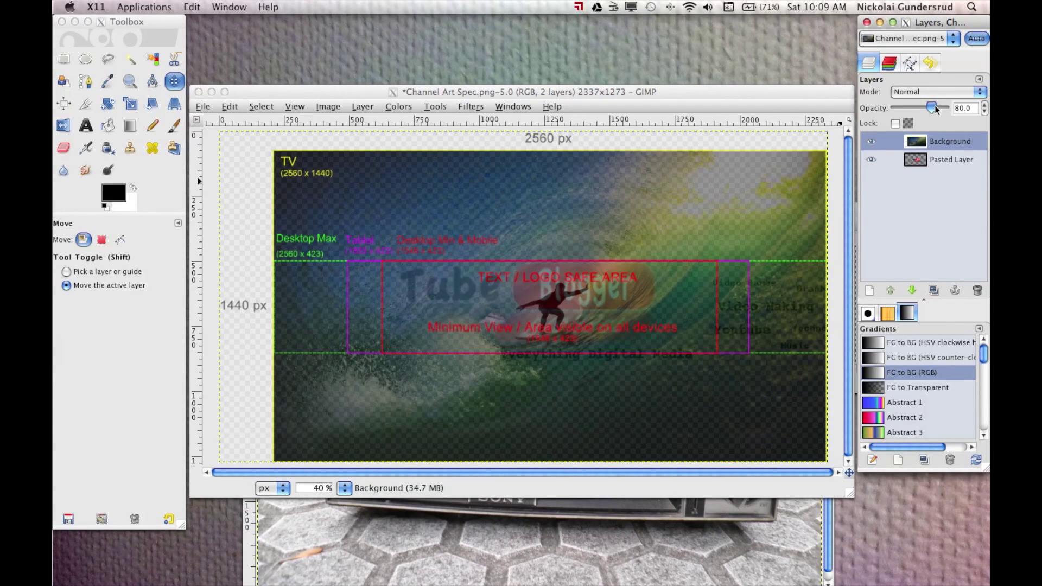
drag(934, 108, 929, 110)
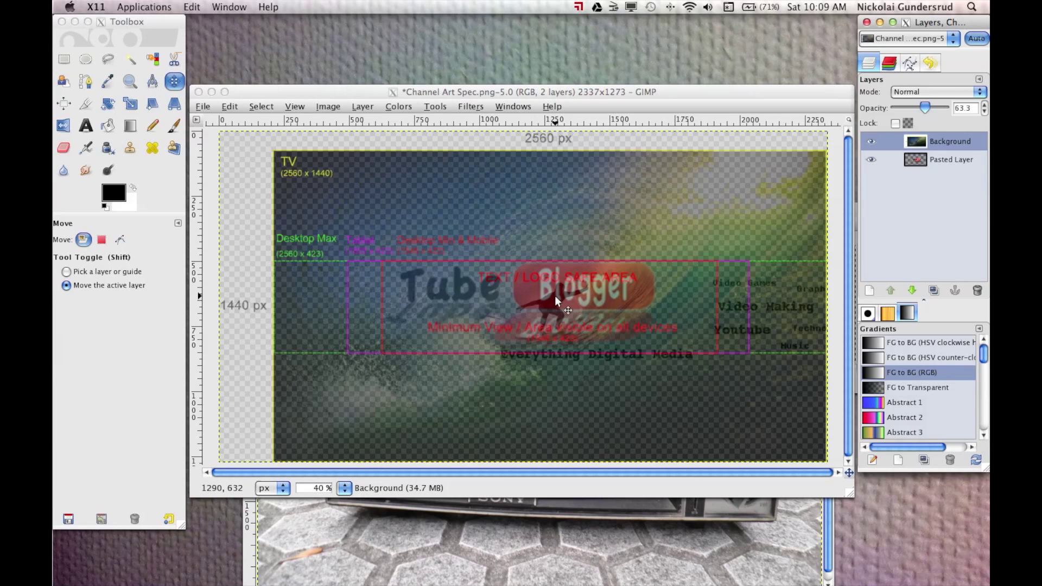
Step: Shift the pasted artwork layer slightly left and up beneath the semi-transparent template guides
click(956, 158)
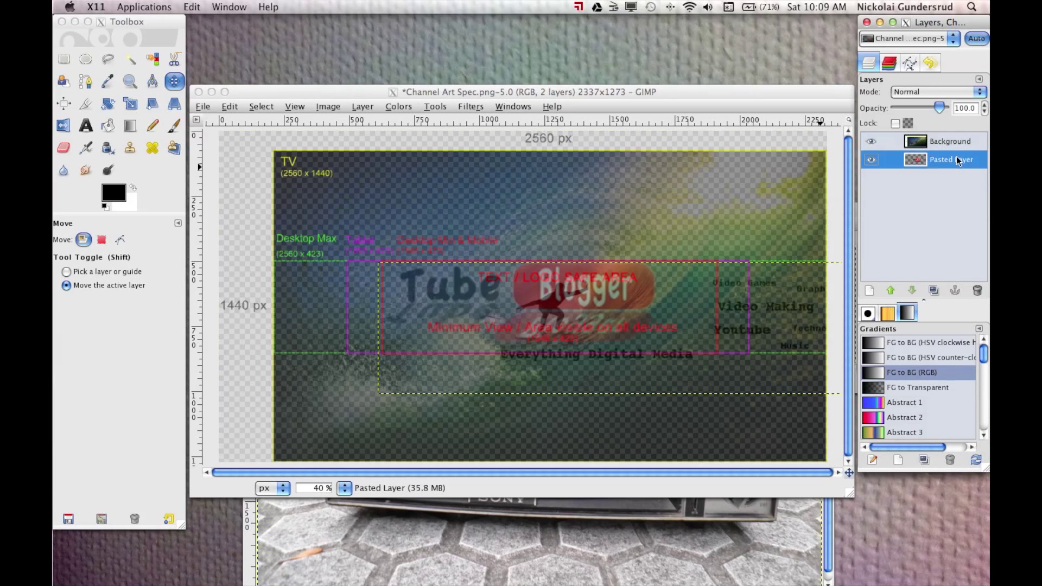
click(572, 291)
drag(555, 291, 553, 286)
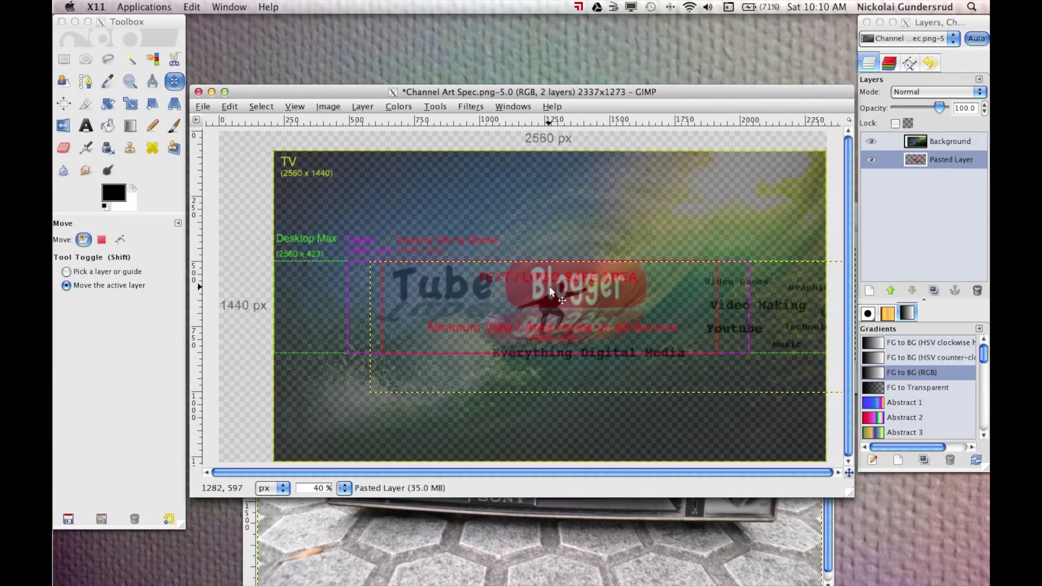
click(81, 285)
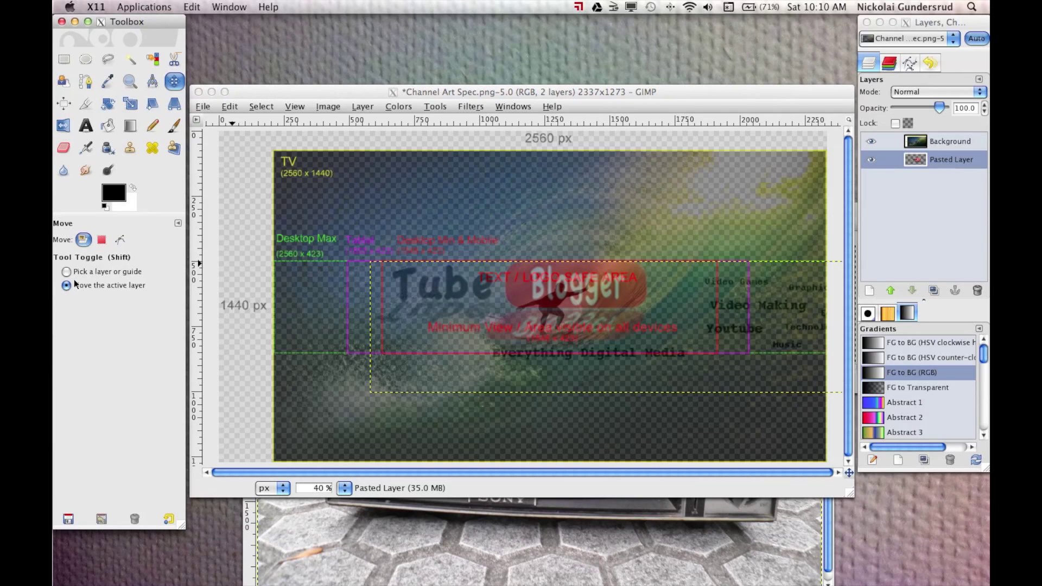
click(73, 273)
mouse_move(551, 298)
mouse_down()
mouse_move(530, 312)
mouse_move(541, 305)
mouse_up()
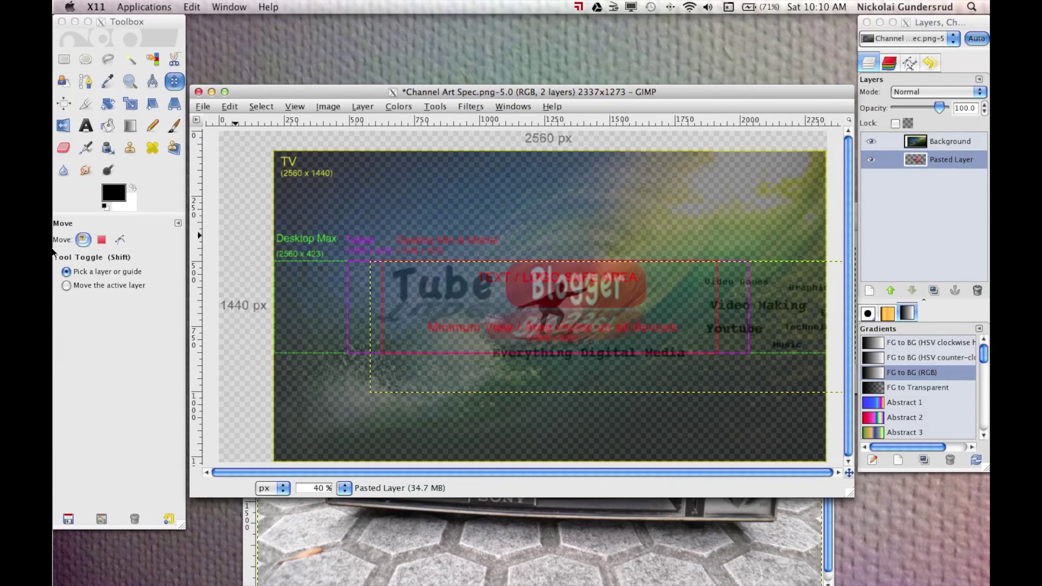
click(75, 289)
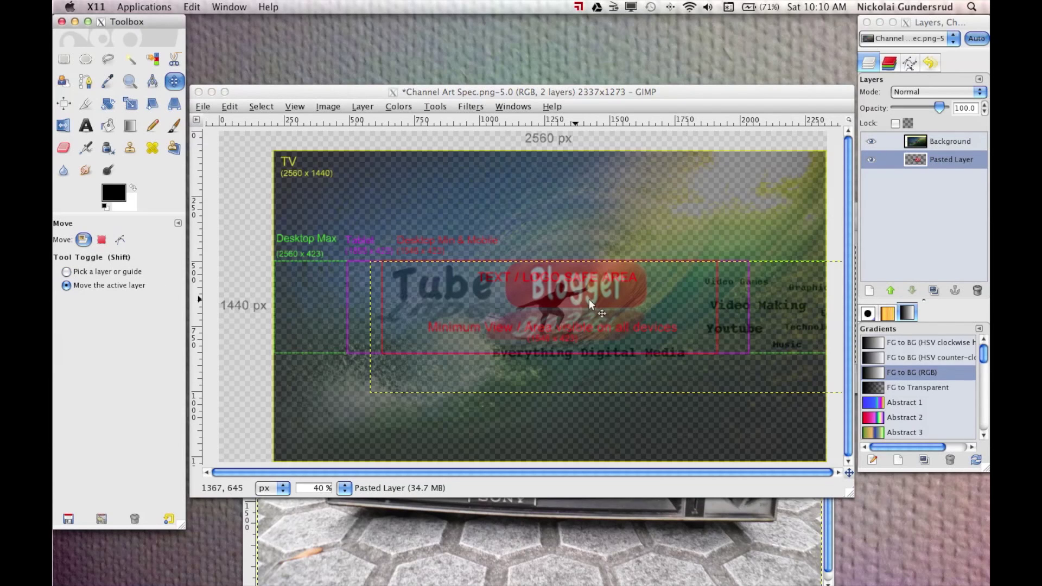
Step: Move the pasted artwork about 5 px left and 17 px up, and hide the Background template layer
click(554, 295)
drag(553, 305, 551, 297)
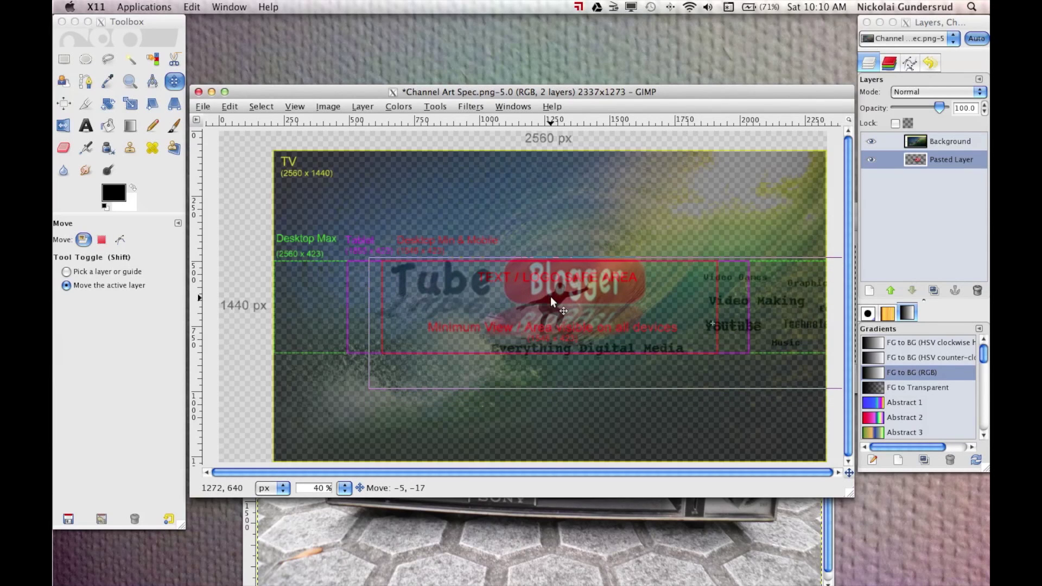
click(871, 142)
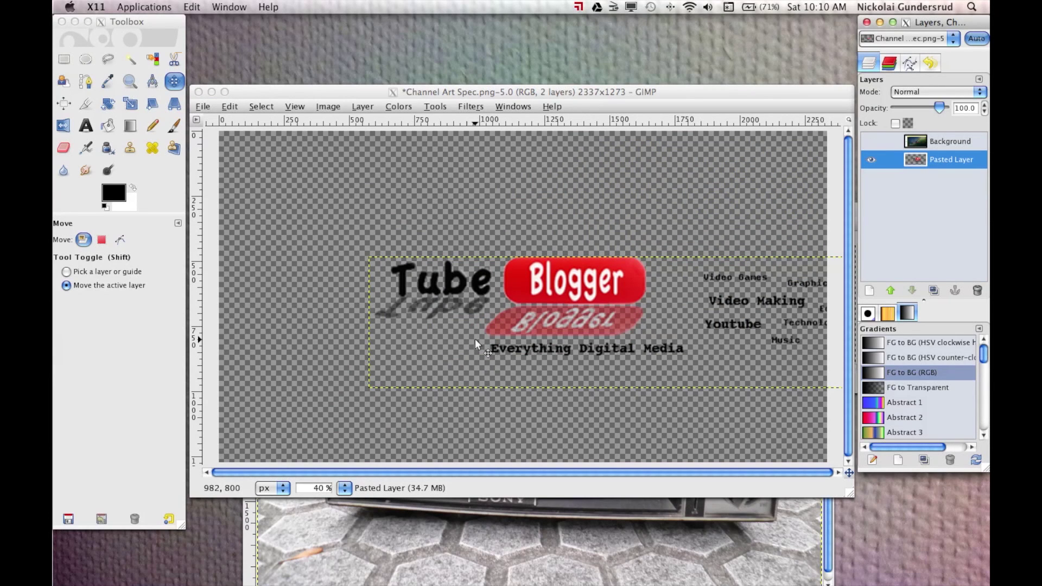
Step: Cut the "Everything Digital Media" tagline out of the artwork with a rectangular selection and paste it as its own layer
click(65, 60)
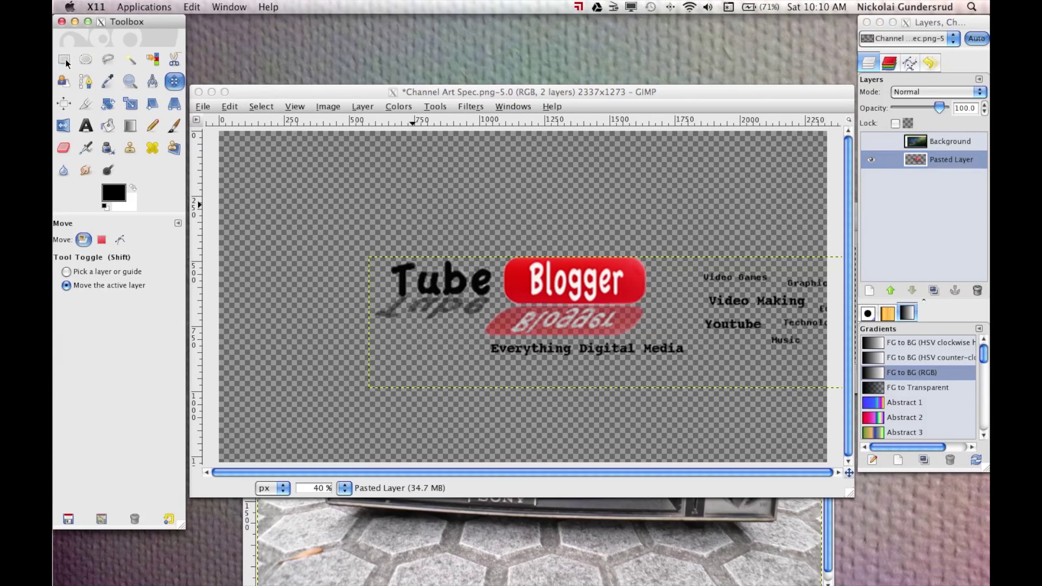
click(489, 337)
drag(489, 337, 695, 361)
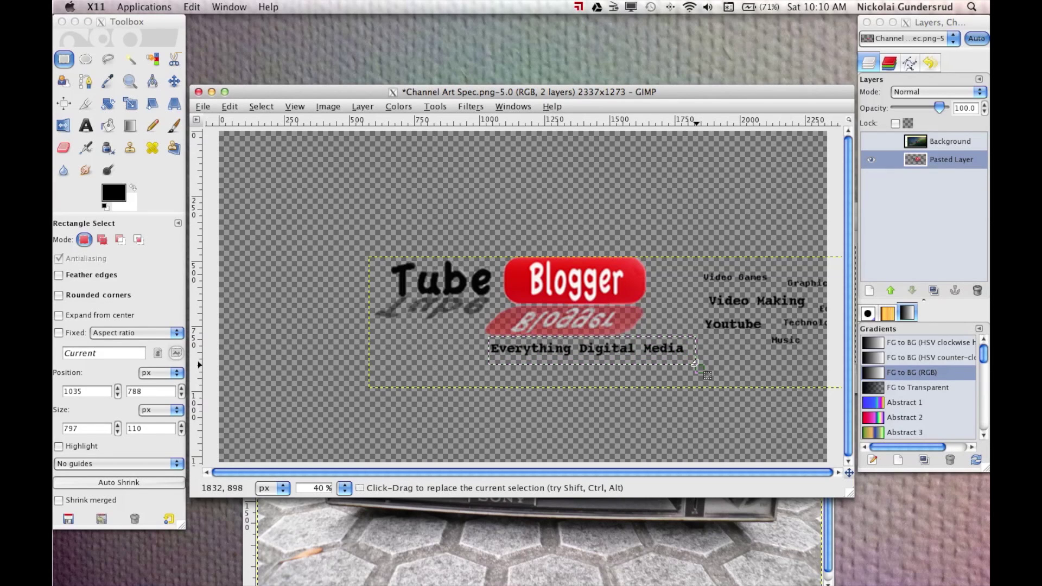
key(ctrl)
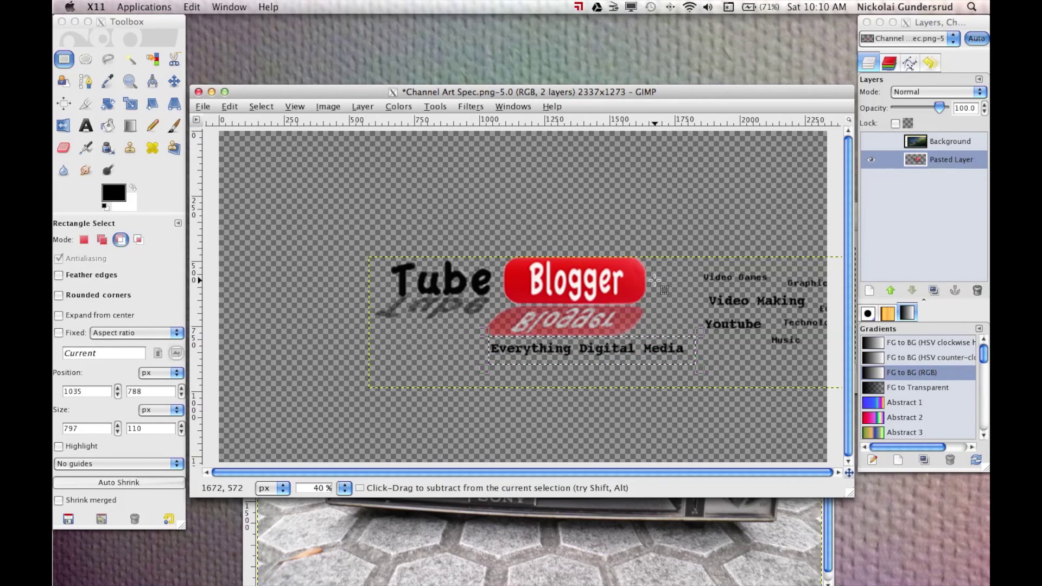
key(ctrl+x)
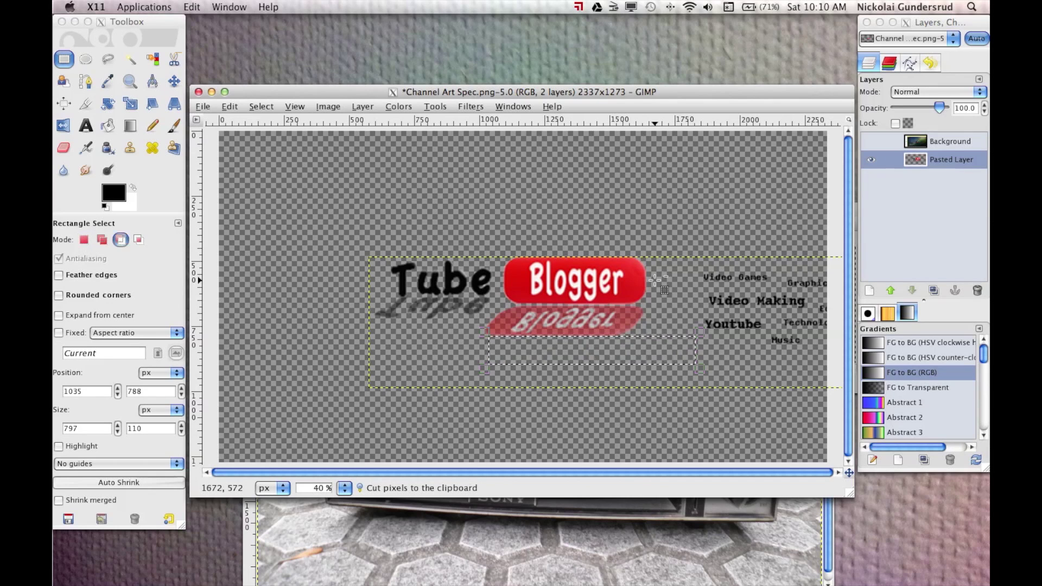
key(ctrl+v)
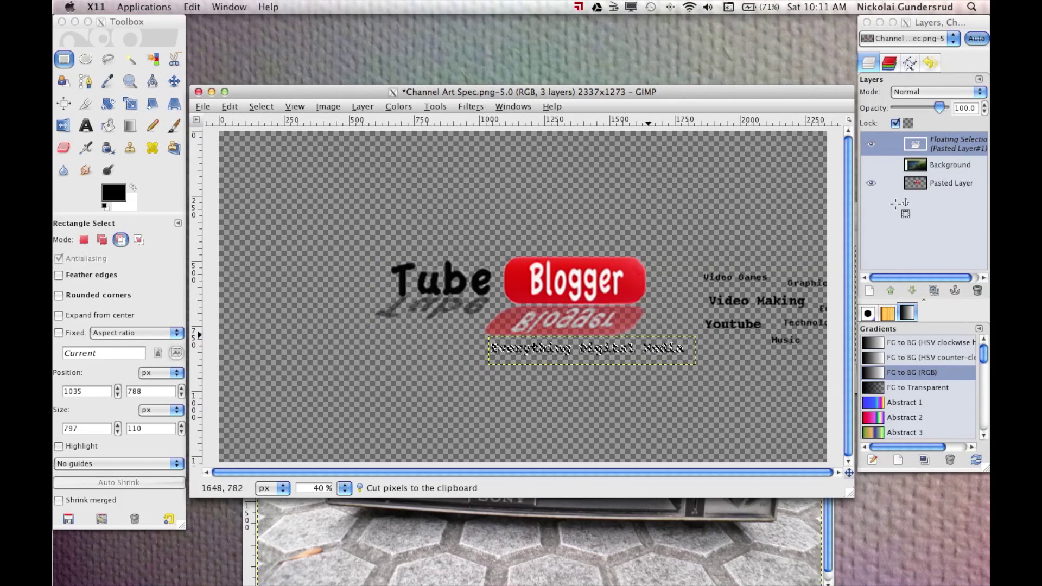
click(871, 290)
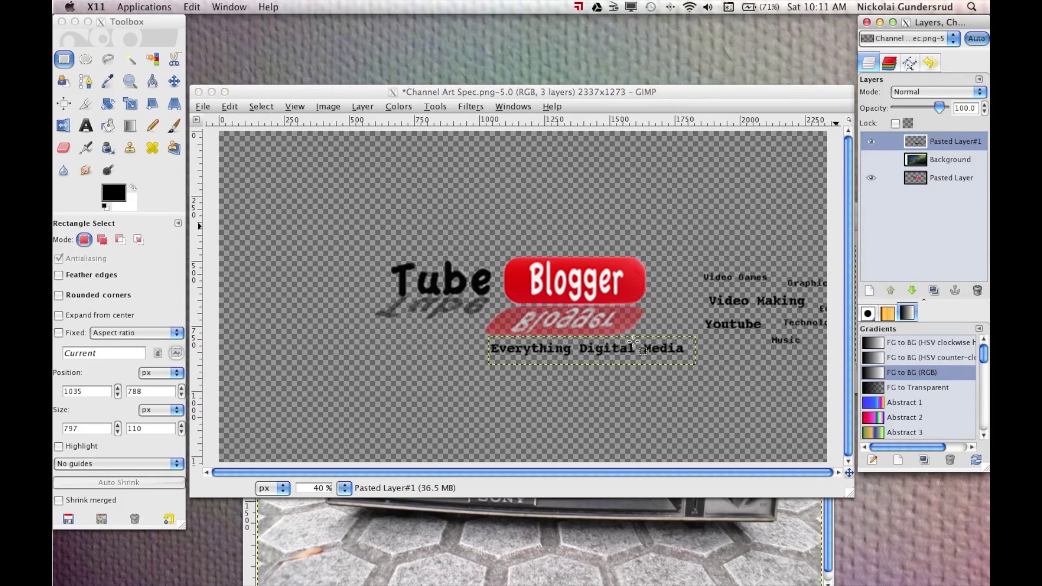
Step: Move the tagline layer slightly left and up, closer beneath the Tube Blogger logo
key(m)
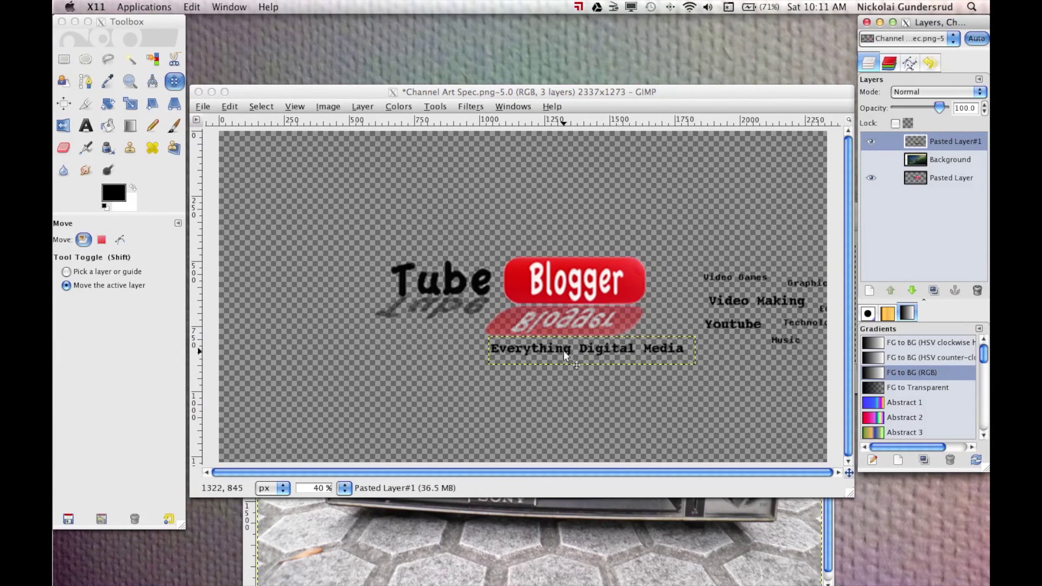
click(563, 351)
drag(564, 350, 544, 343)
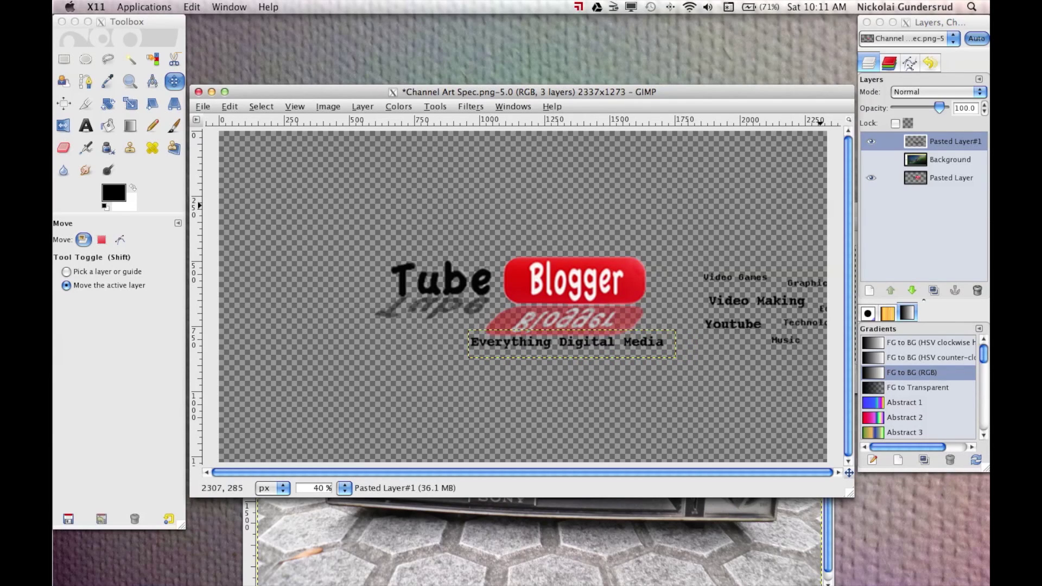
Step: Lower the tagline layer beneath the Background template layer and show the template again
click(914, 291)
click(914, 292)
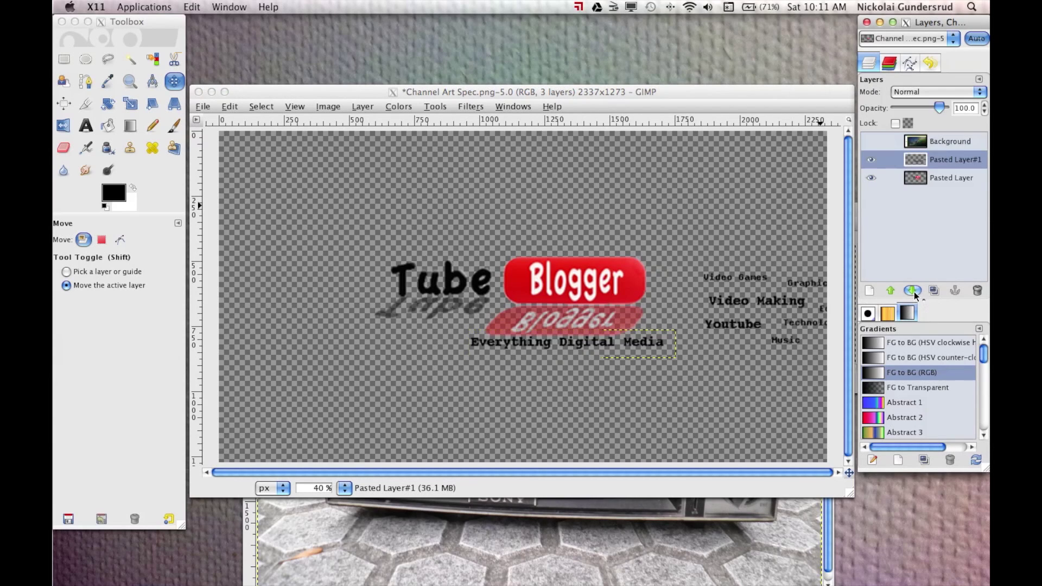
click(871, 143)
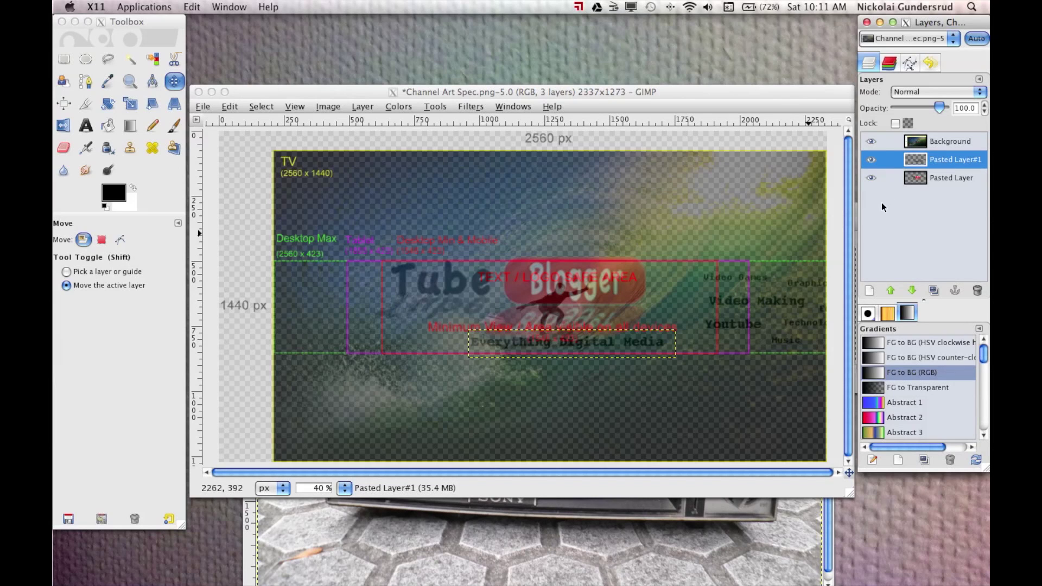
Step: Move the main artwork layer slightly down and right so the logo sits within the red safe area
click(936, 177)
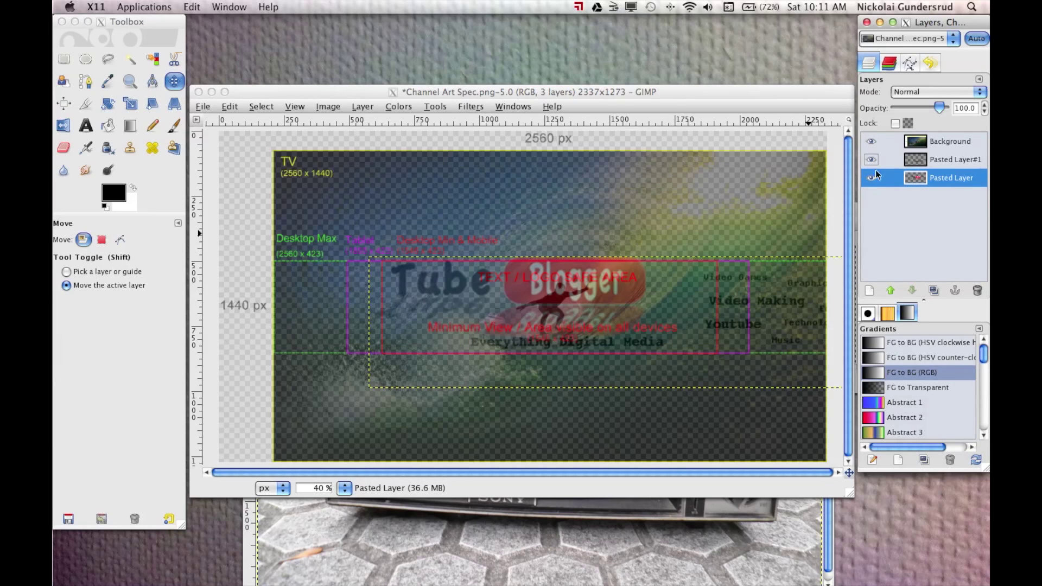
drag(590, 287, 589, 295)
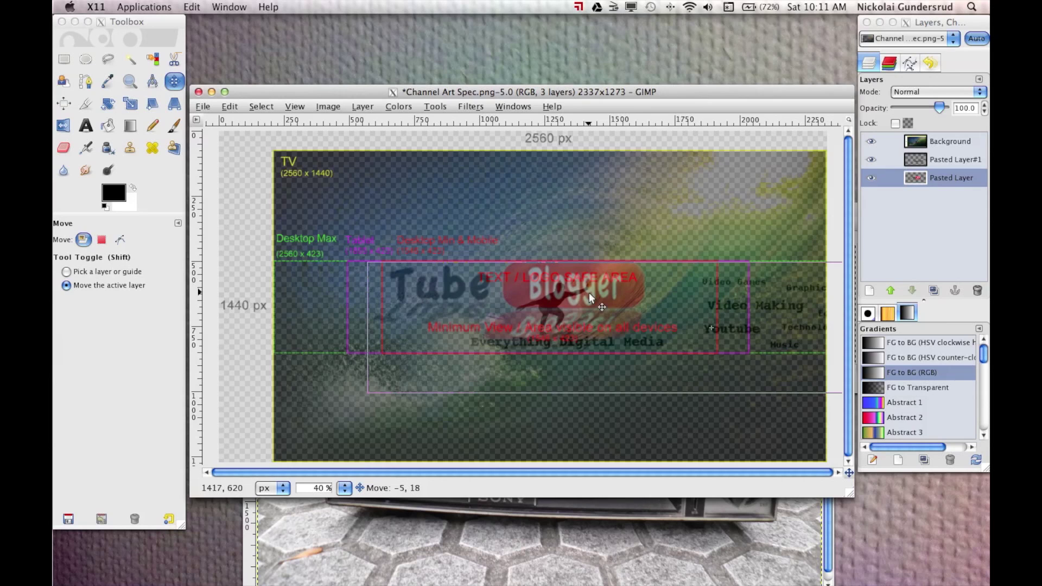
drag(590, 292, 597, 292)
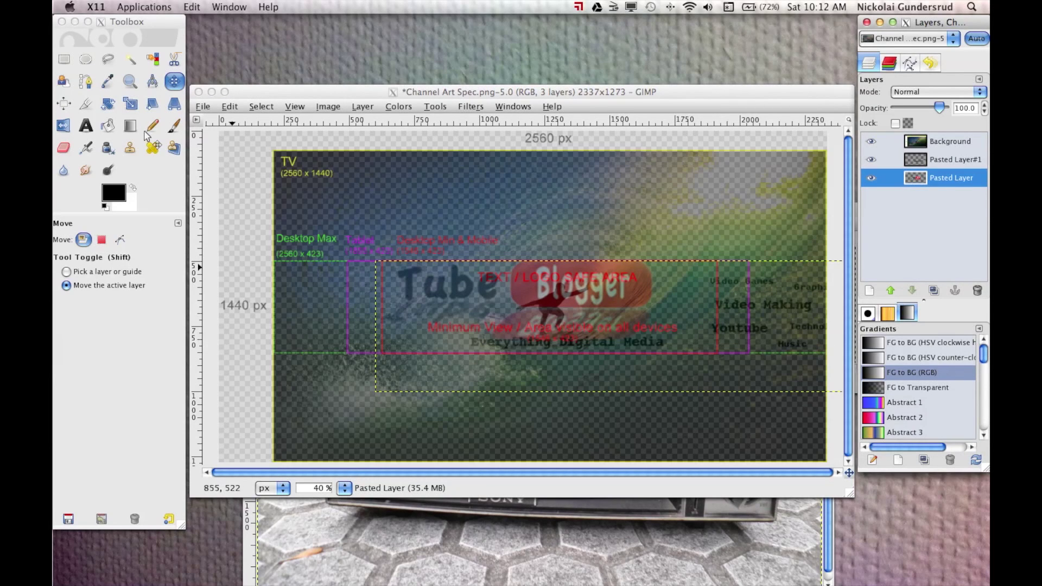
Step: Cut the topic words such as Video Games, Video Making and Youtube out of the logo artwork with a rectangular selection, then deselect
click(66, 62)
click(65, 62)
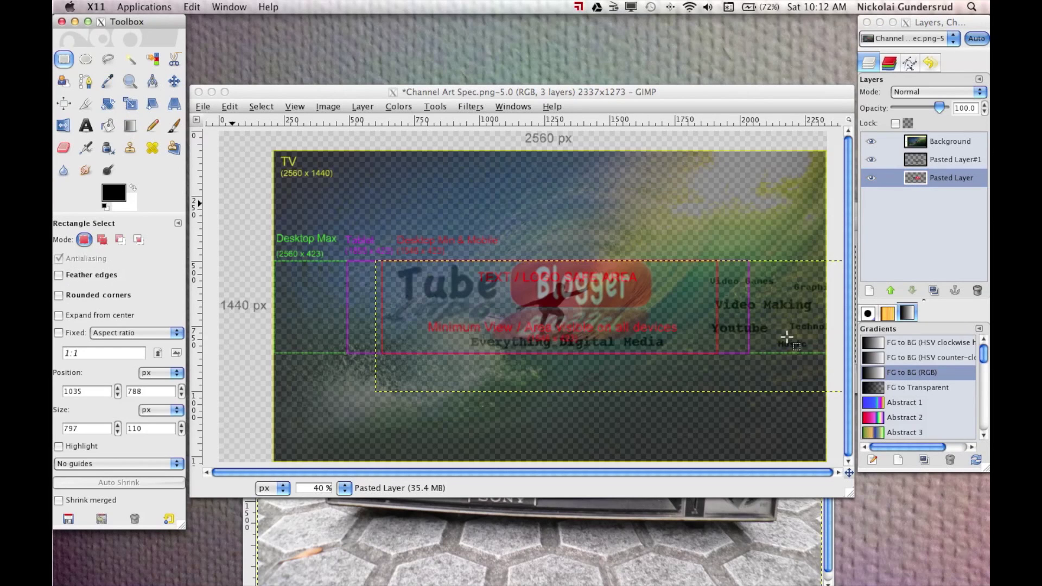
click(715, 266)
drag(705, 263, 911, 359)
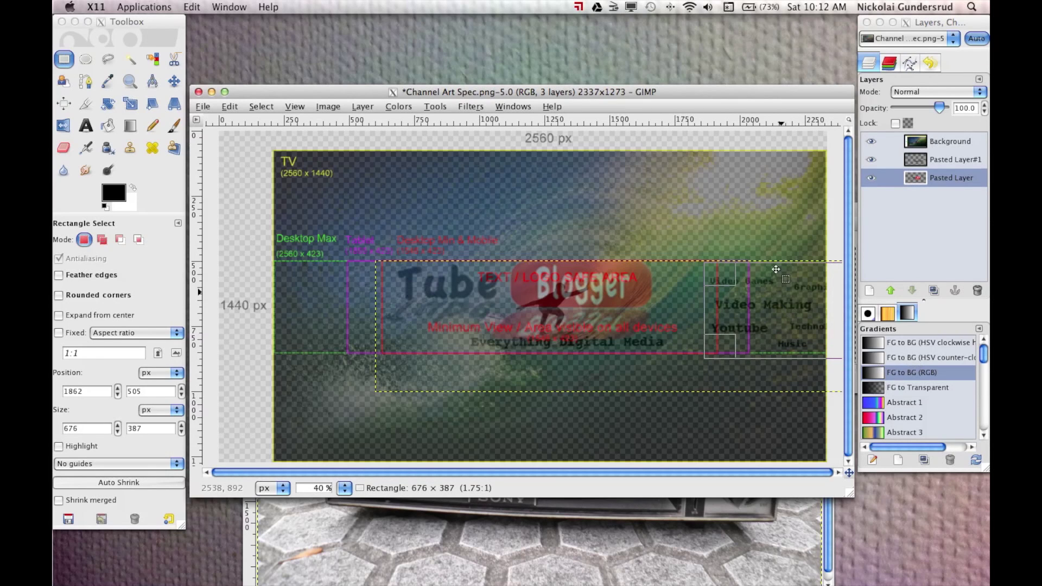
key(ctrl+x)
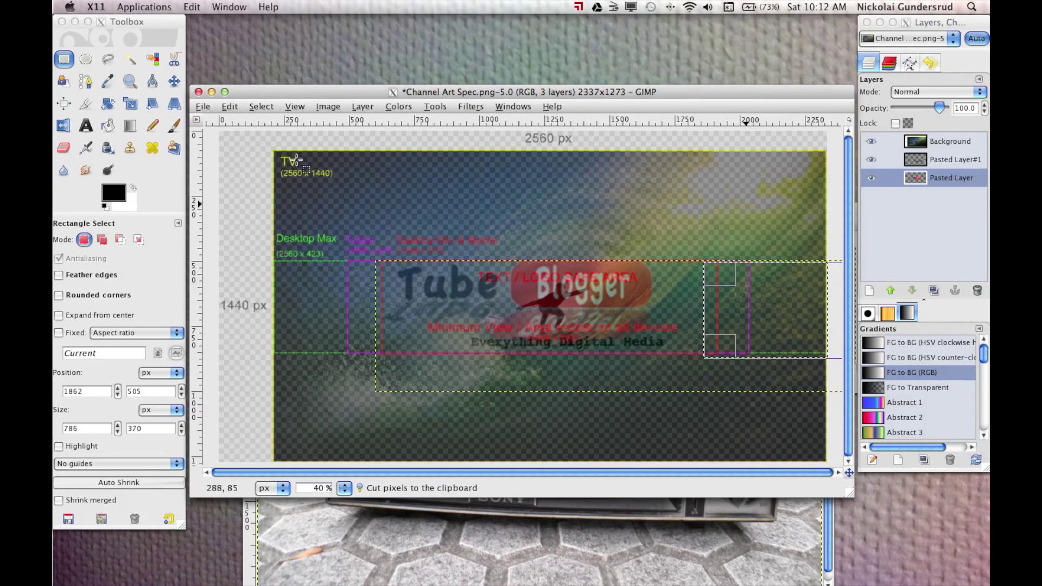
click(260, 109)
click(267, 134)
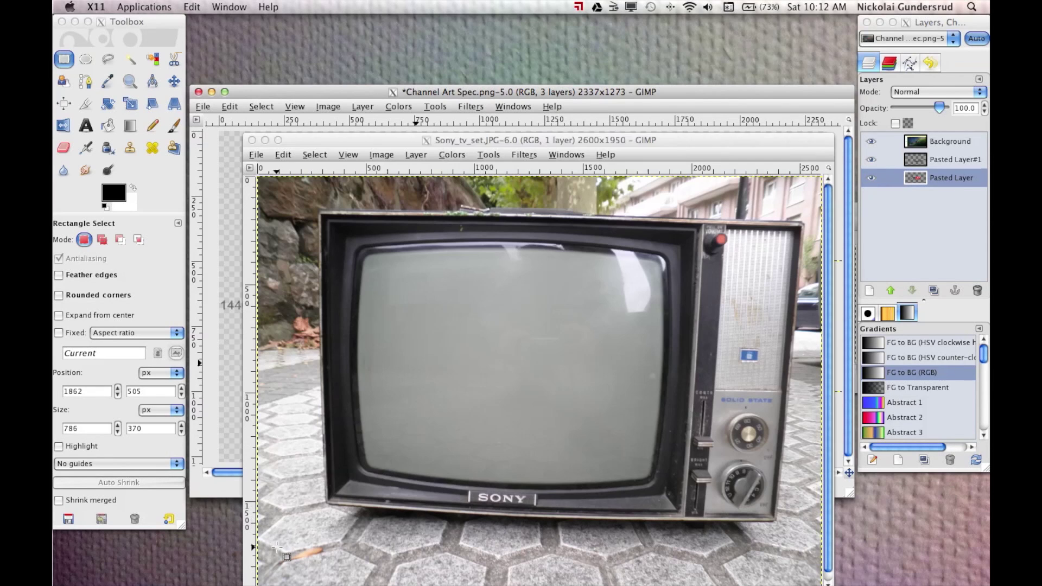
Step: Copy the entire Sony_tv_set.JPG photo and paste it into the channel art image as a new layer
click(286, 557)
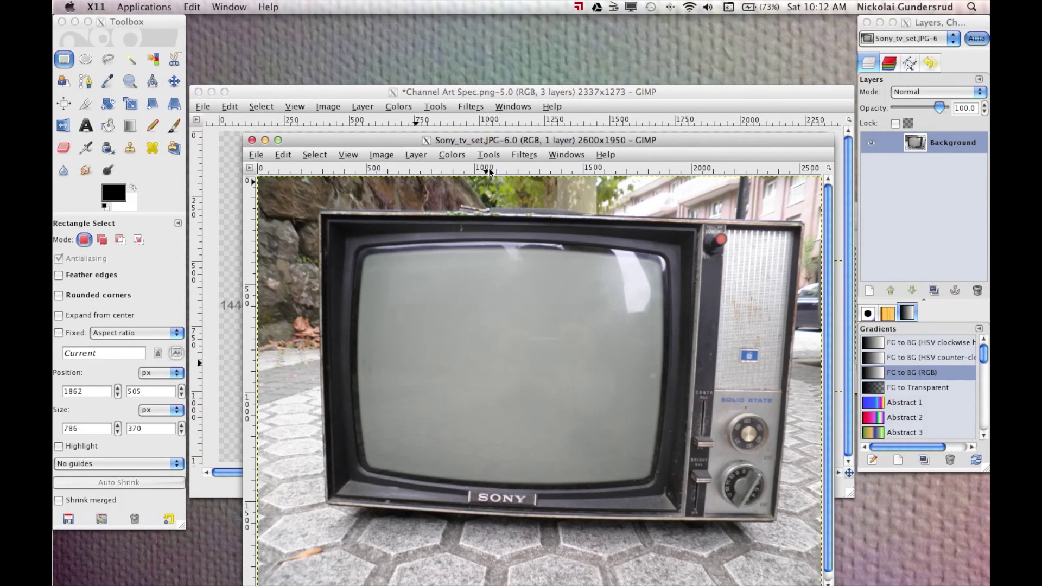
key(ctrl+a)
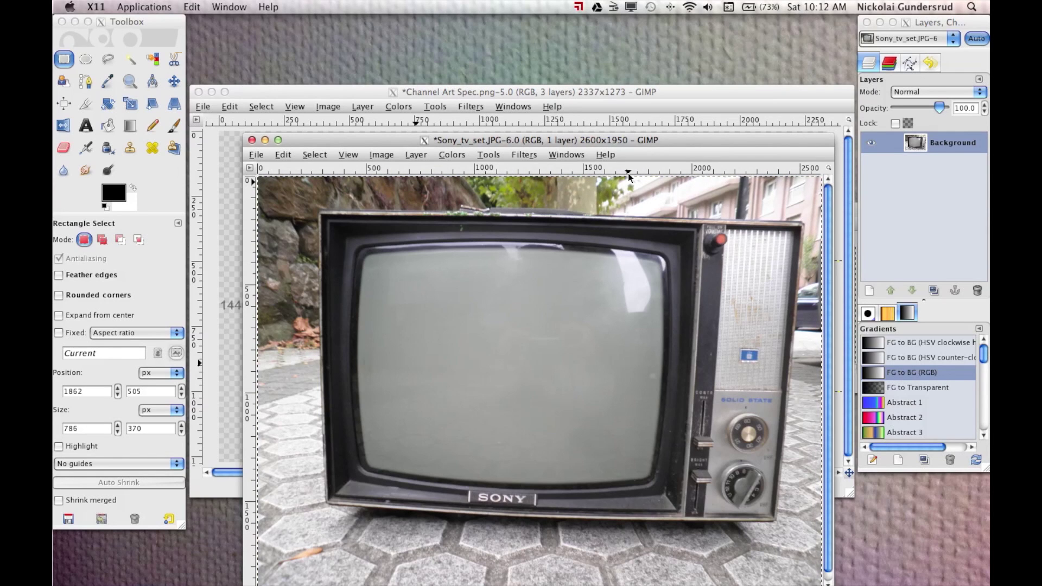
click(524, 95)
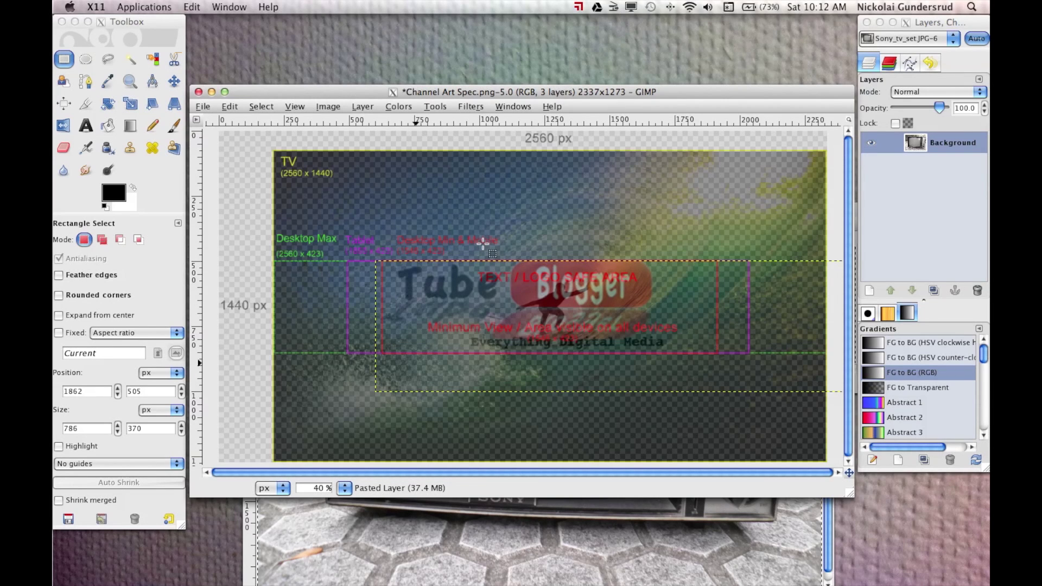
key(ctrl+v)
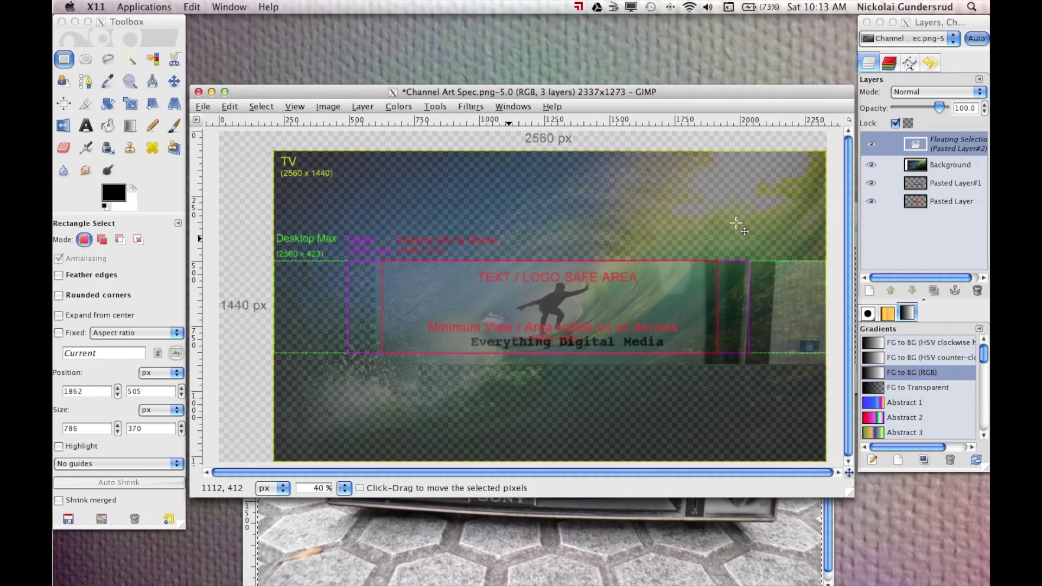
click(868, 292)
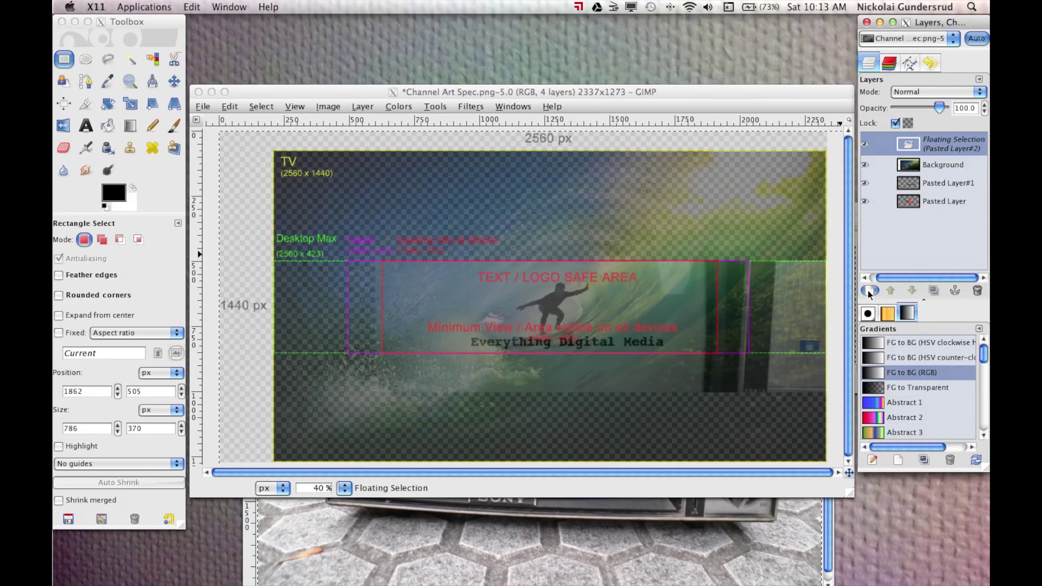
click(868, 290)
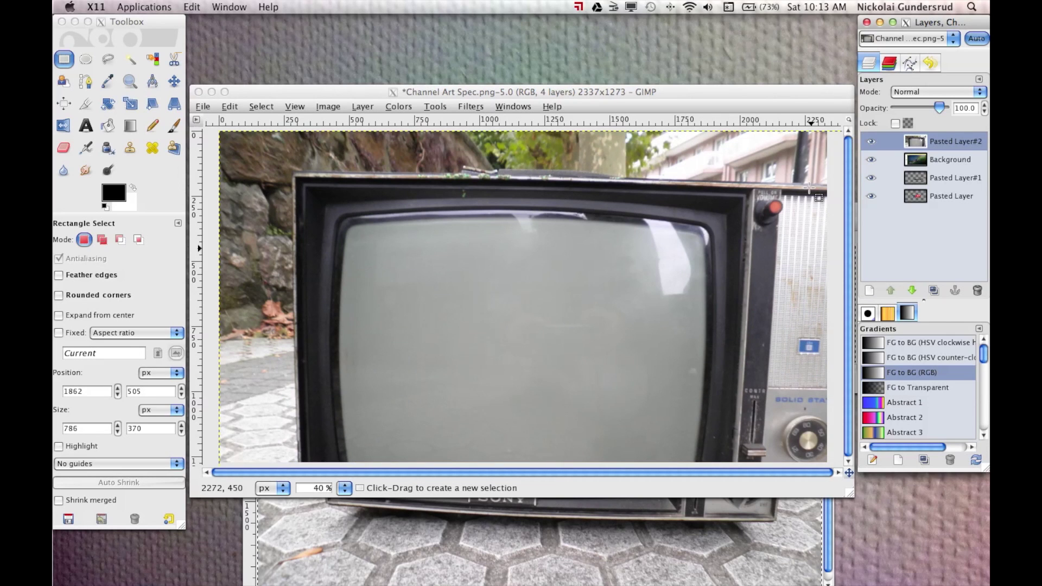
Step: Close the Sony_tv_set.JPG image without saving its changes
click(462, 518)
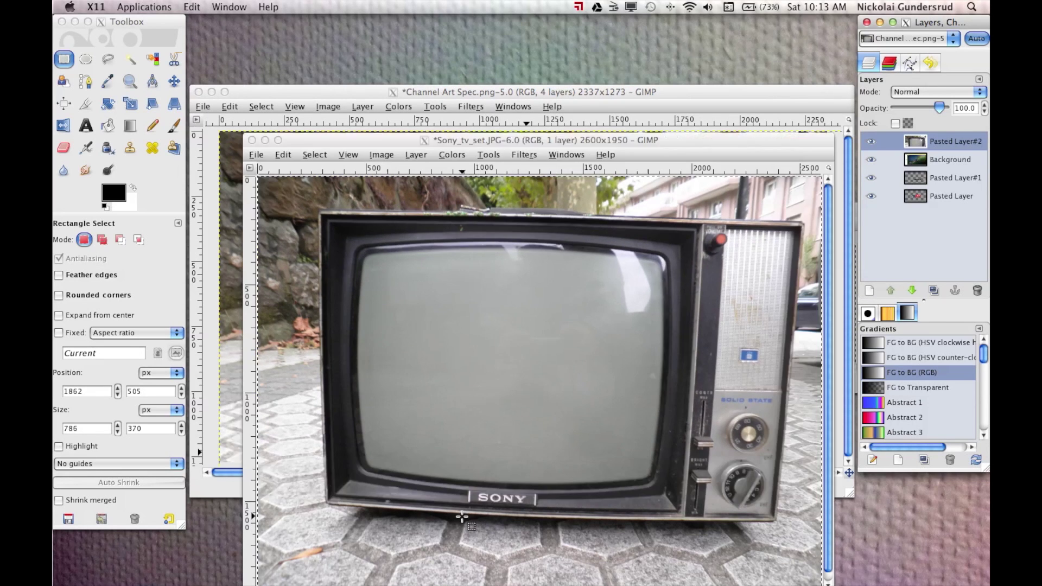
click(252, 141)
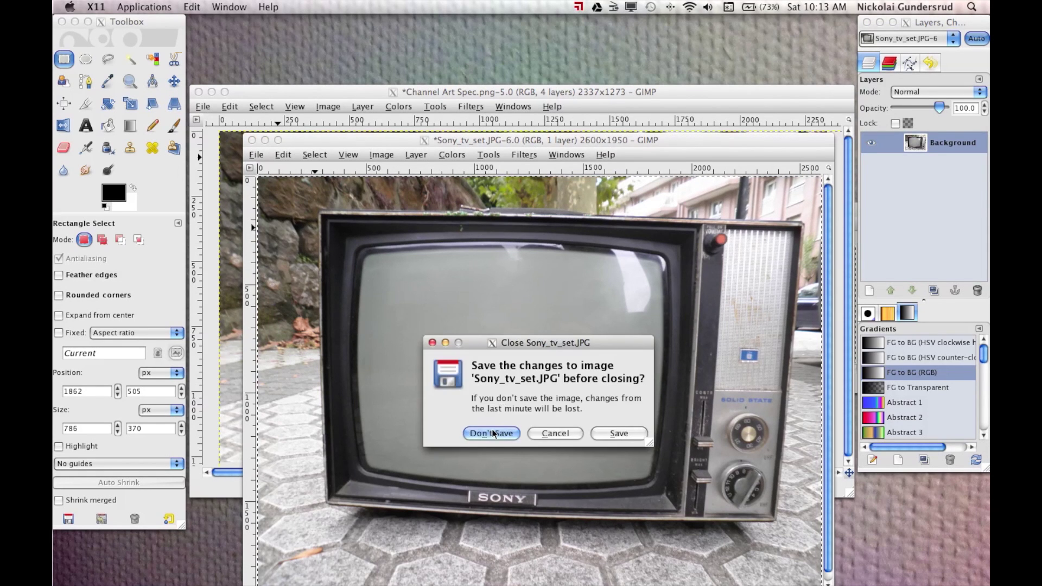
click(491, 433)
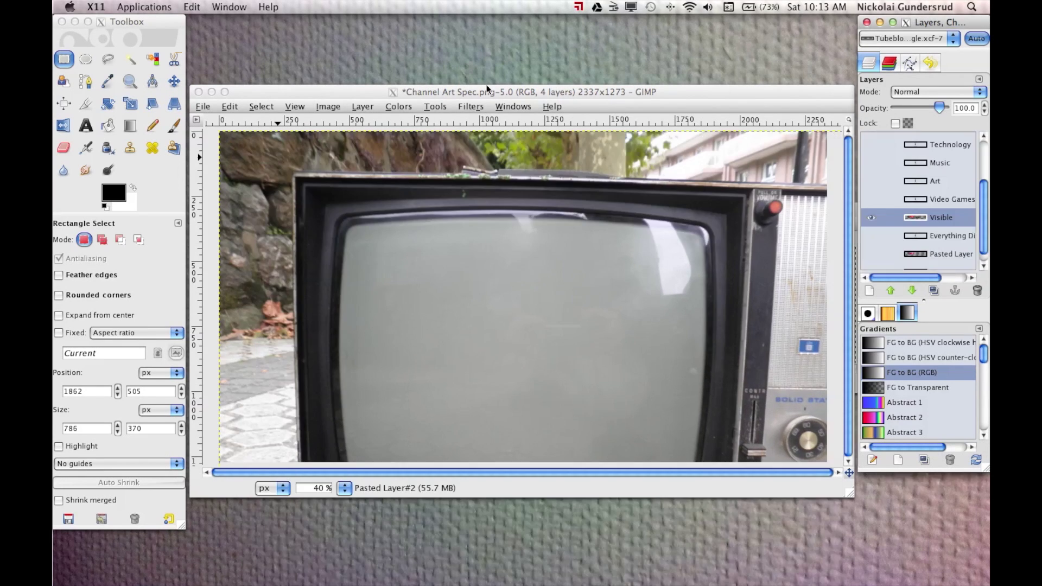
Step: Close the TubebloggerBanner2012Google.xcf image and reposition the channel art window between the toolbox and the layers dock
drag(485, 93, 480, 80)
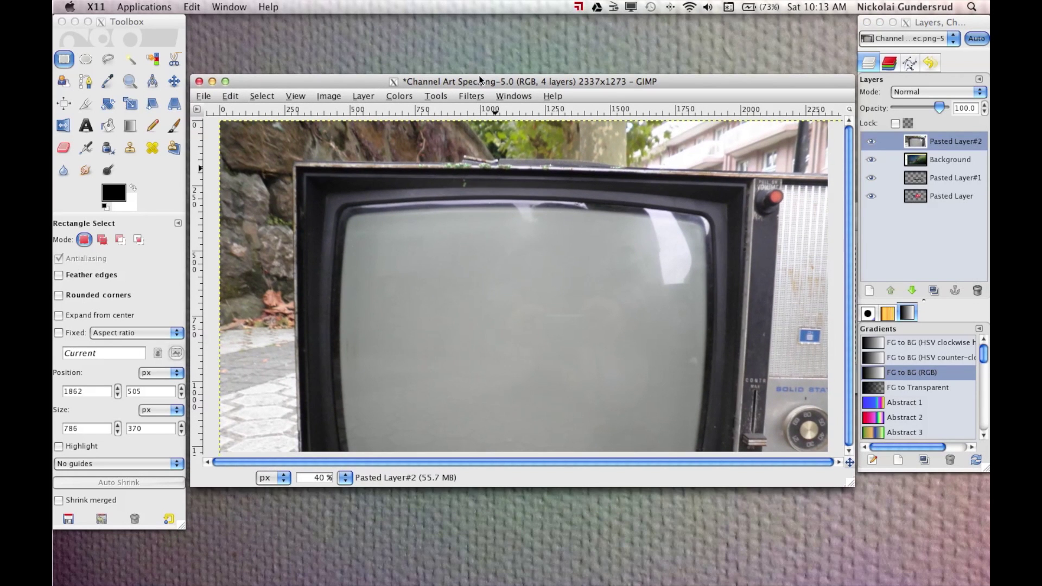
drag(460, 80, 340, 109)
click(761, 209)
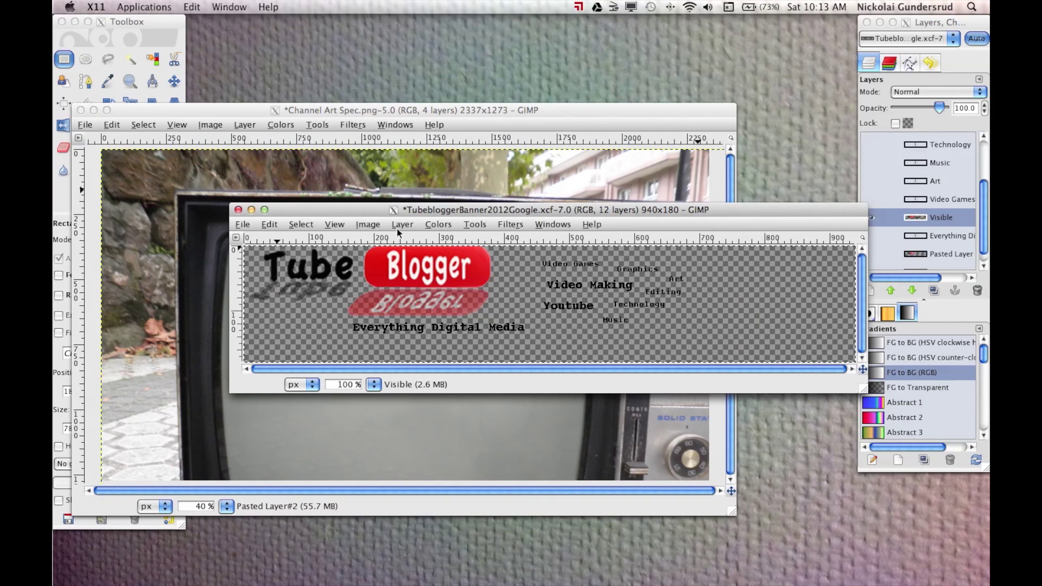
click(238, 209)
click(516, 366)
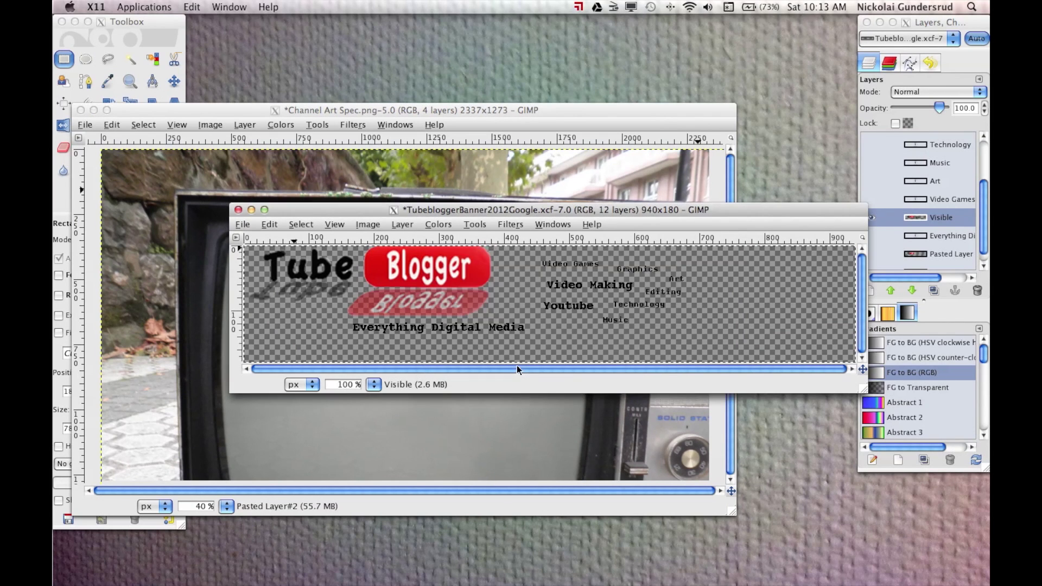
drag(426, 109, 547, 61)
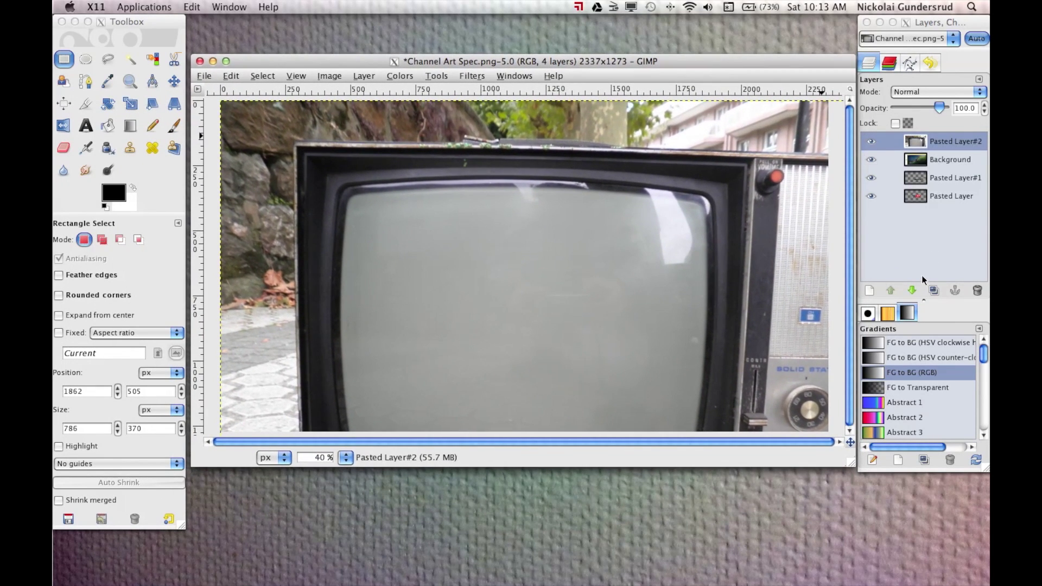
Step: Lower the pasted TV photo layer to the bottom of the layer stack, beneath the logo layer
click(917, 294)
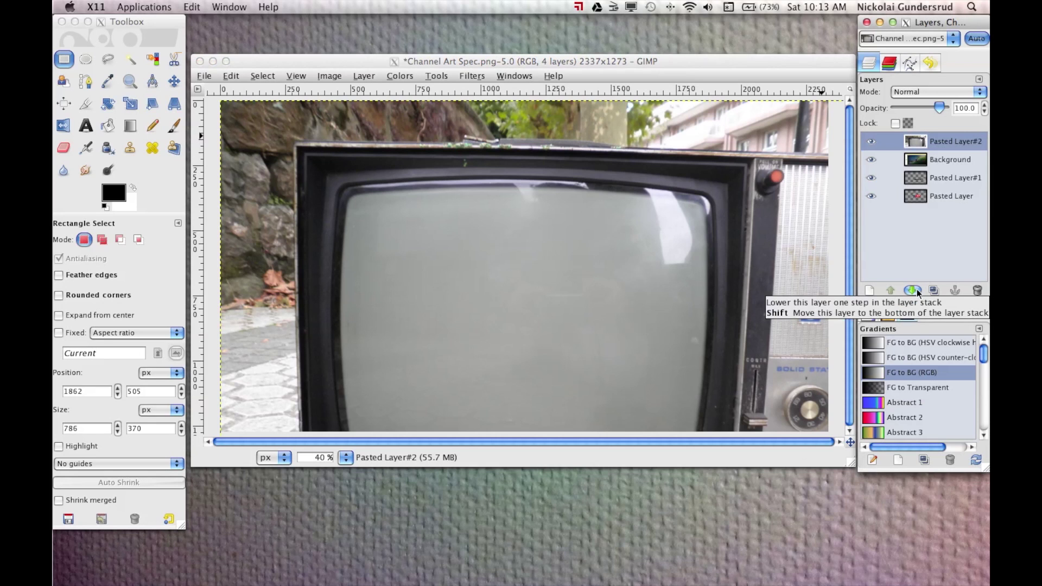
click(918, 293)
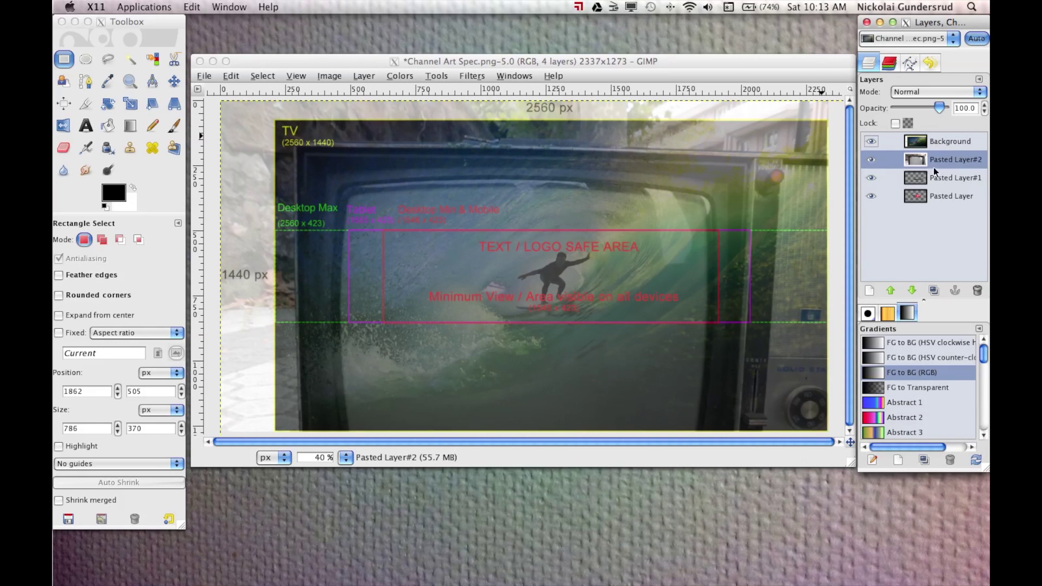
click(912, 292)
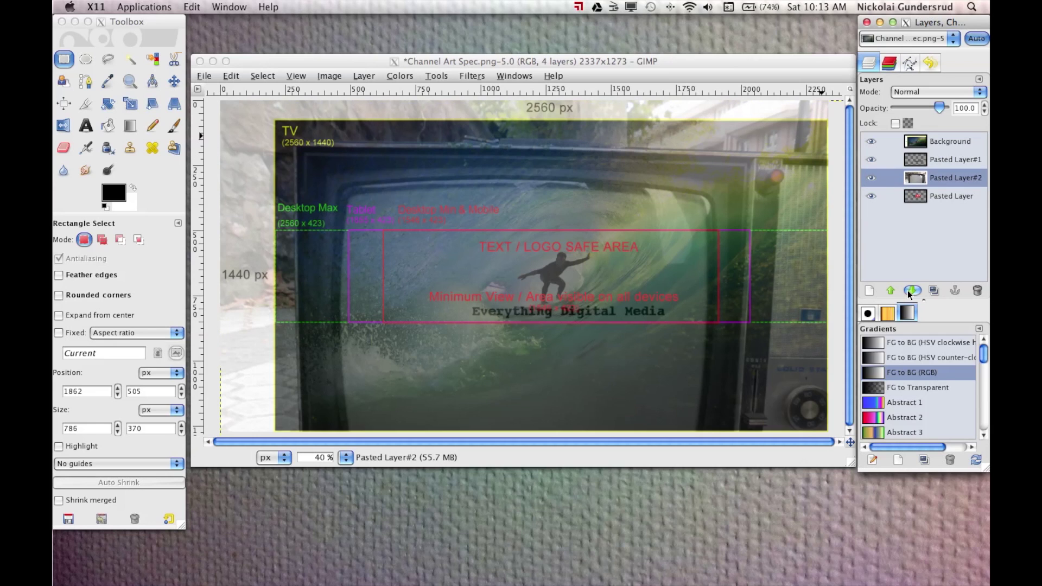
click(911, 292)
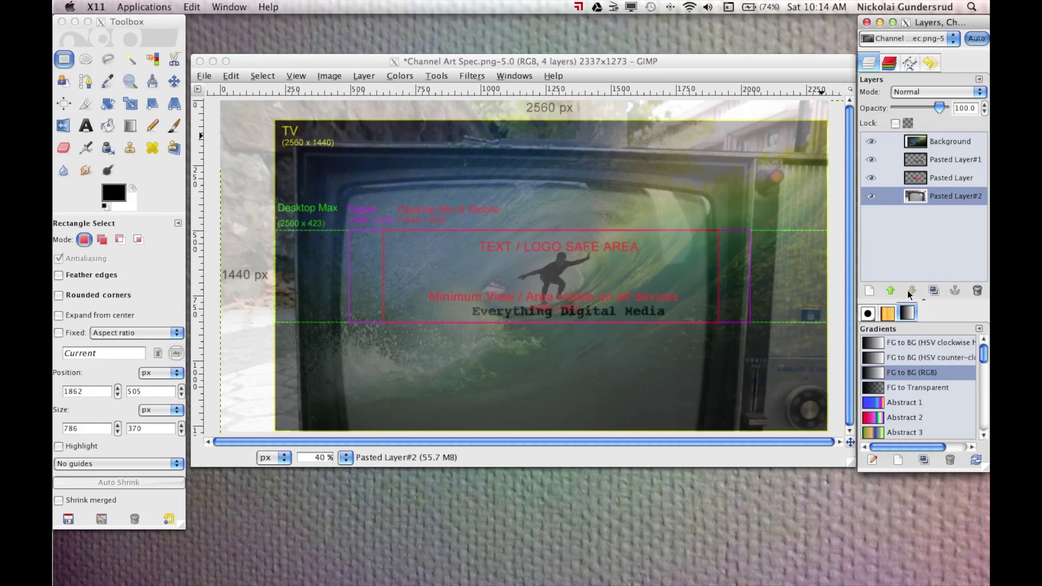
Step: Scale the TV photo layer down to about 2261 × 1696 pixels, keeping its aspect ratio
key(shift+t)
click(407, 155)
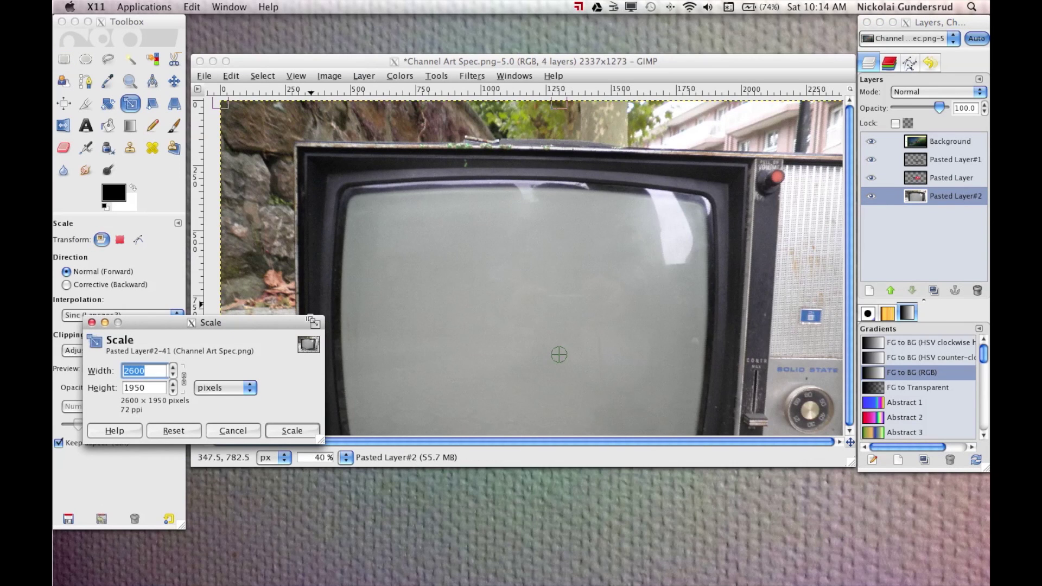
click(171, 375)
click(171, 374)
click(171, 375)
click(171, 375)
click(171, 375)
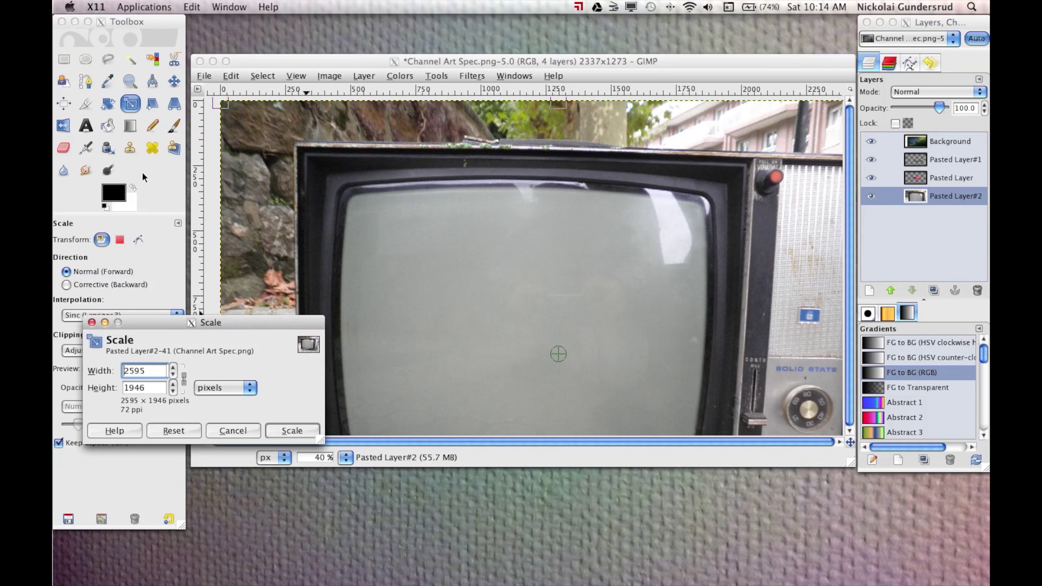
click(226, 110)
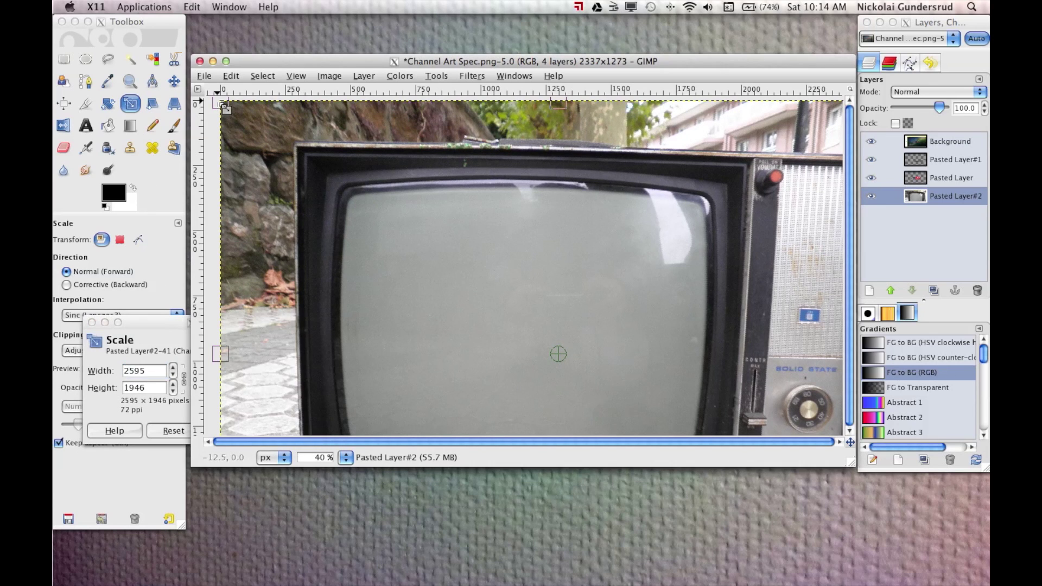
drag(239, 118, 319, 177)
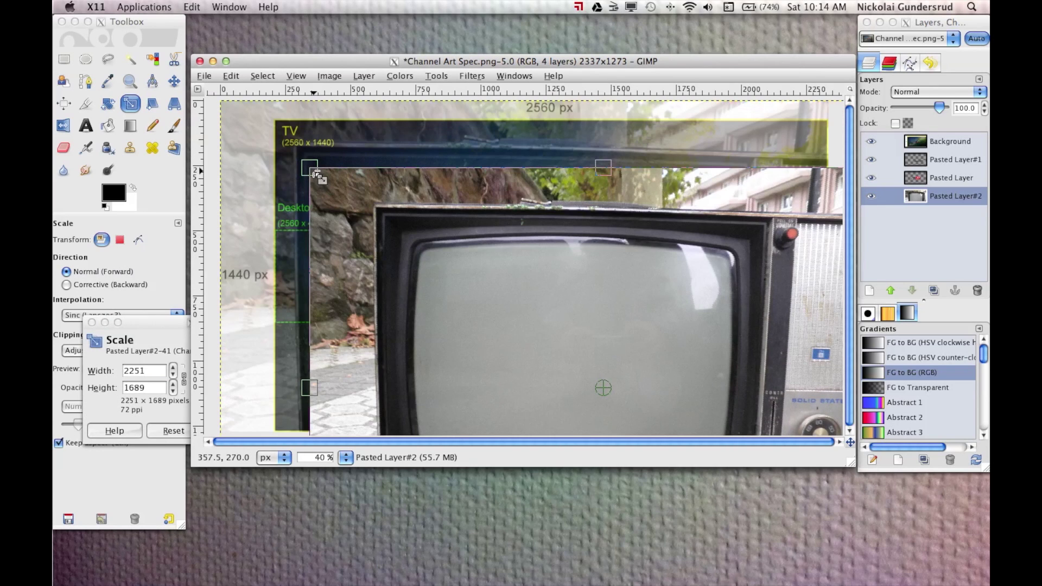
drag(317, 175, 312, 170)
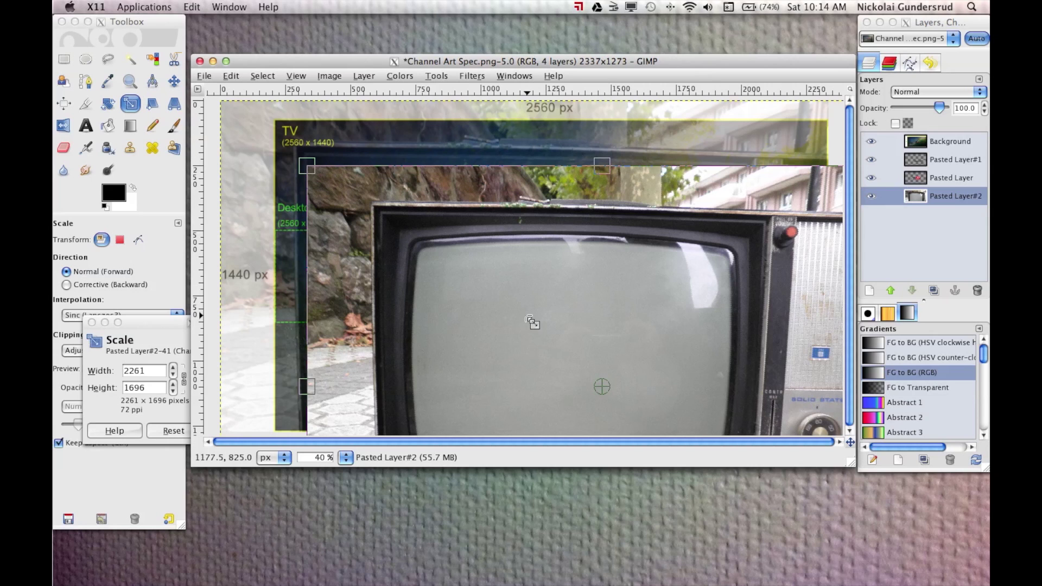
key(Return)
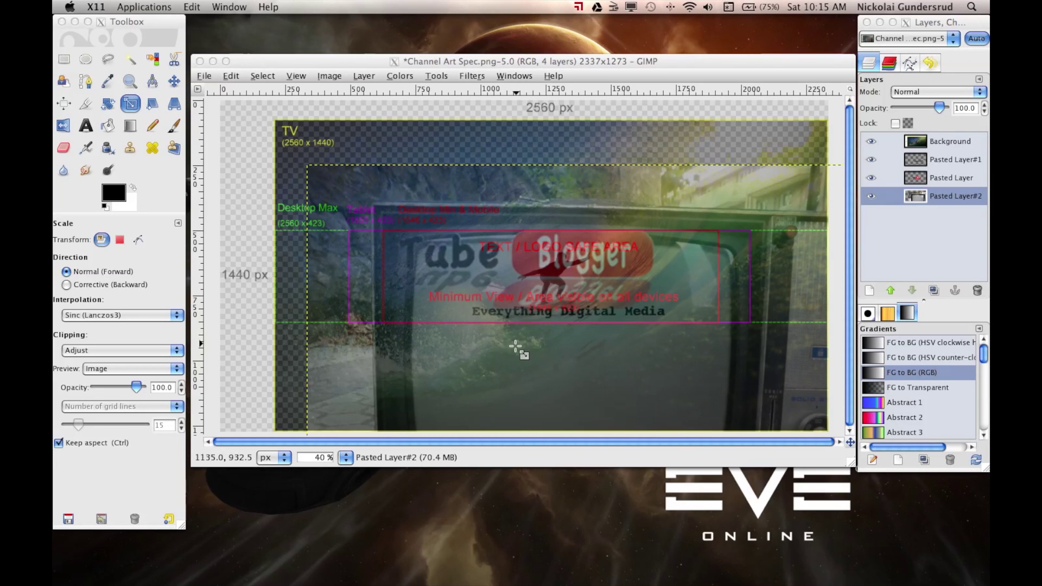
Step: Move the TV photo layer about 123 px left and 195 px up so the set sits behind the logo
click(313, 60)
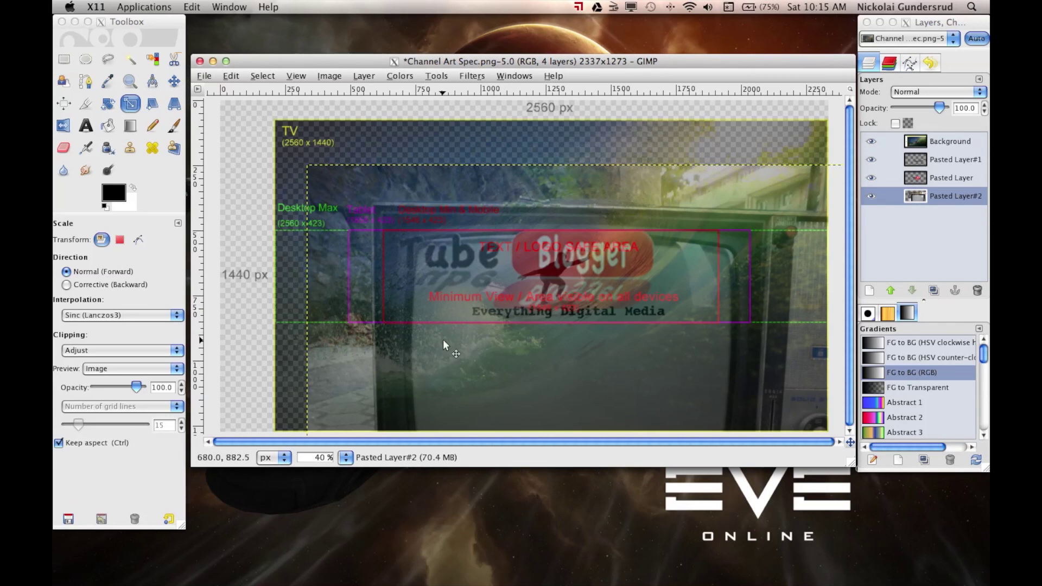
key(m)
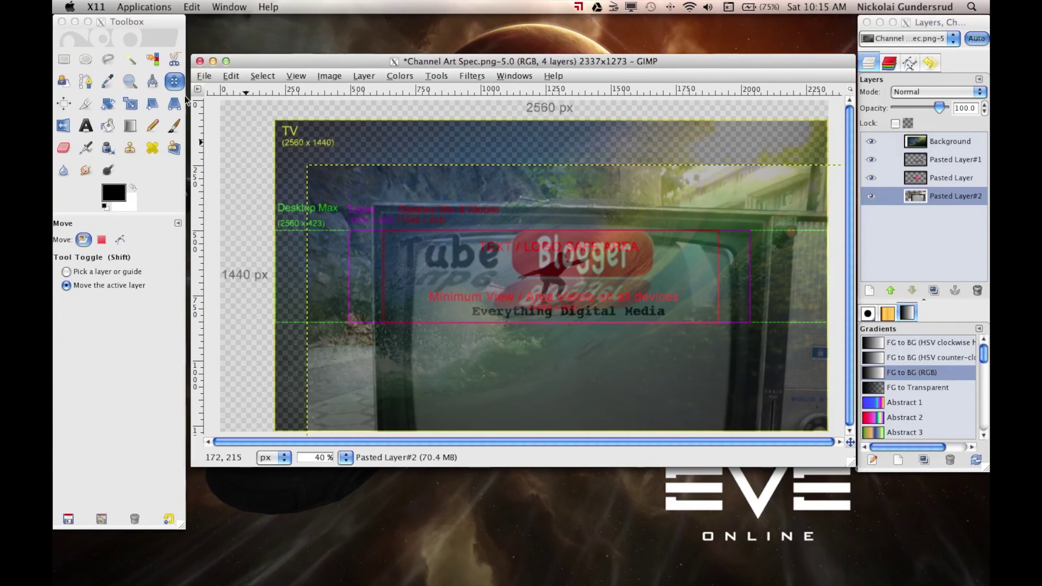
drag(550, 366, 518, 324)
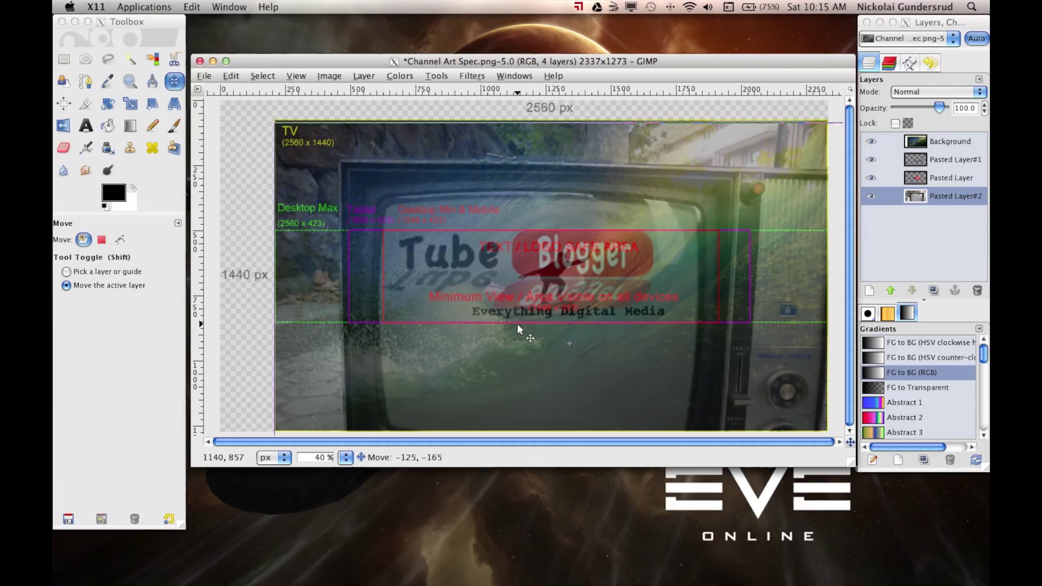
drag(517, 325, 518, 323)
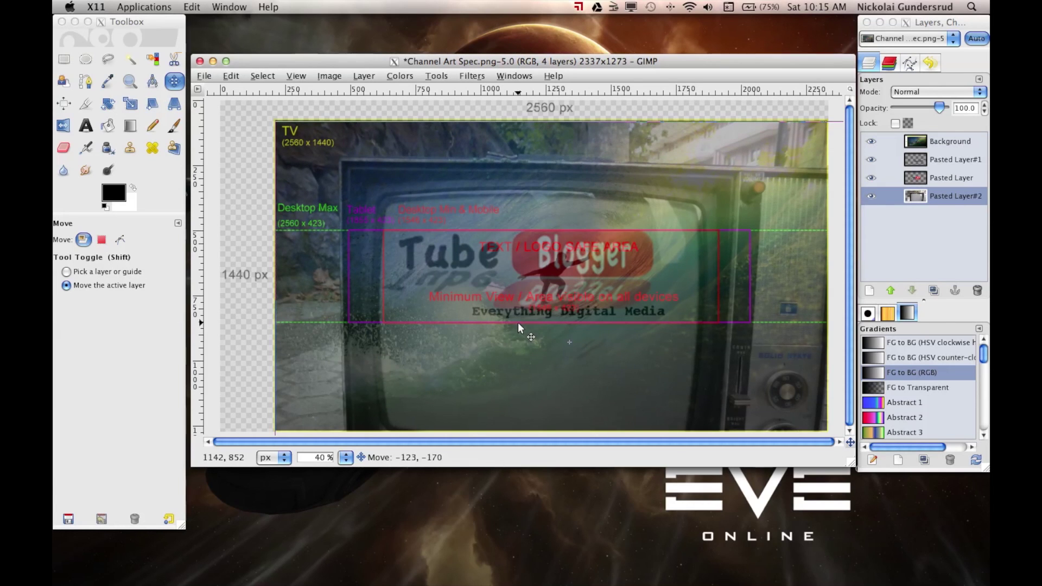
drag(518, 322, 518, 316)
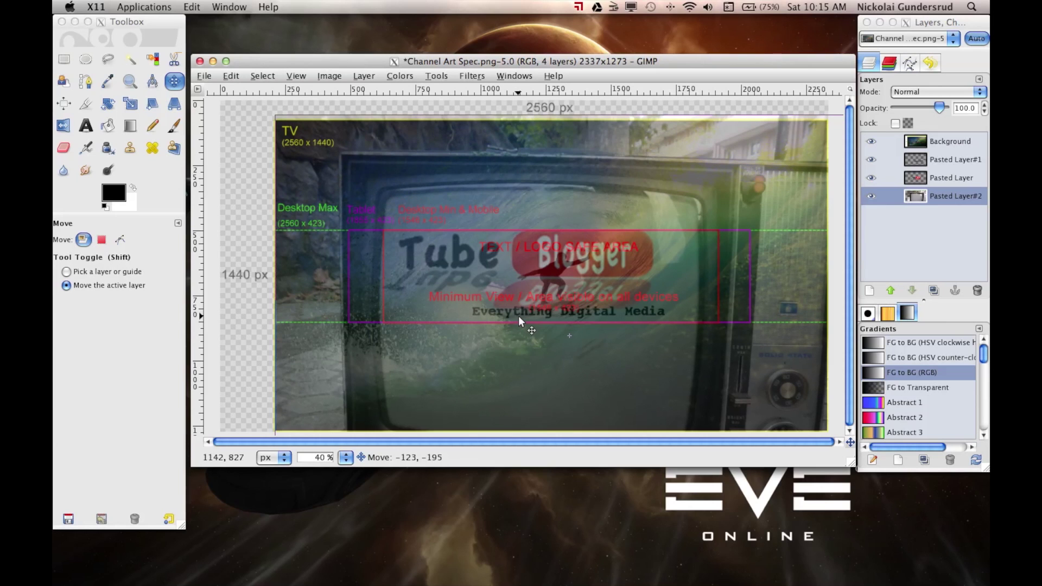
Step: Scale the TV photo layer down further with its aspect ratio kept, and move it so the whole set fits inside the template's TV area
click(373, 181)
drag(373, 186, 468, 174)
key(shift+t)
click(254, 125)
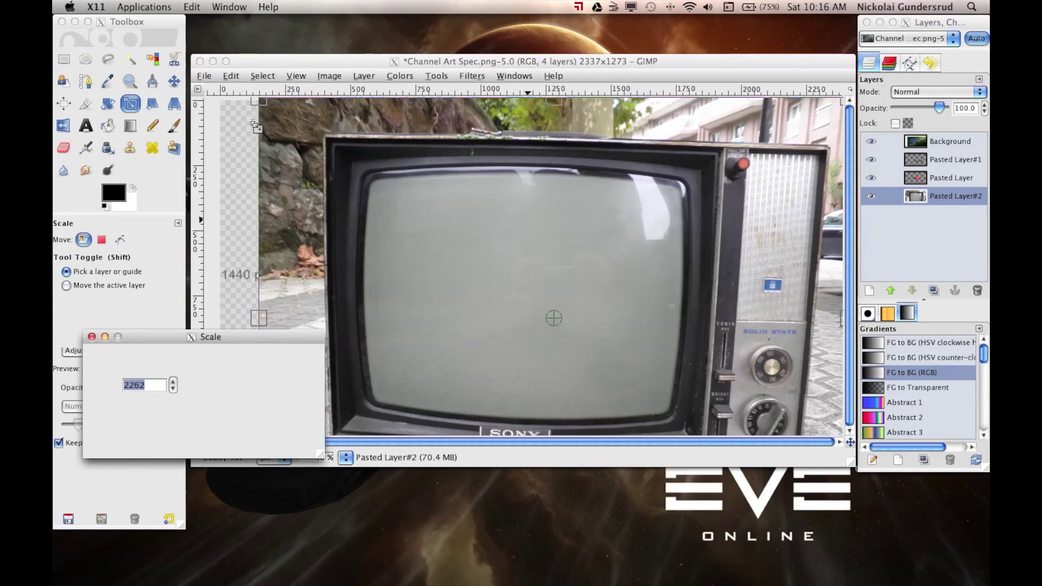
drag(255, 126, 309, 142)
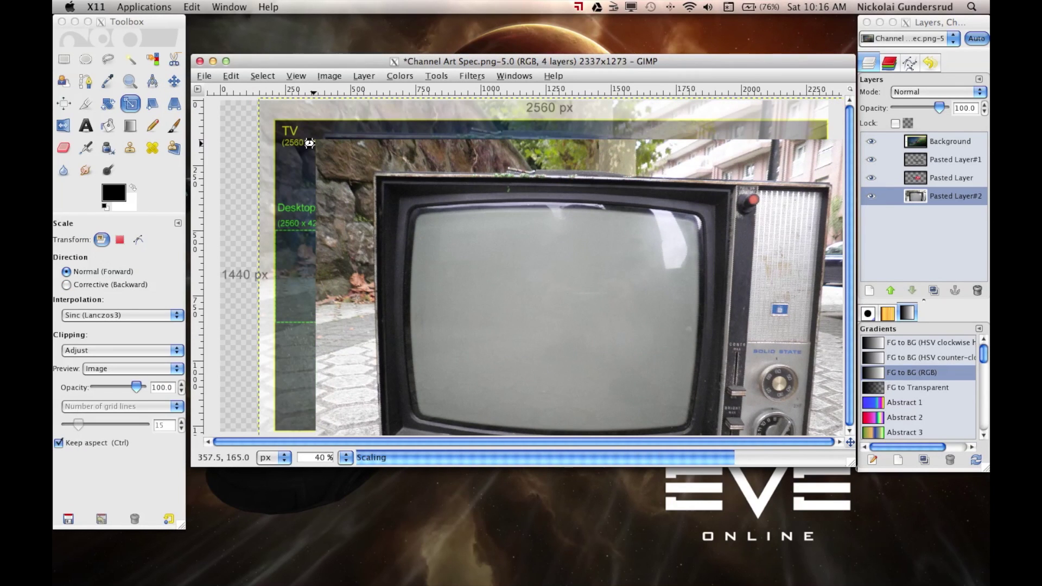
key(Return)
key(m)
drag(490, 277, 464, 243)
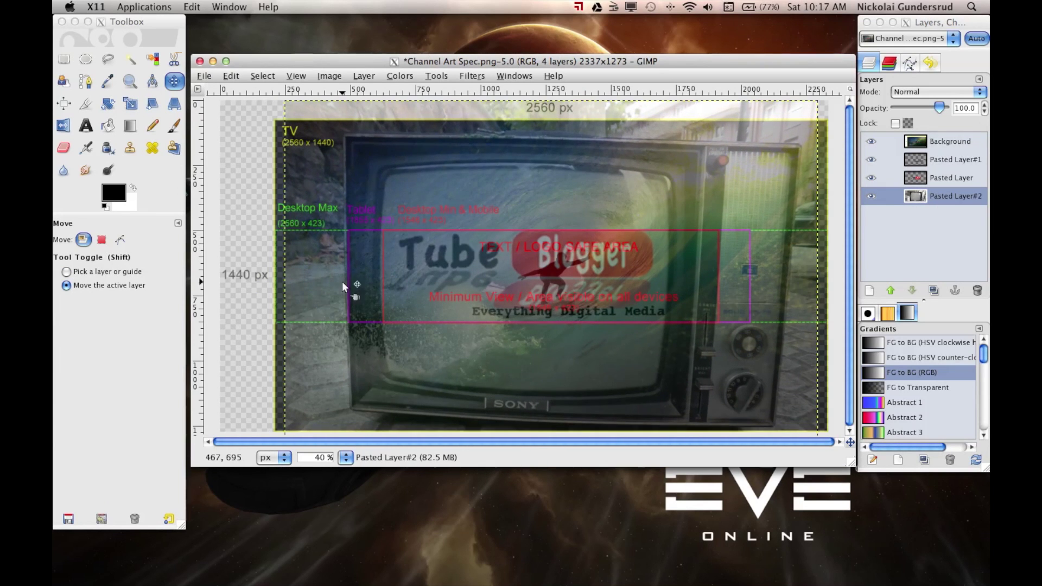
Step: Stretch the TV photo layer leftward to 2108 × 1447 pixels without keeping its aspect ratio, past the template's left TV border
key(shift+t)
click(342, 281)
key(Return)
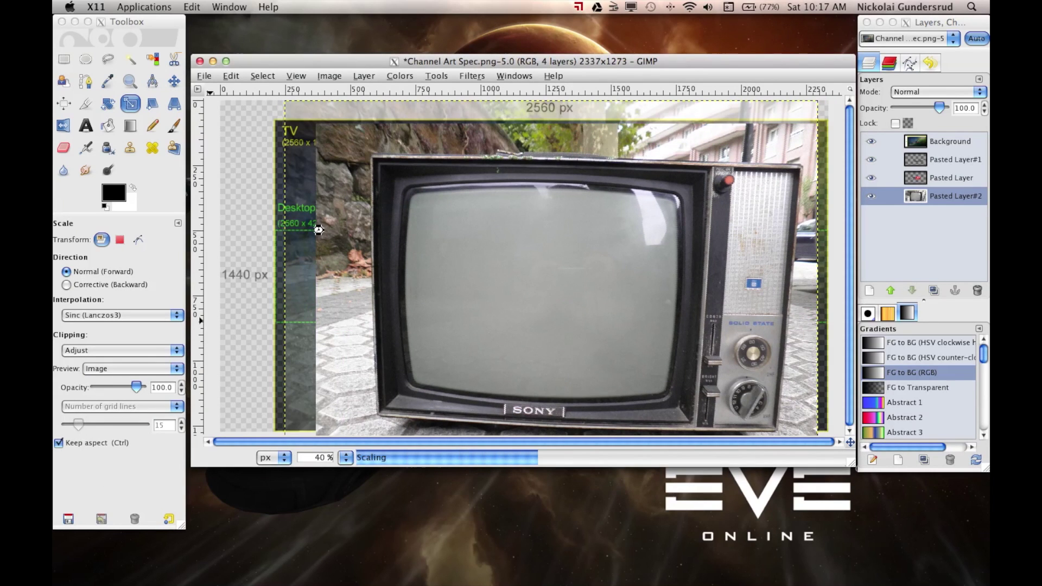
click(309, 315)
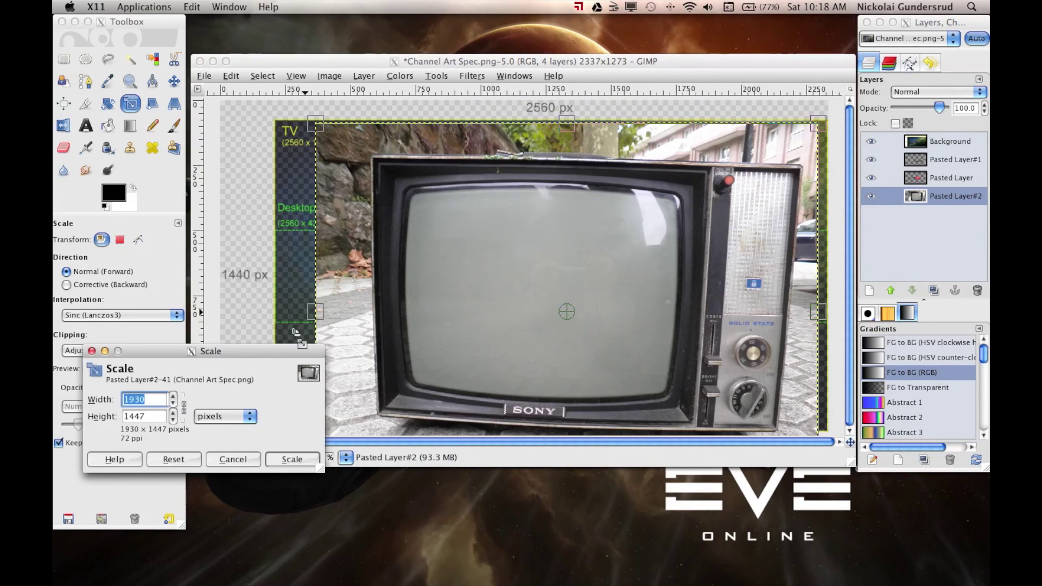
drag(290, 351, 271, 407)
click(320, 315)
drag(319, 315, 273, 314)
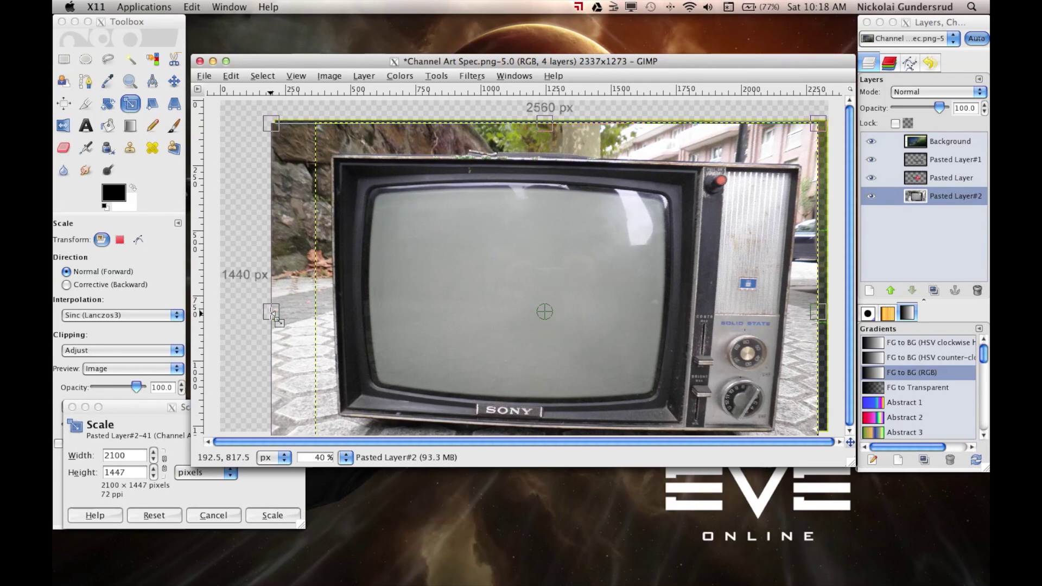
drag(273, 314, 270, 313)
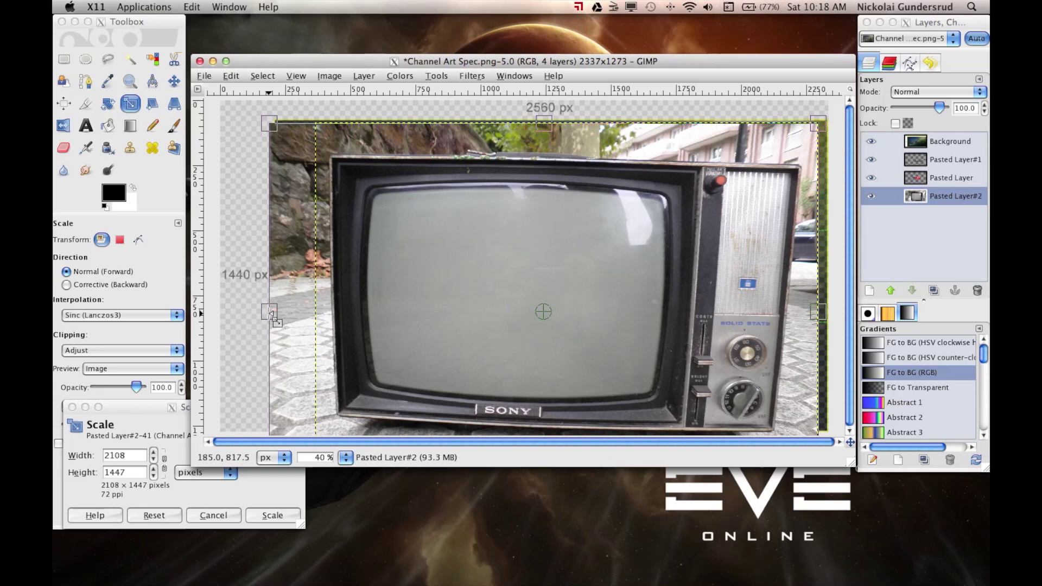
key(Return)
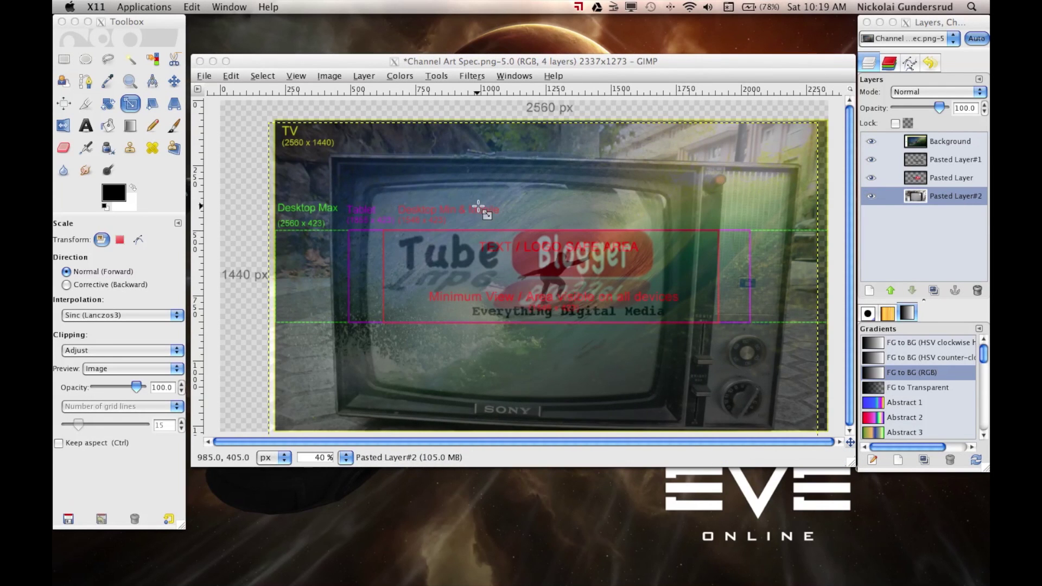
Step: Move the TV photo layer right and slightly up so its right edge meets the template's right TV border
click(442, 63)
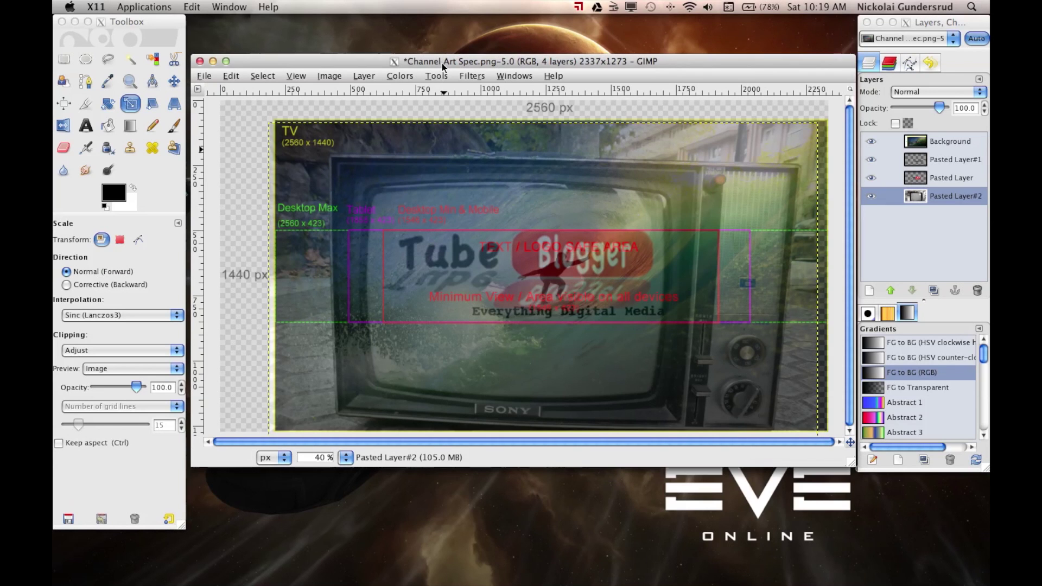
key(m)
drag(526, 196, 531, 192)
drag(638, 202, 644, 201)
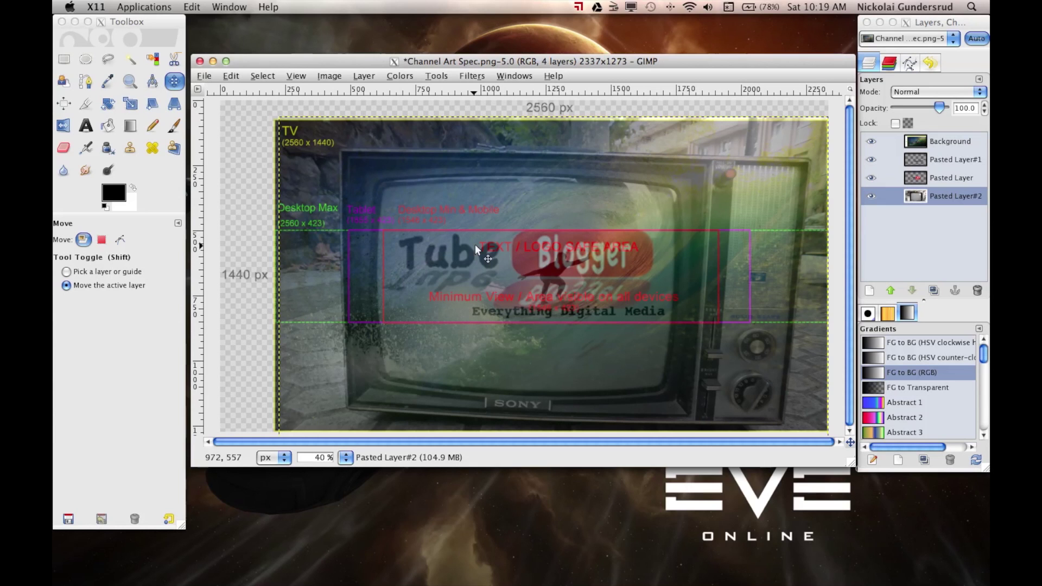
Step: Scale the TV photo layer slightly wider so its left edge meets the template's left TV border
key(shift+t)
click(515, 185)
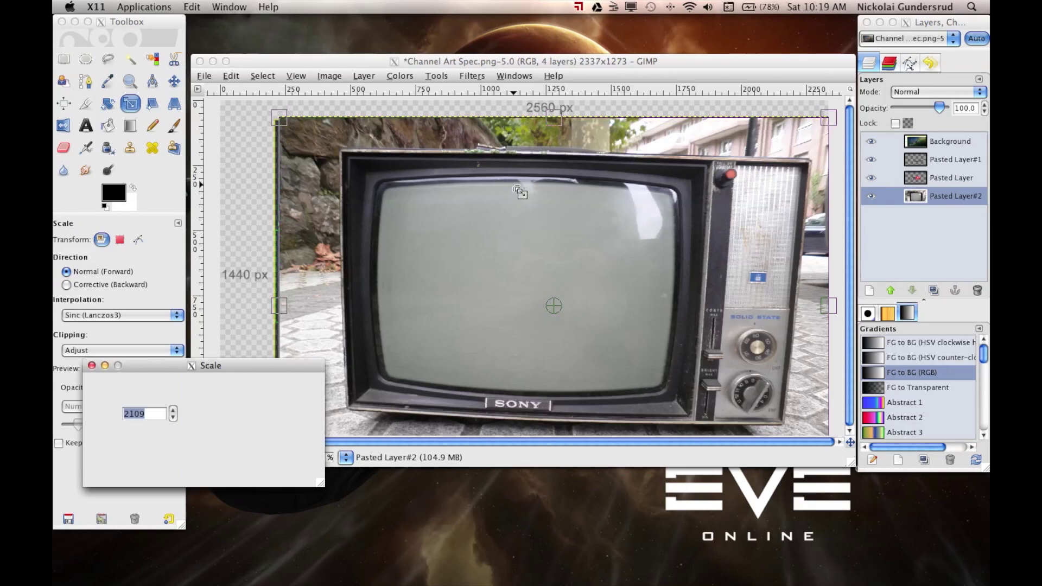
click(281, 307)
drag(279, 304, 277, 306)
key(Return)
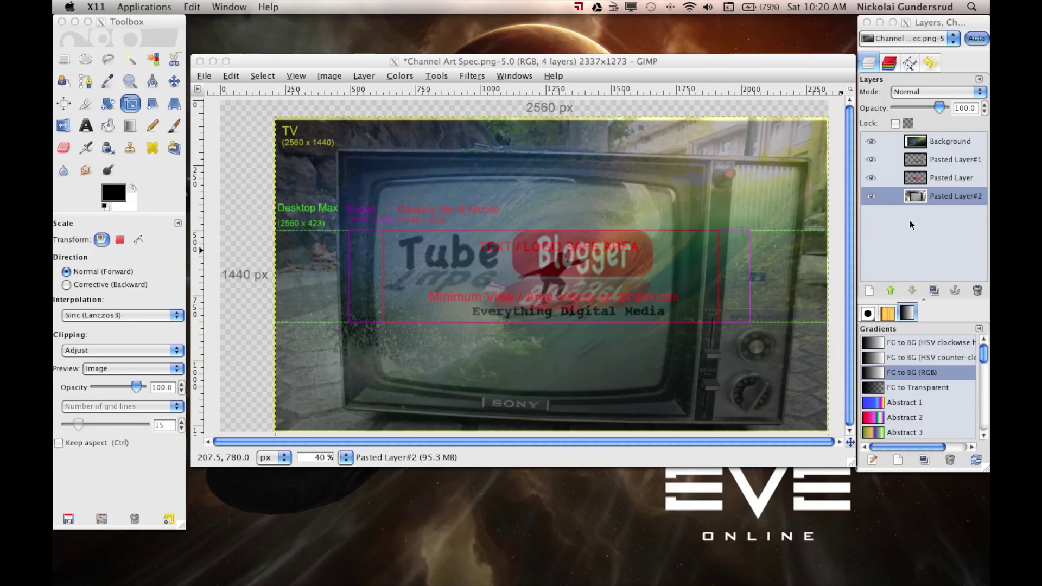
Step: Preview the artwork with the template layer hidden, and show the template again
click(874, 147)
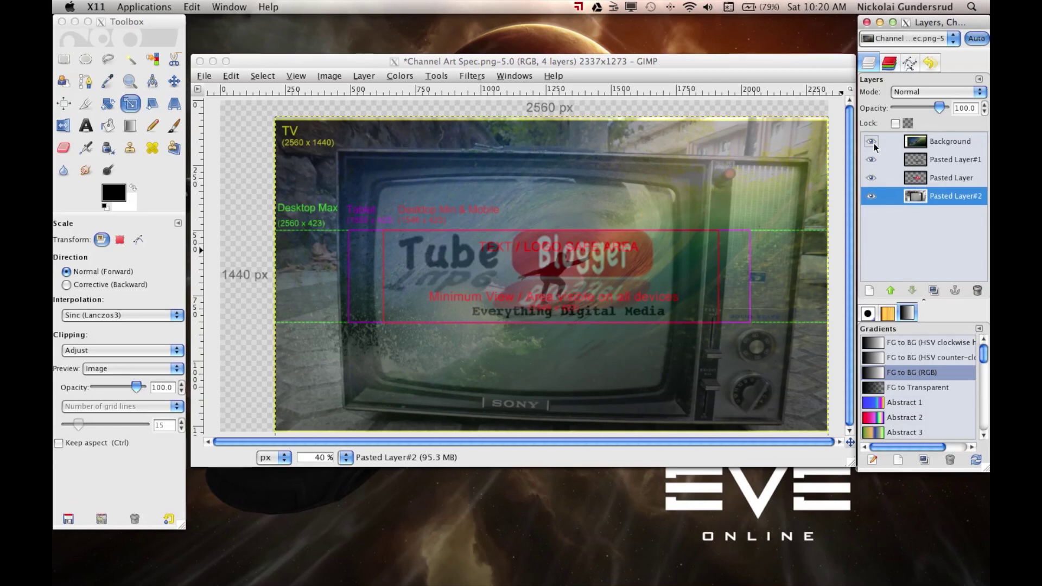
click(871, 142)
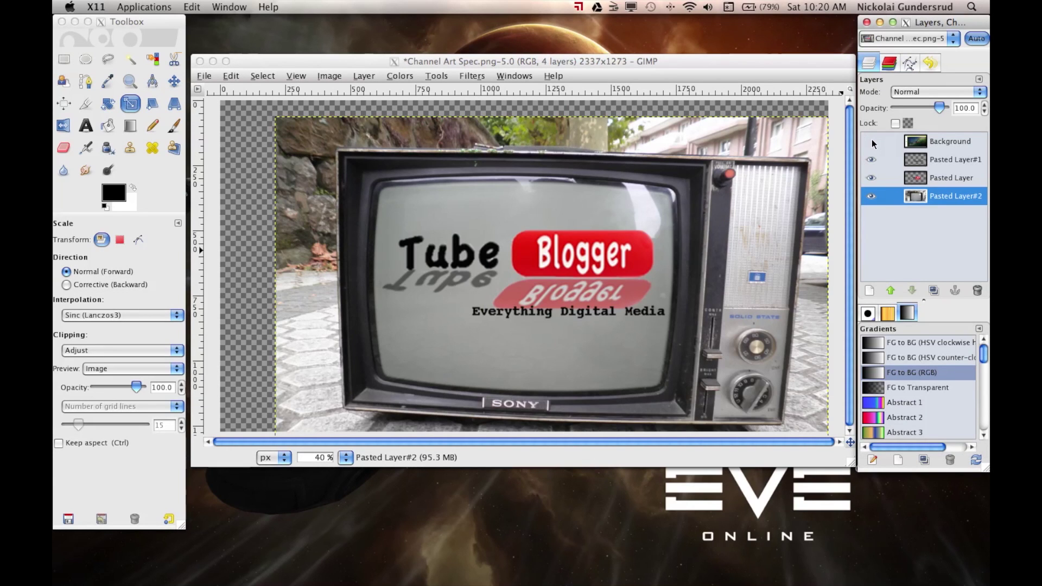
click(871, 142)
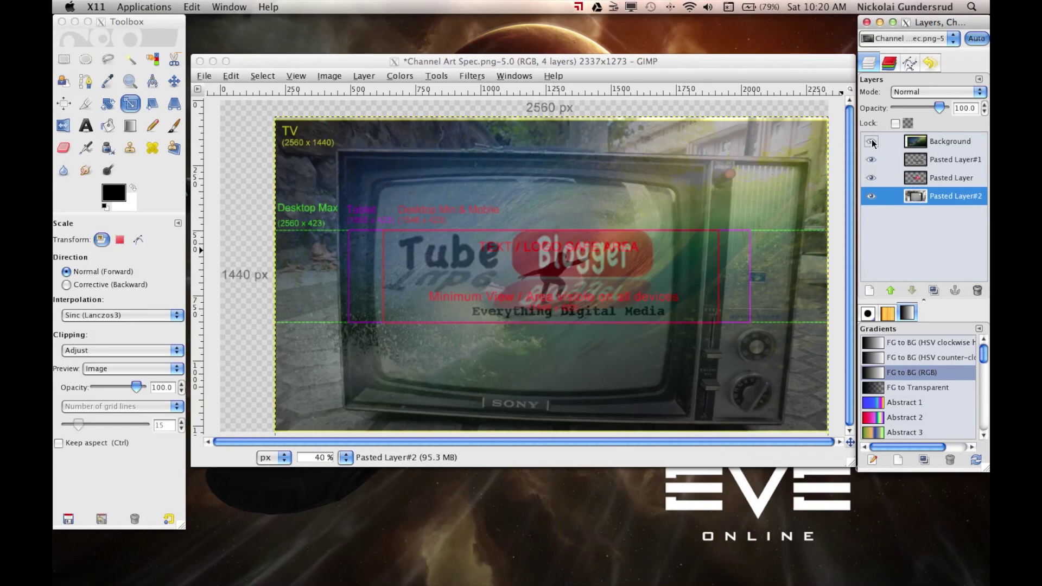
Step: Move the "Everything Digital Media" tagline layer slightly left and down beneath the logo
click(940, 161)
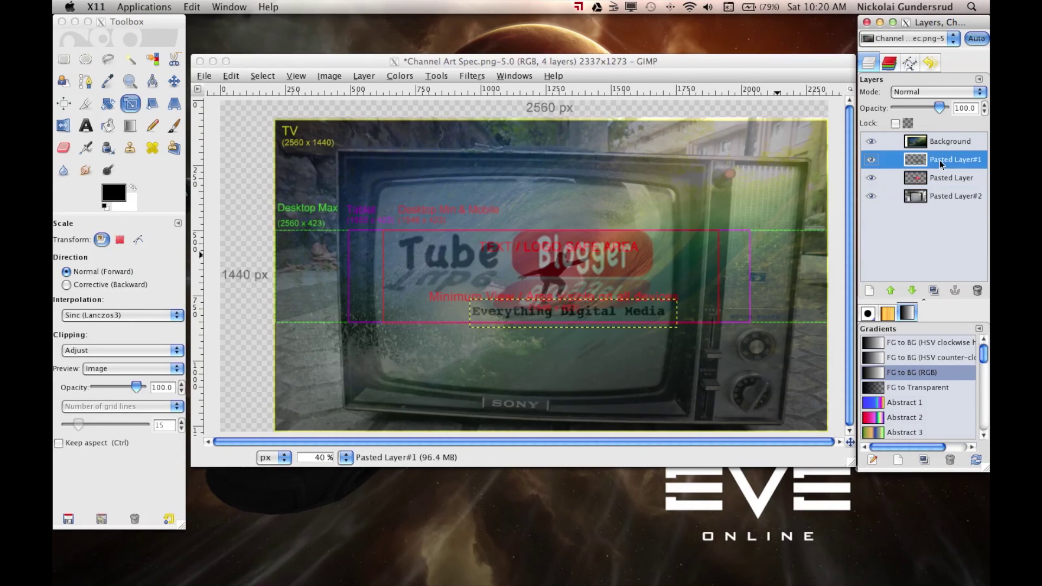
key(m)
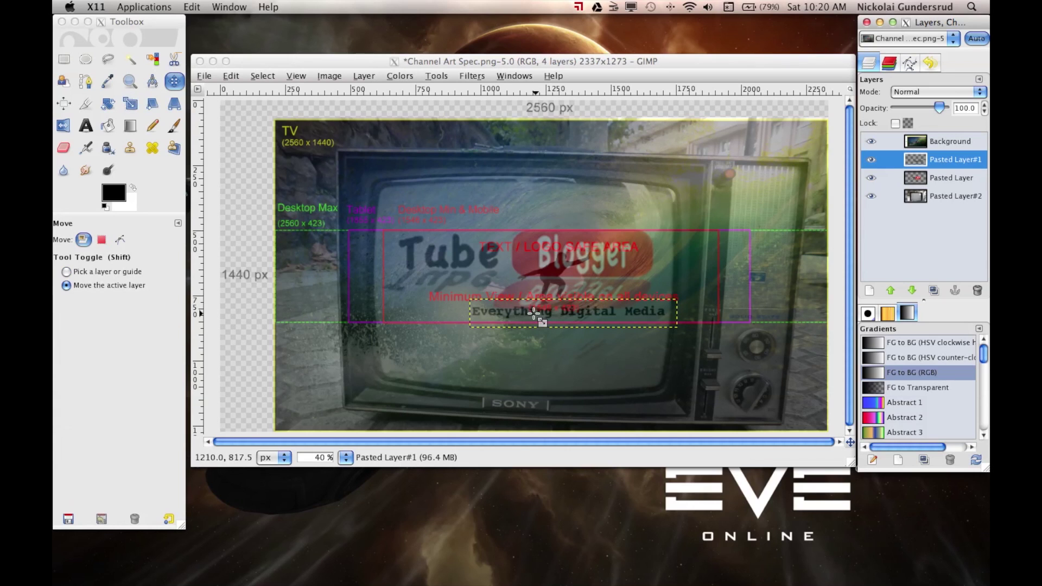
drag(512, 311, 505, 314)
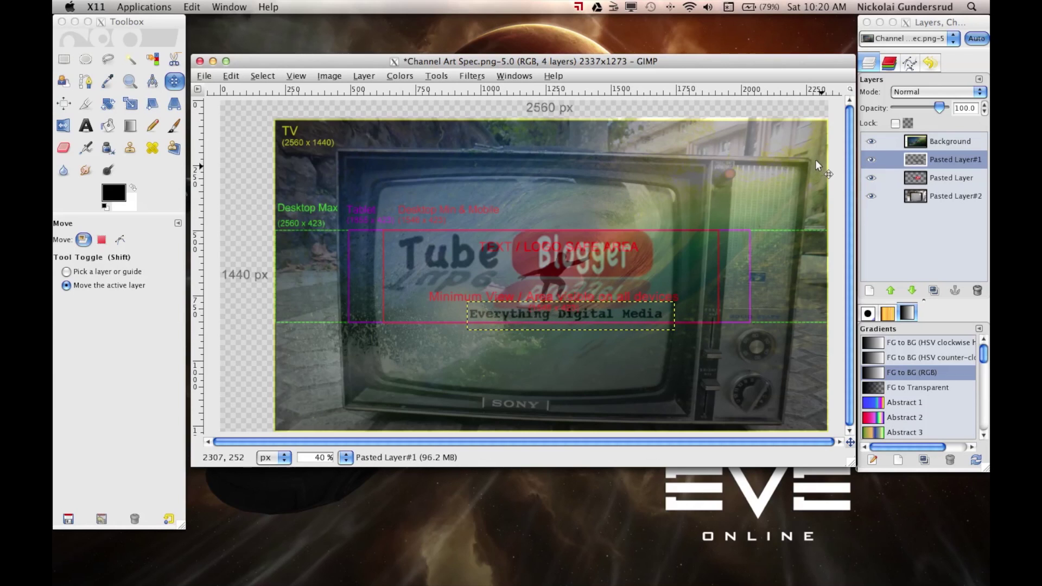
Step: Hide the template layer and set the Tube Blogger logo layer's opacity to 66.7
click(874, 142)
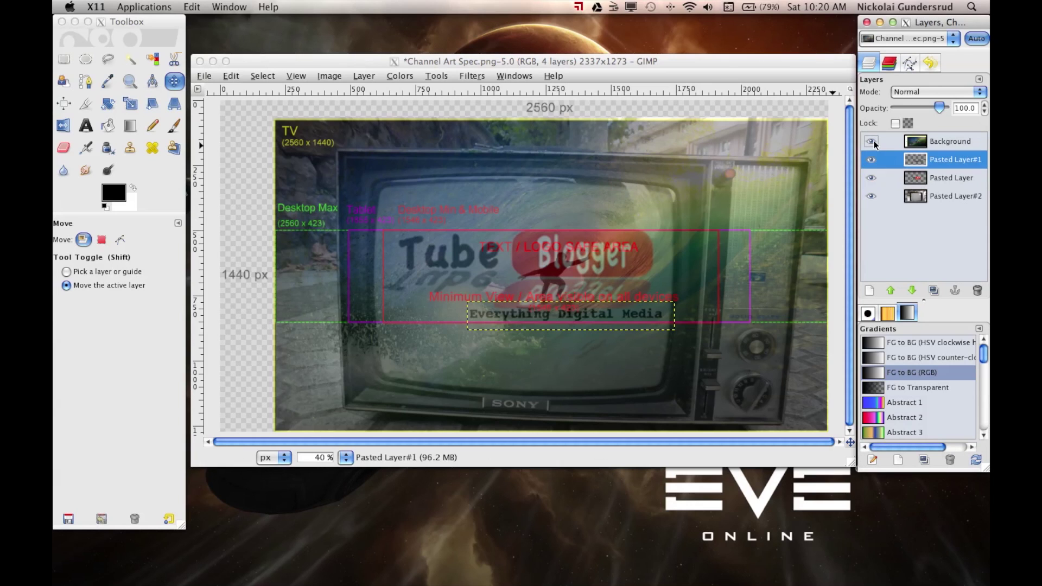
click(874, 141)
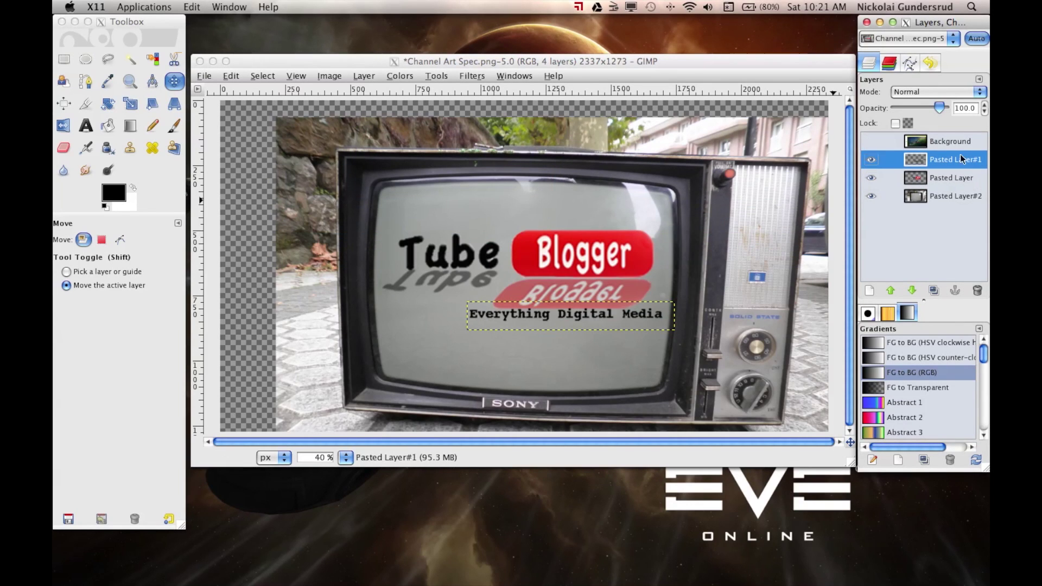
click(960, 181)
click(958, 161)
click(963, 178)
click(940, 109)
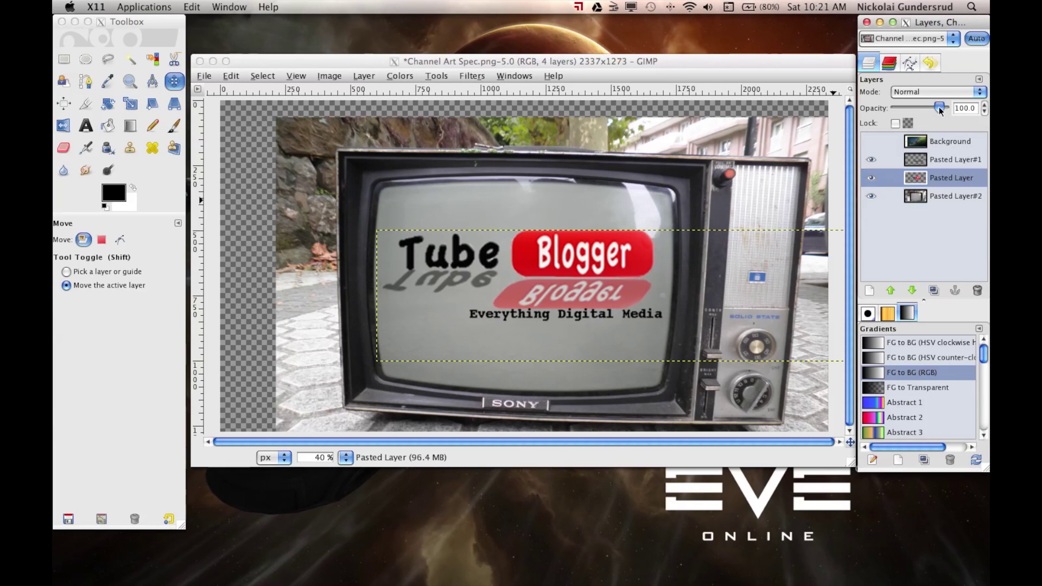
drag(941, 109, 925, 111)
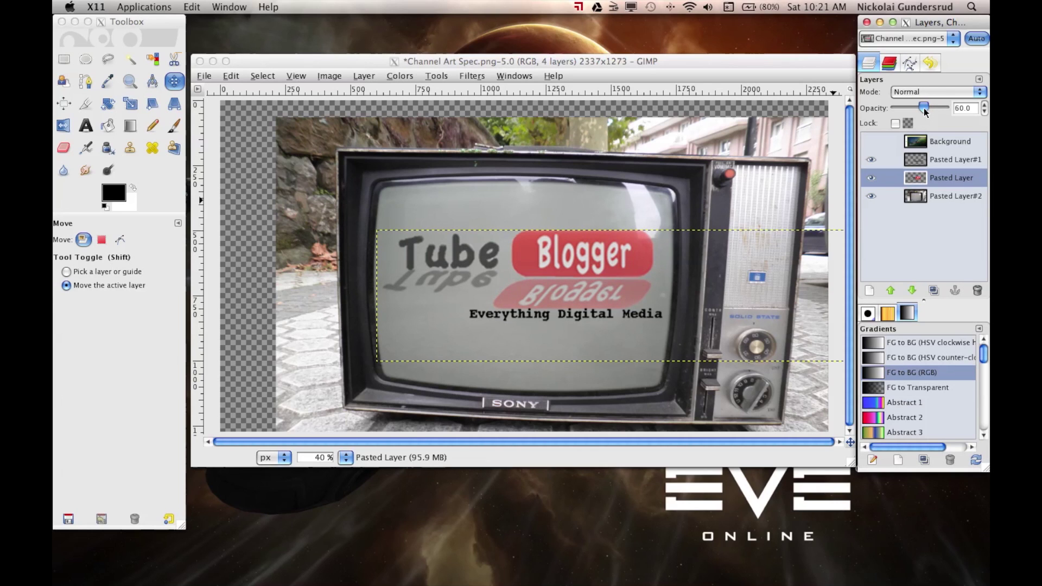
drag(926, 111, 928, 112)
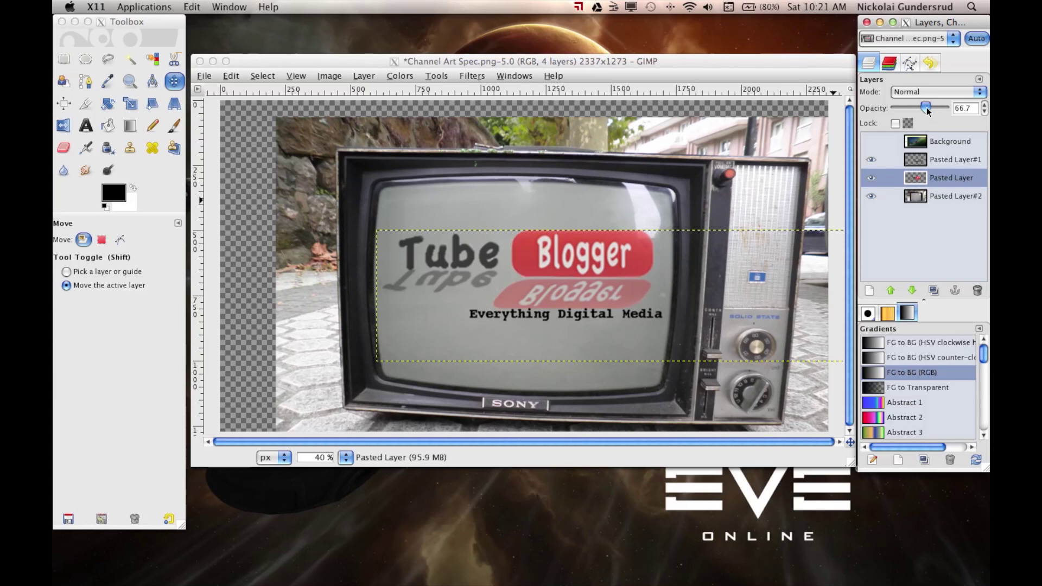
Step: Set the tagline layer's opacity to 66.7 and lower the logo layer's opacity to 61.7
click(943, 162)
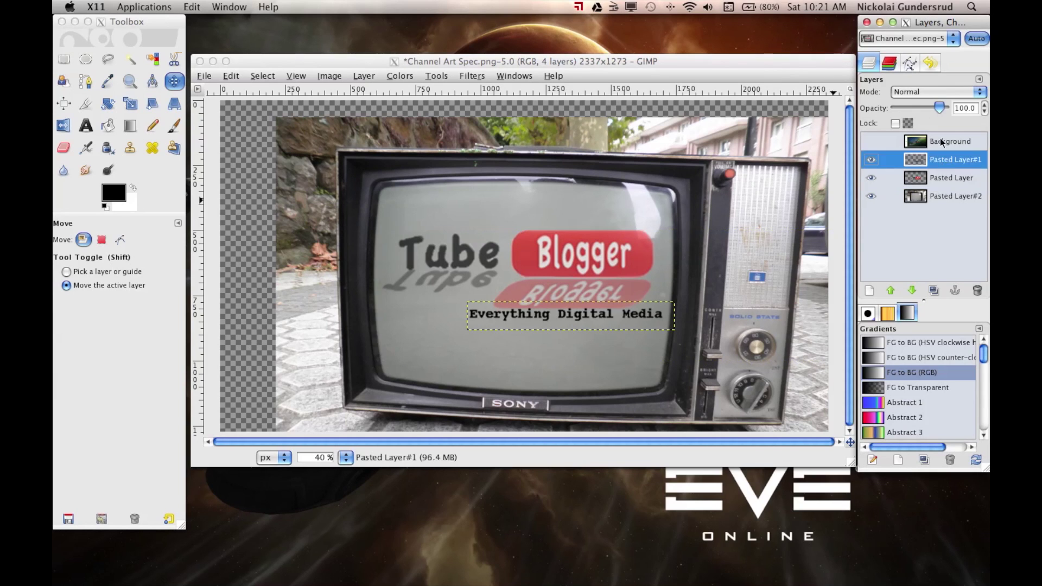
drag(939, 108, 928, 113)
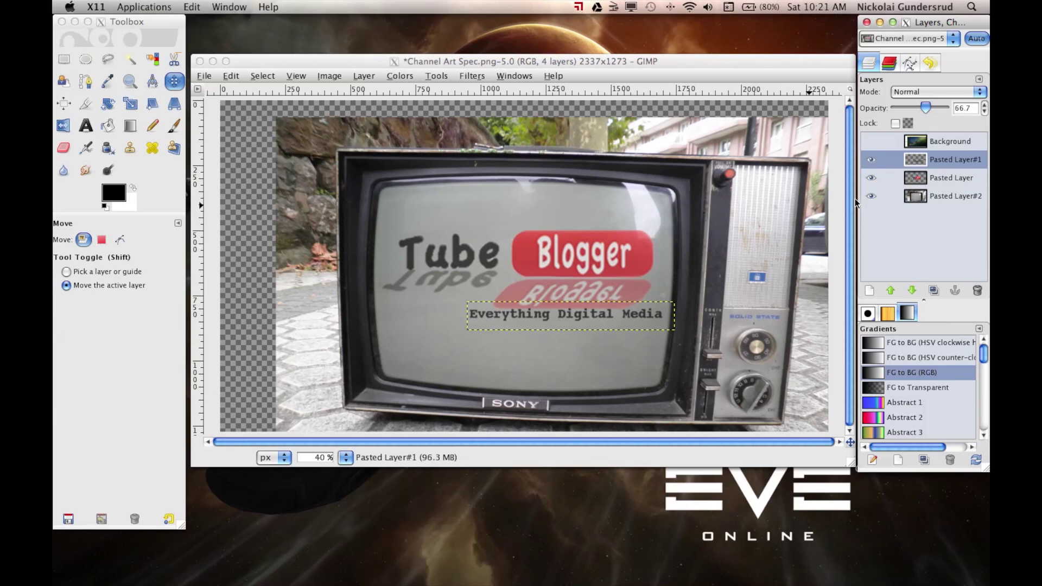
click(966, 181)
drag(928, 108, 926, 110)
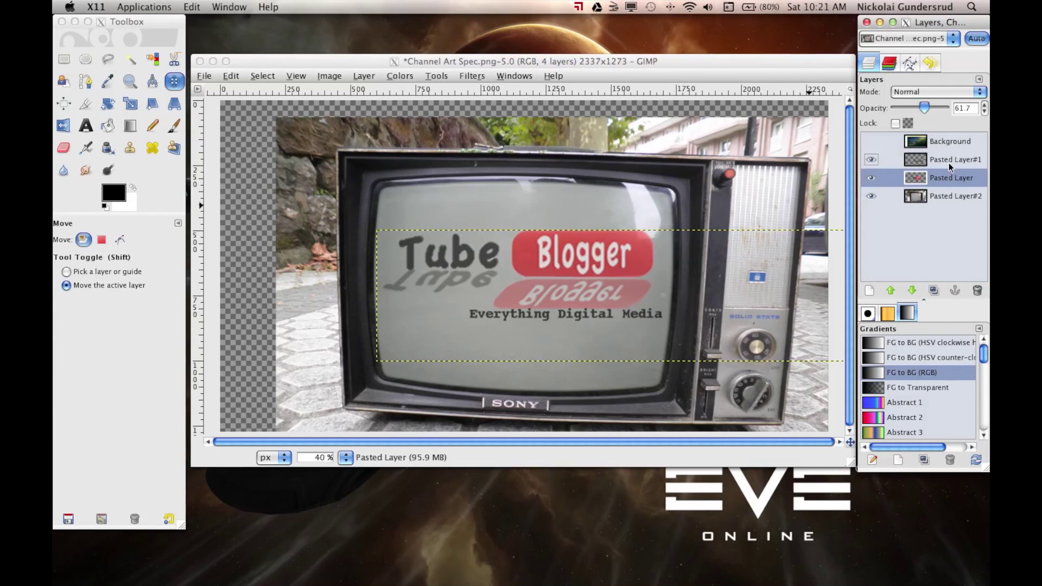
Step: Show the template layer again and outline a crop of about 2124 × 1193 pixels over its TV area
click(872, 142)
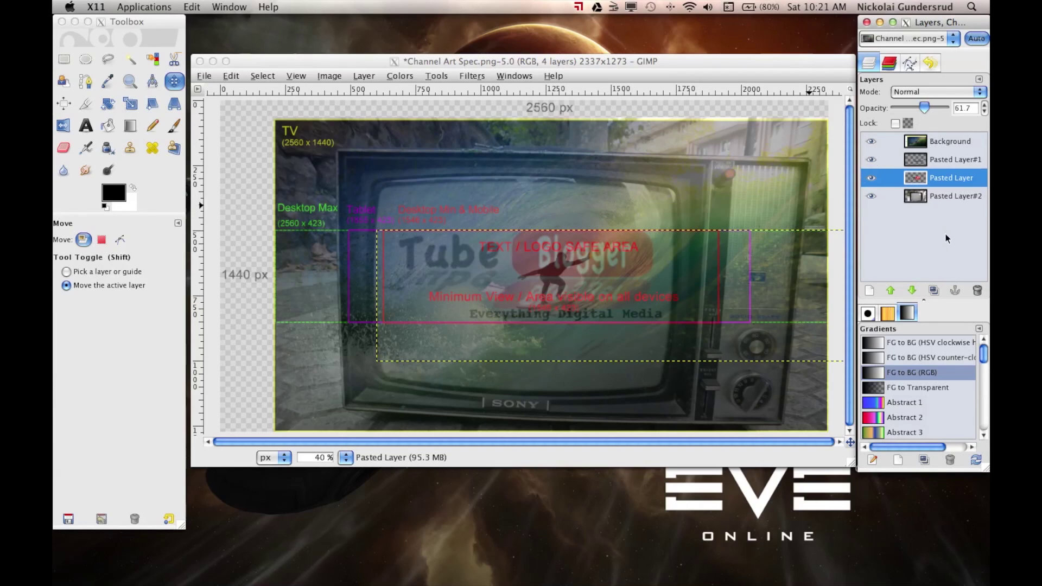
drag(566, 62, 549, 39)
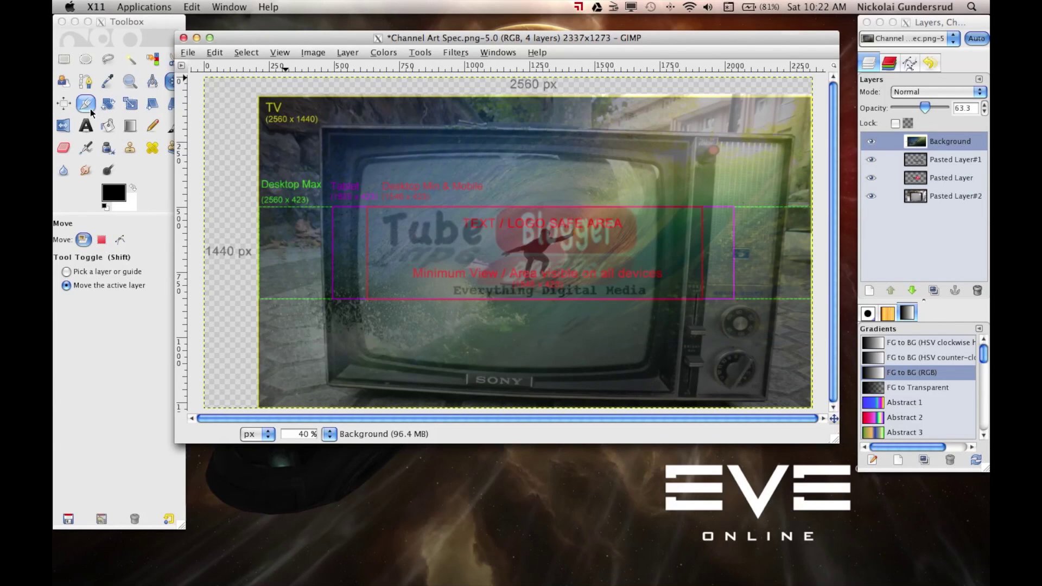
click(84, 99)
click(84, 101)
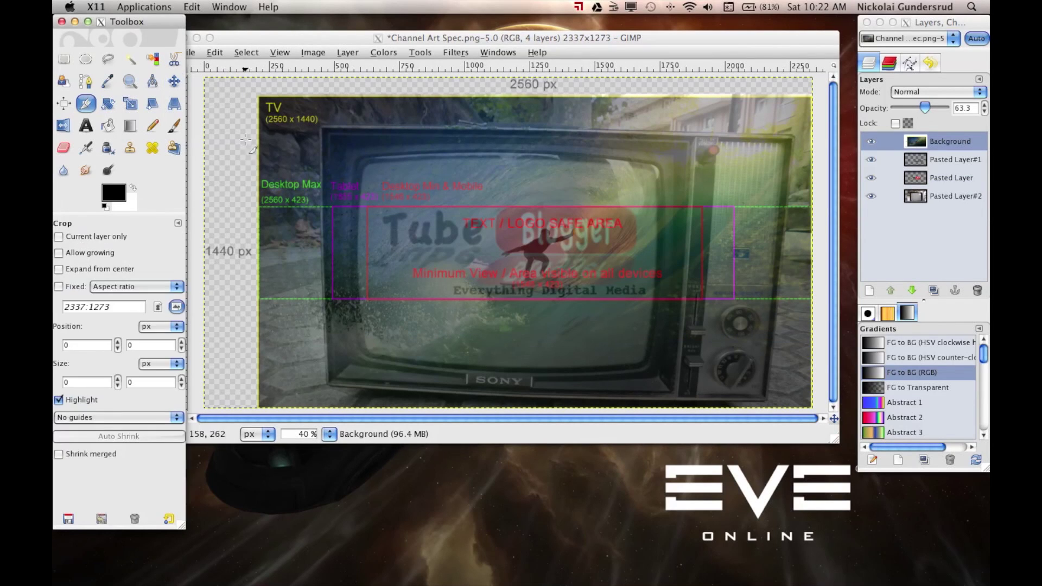
click(260, 107)
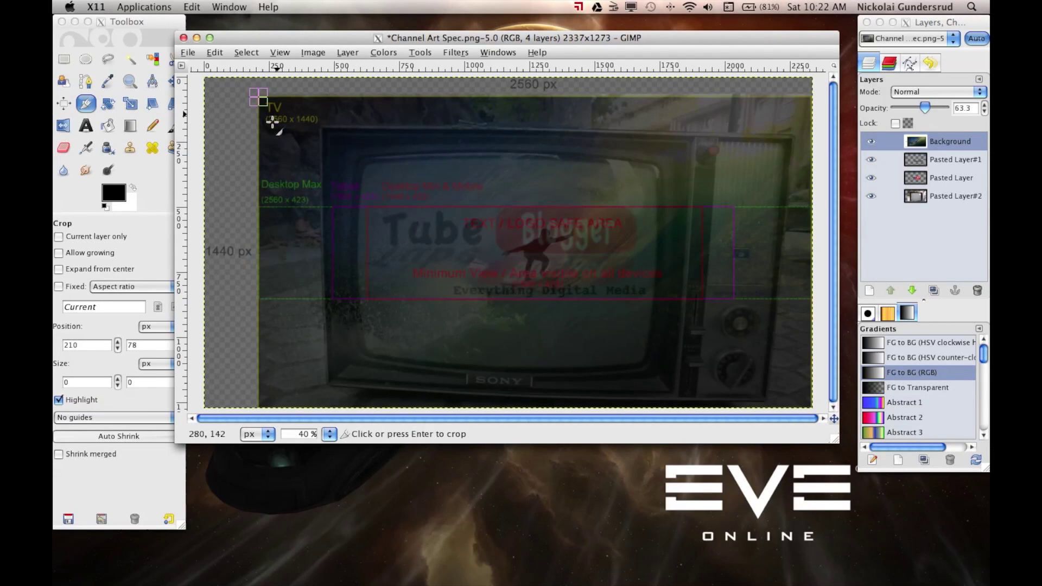
drag(266, 104, 818, 411)
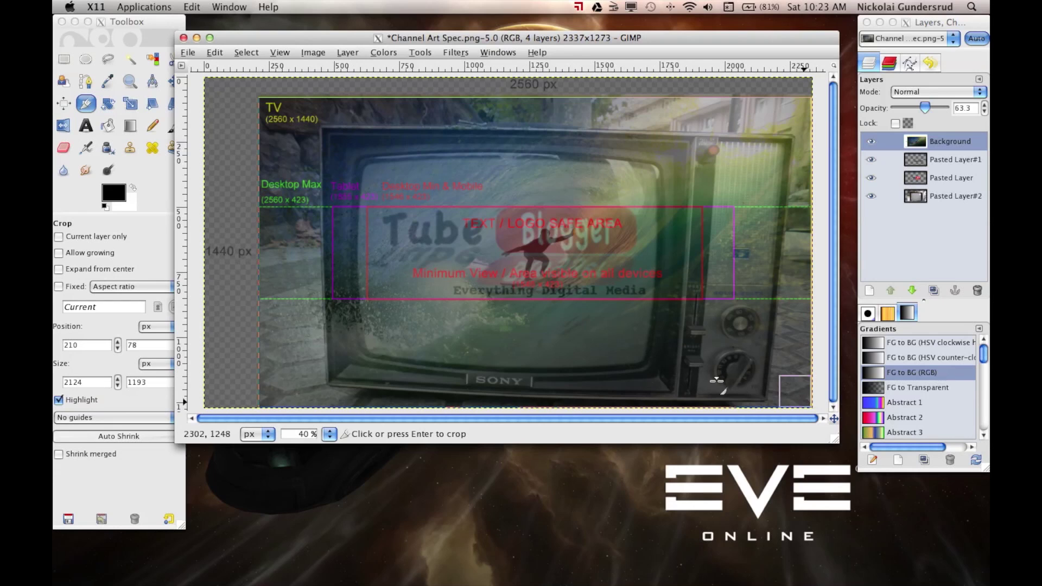
Step: Adjust the crop rectangle to position 210, 76 and size 2127 × 1195 so its left edge meets the template's TV border
drag(274, 253, 274, 253)
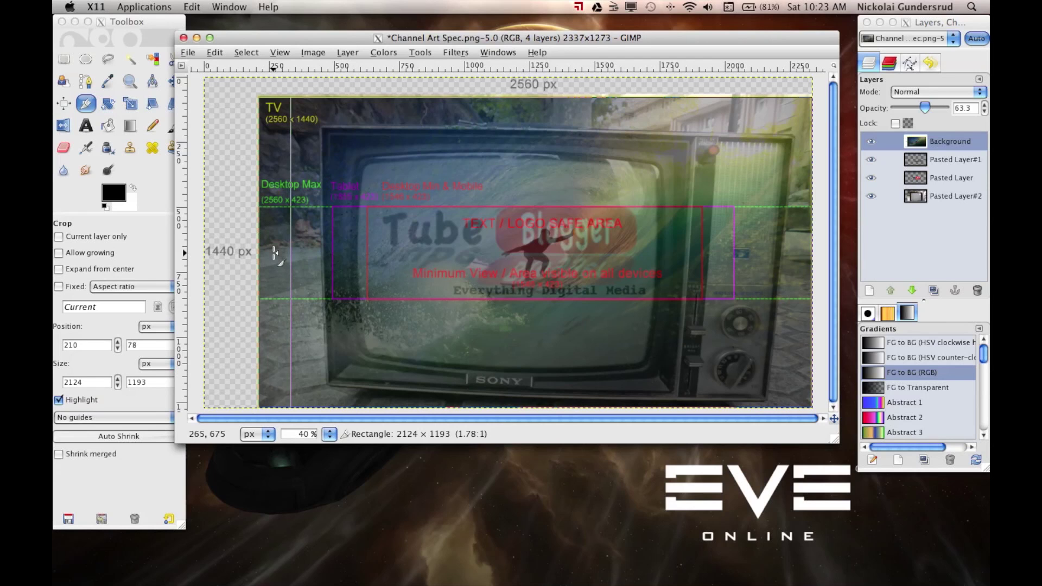
key(minus)
click(329, 433)
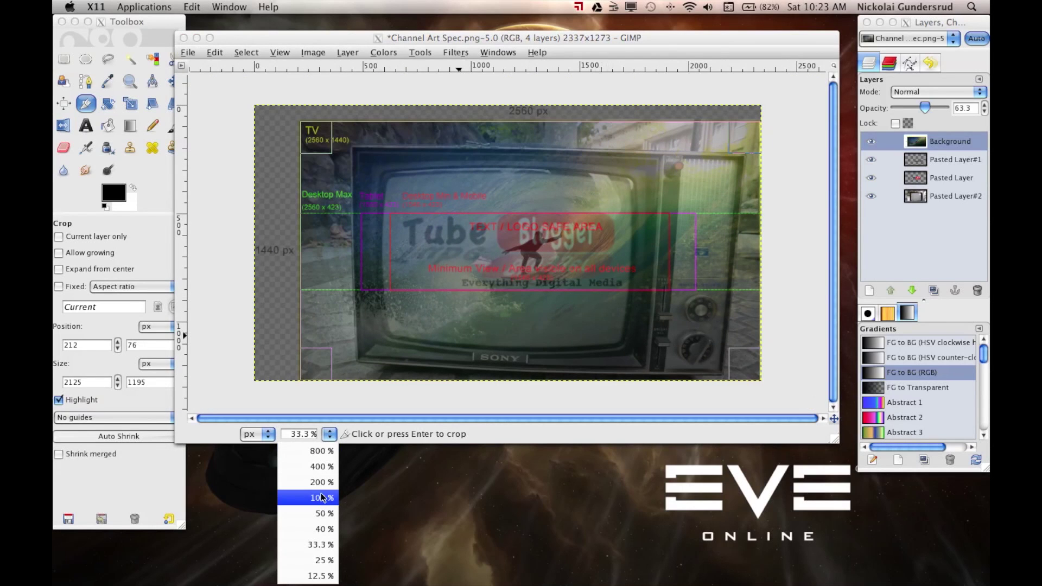
click(322, 497)
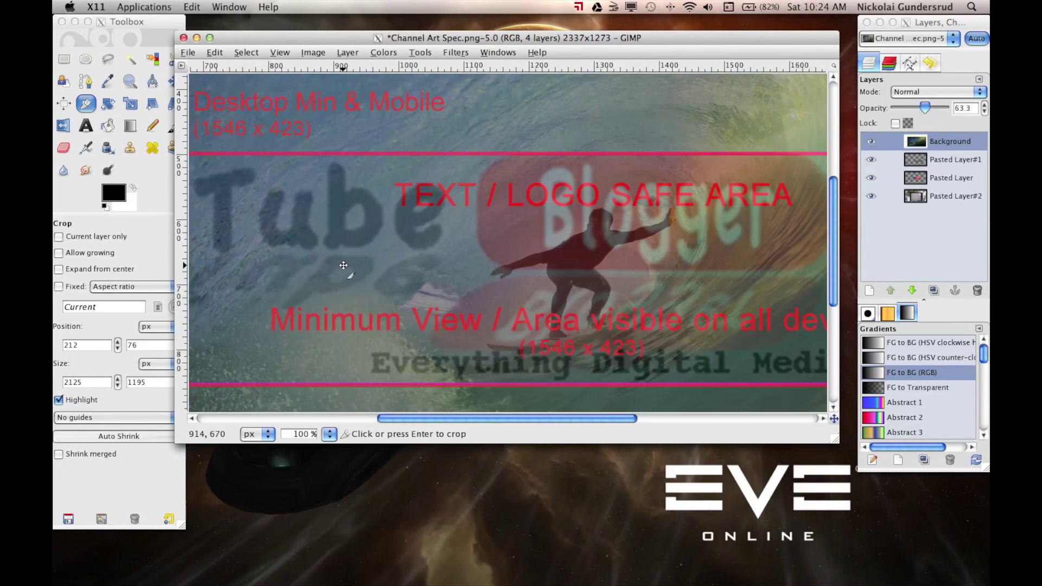
scroll(348, 265, left, 10)
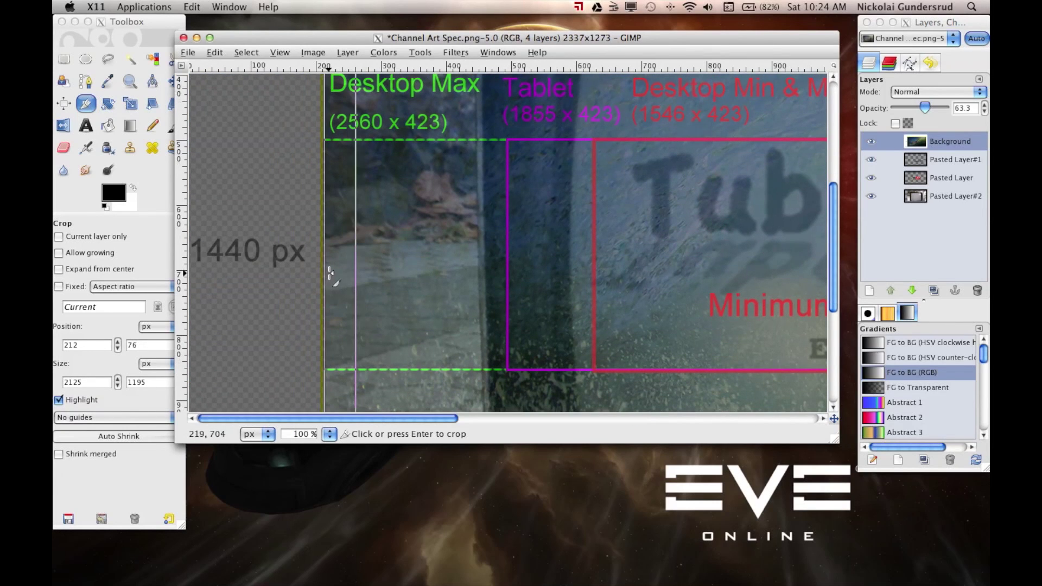
drag(330, 272, 334, 272)
Step: Check the crop rectangle's right, upper and lower edges against the template's TV border
drag(414, 418, 843, 405)
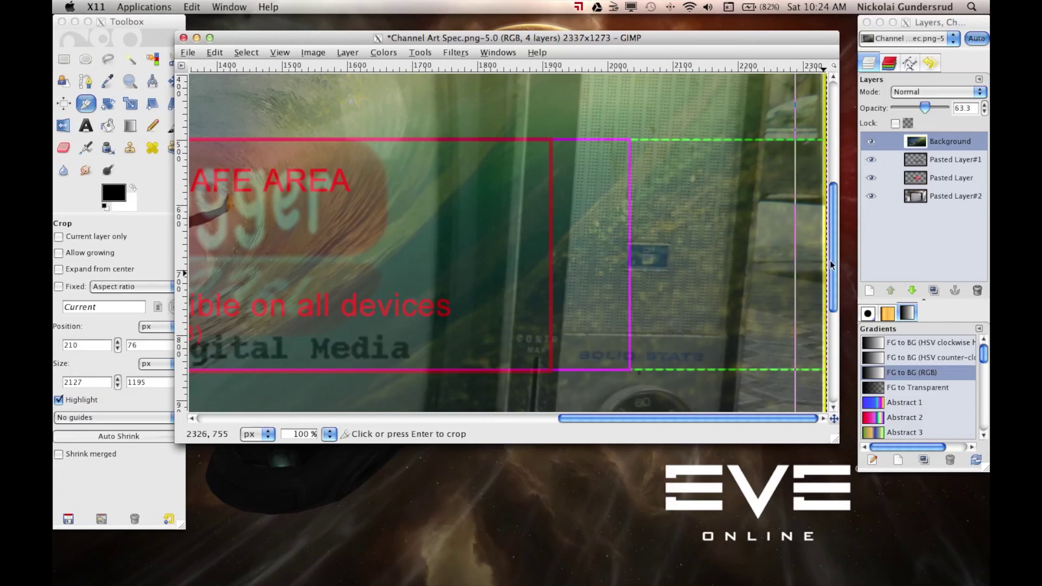
scroll(629, 268, up, 10)
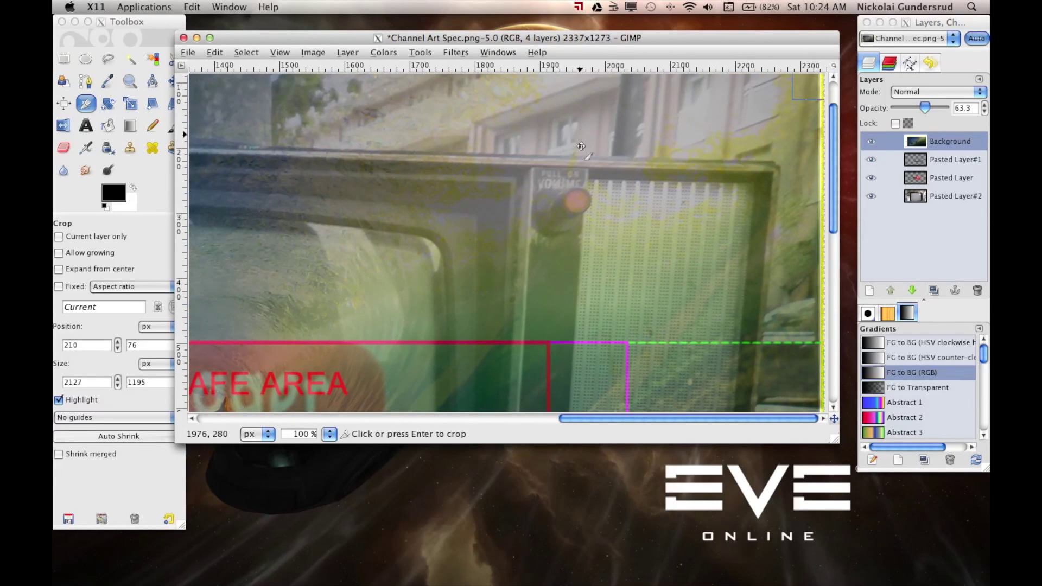
scroll(624, 349, up, 6)
scroll(623, 349, left, 2)
scroll(655, 353, down, 2)
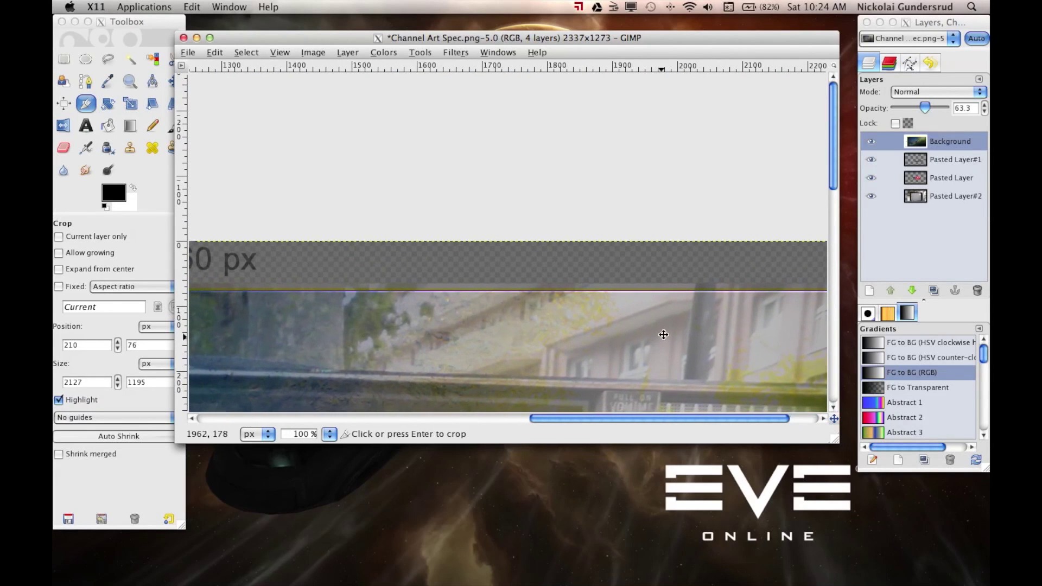
scroll(657, 348, left, 1)
scroll(664, 335, down, 10)
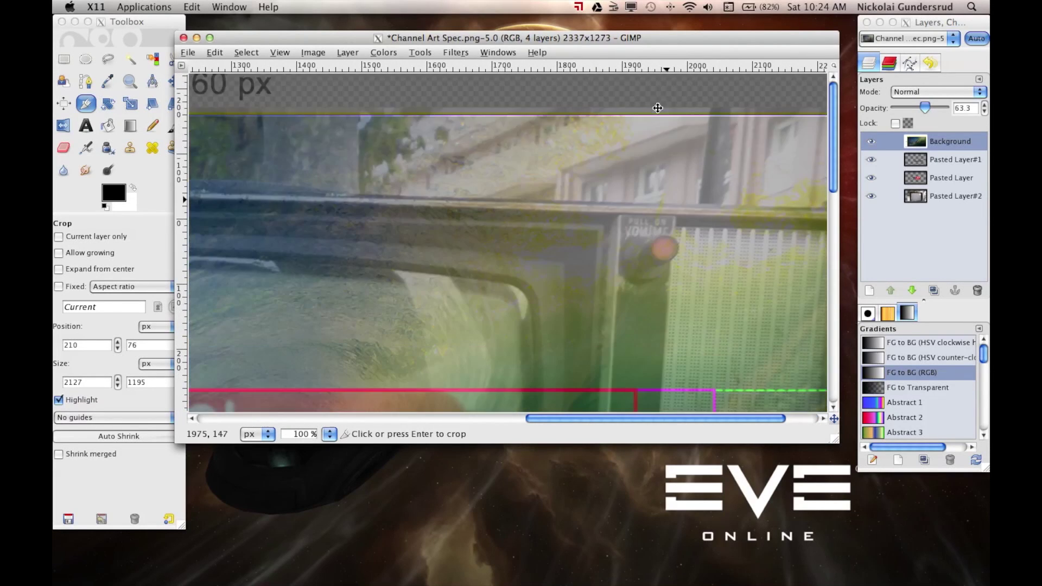
scroll(653, 305, down, 2)
scroll(654, 304, right, 1)
scroll(627, 89, down, 15)
scroll(627, 89, right, 1)
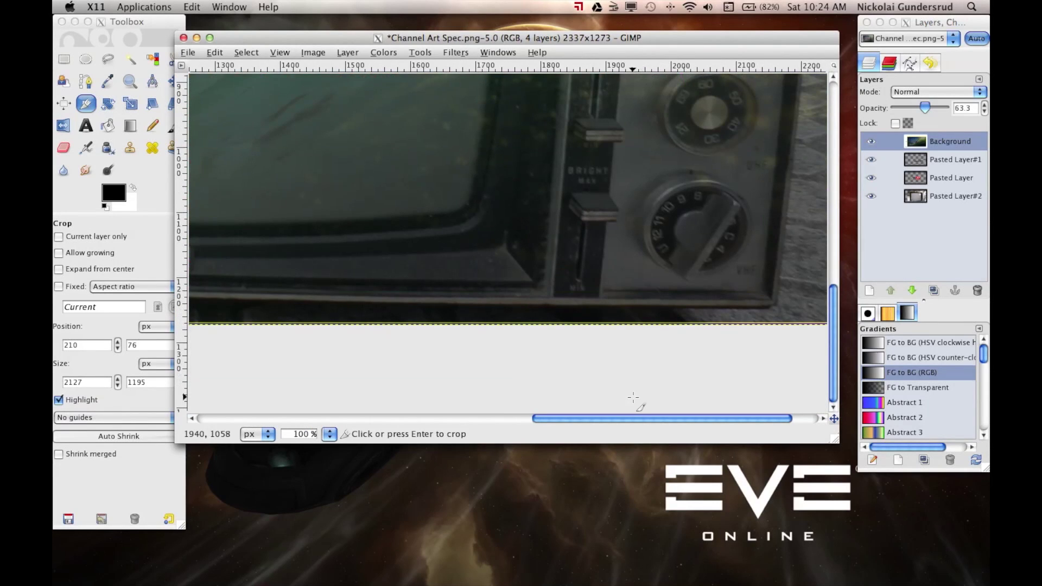
Step: Crop the image to the outlined TV area and hide the template layer
click(330, 434)
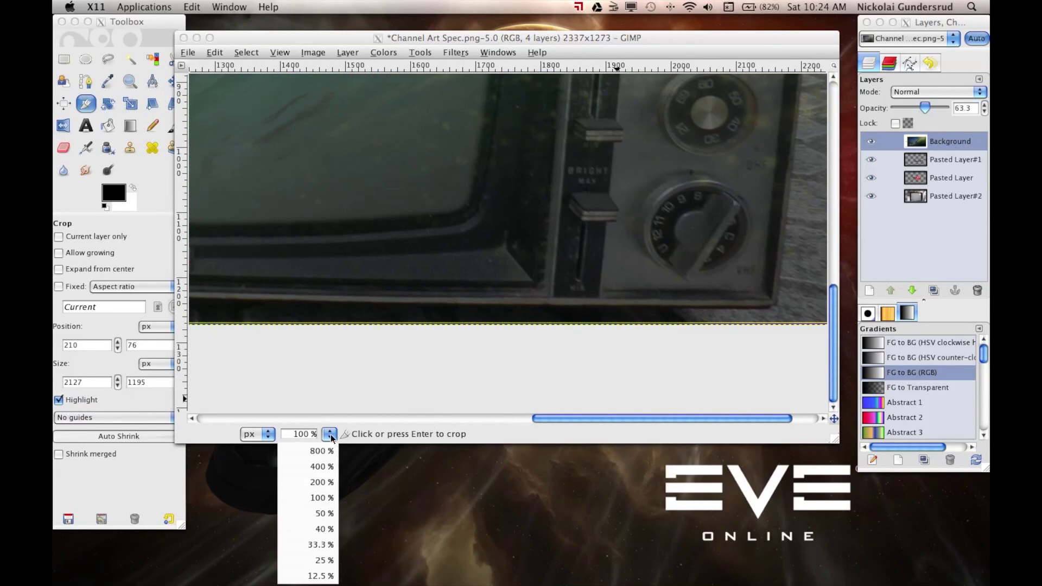
click(322, 529)
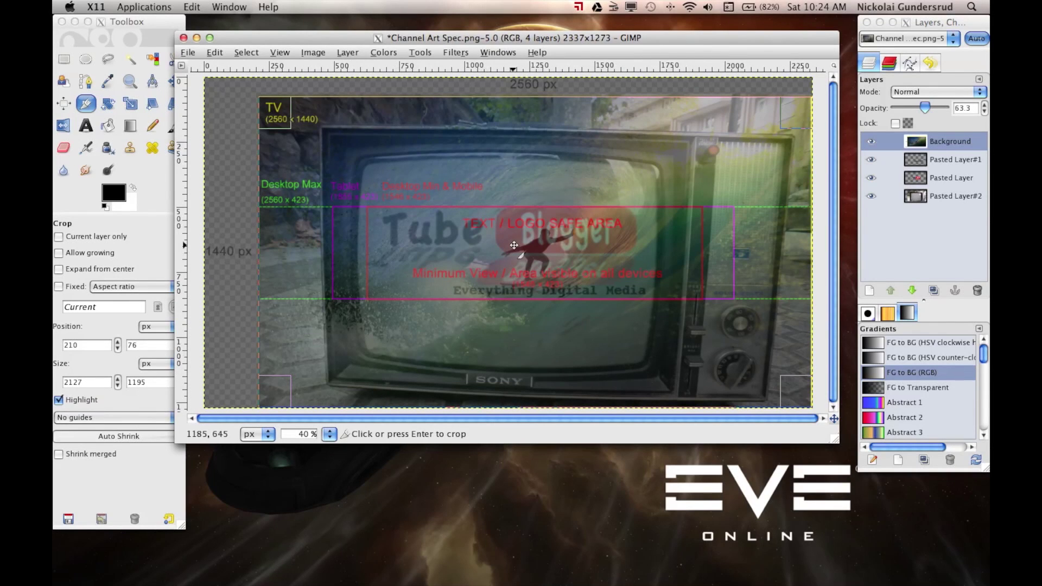
click(514, 245)
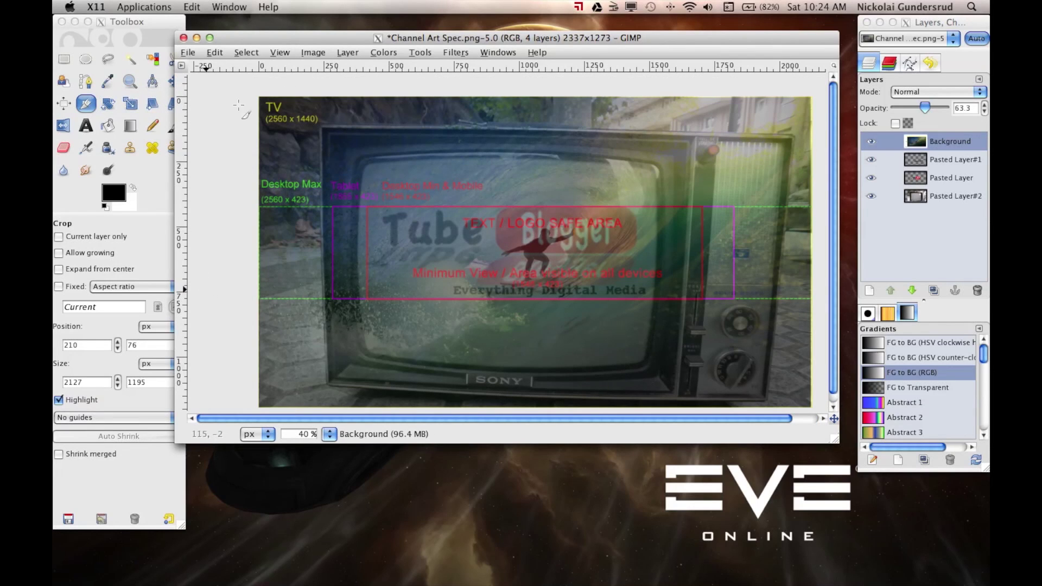
click(871, 143)
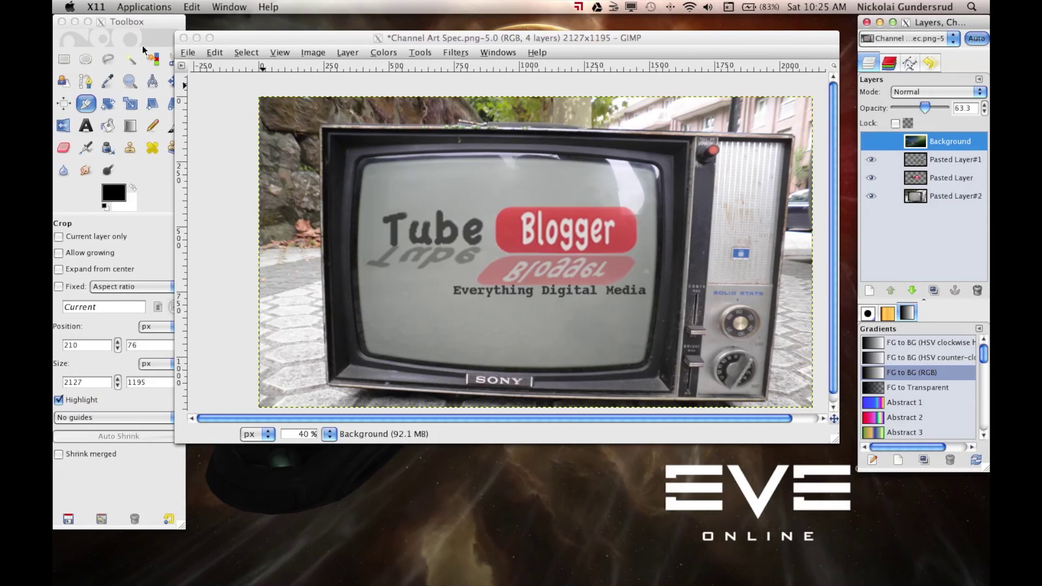
Step: Start saving the channel art as a separate file in Documents, with JPEG image as the file type
click(185, 55)
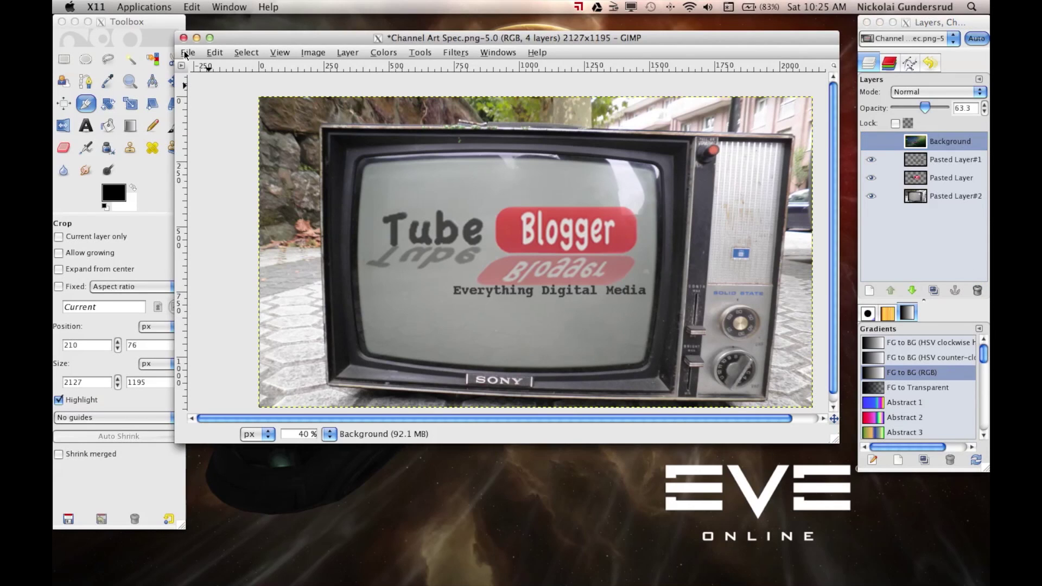
click(184, 55)
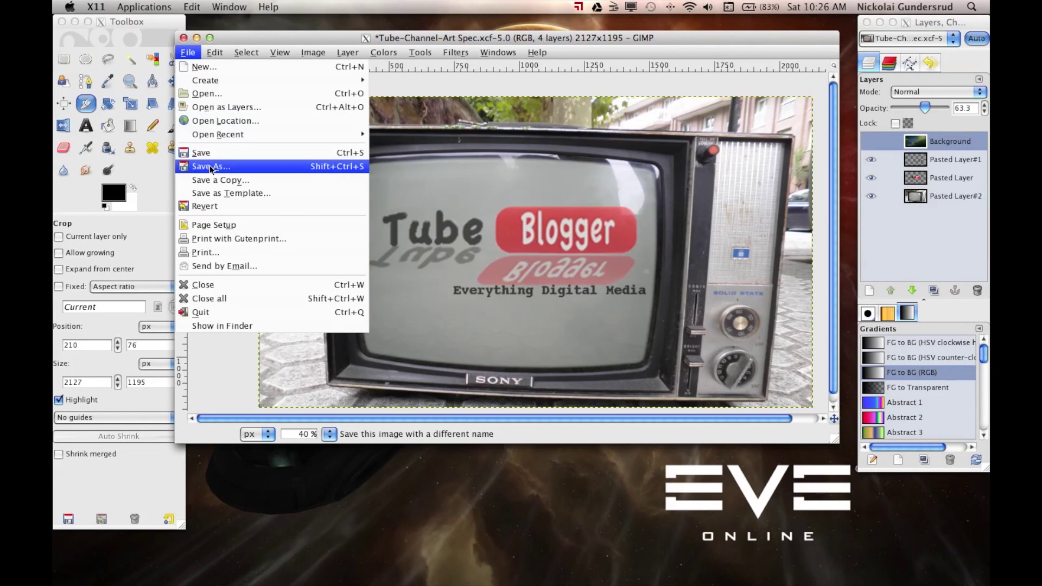
click(211, 167)
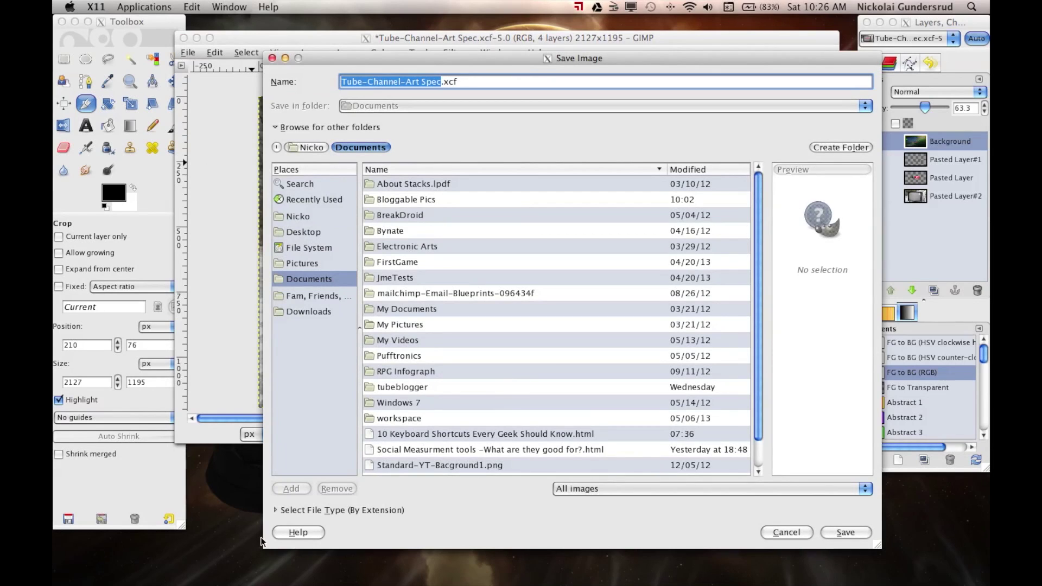
click(276, 510)
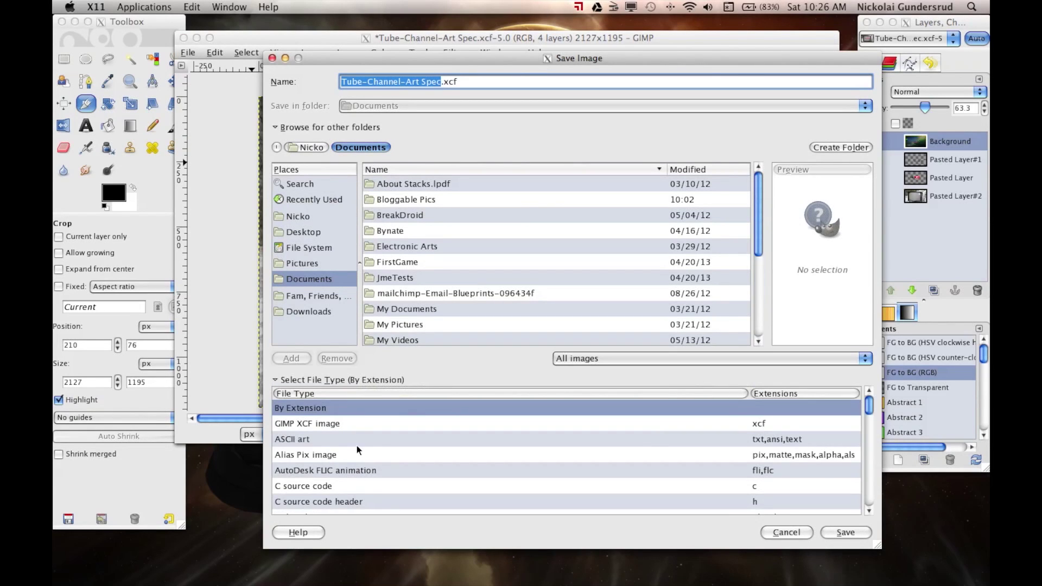
scroll(357, 447, down, 15)
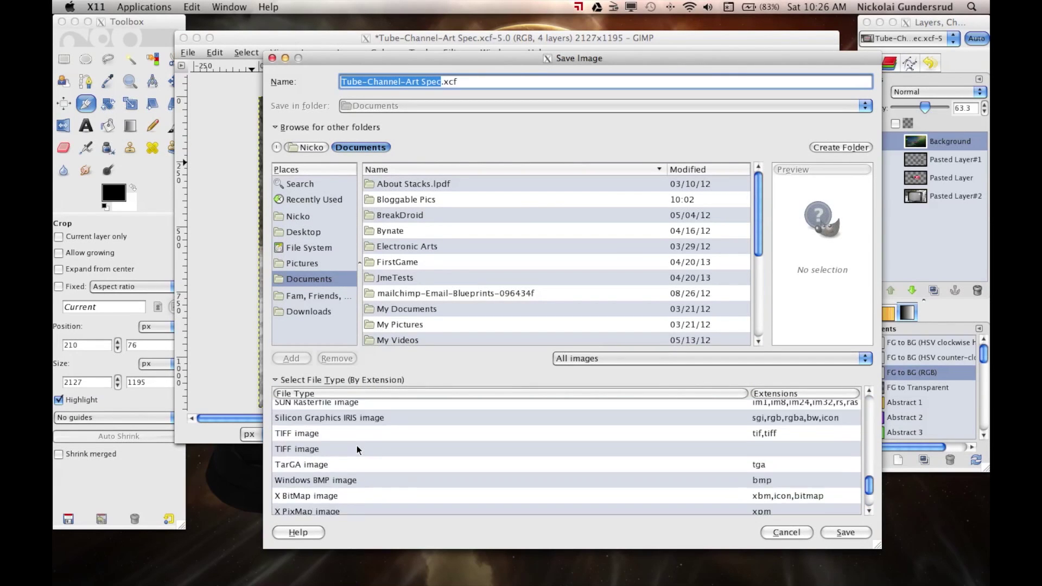
scroll(357, 449, up, 3)
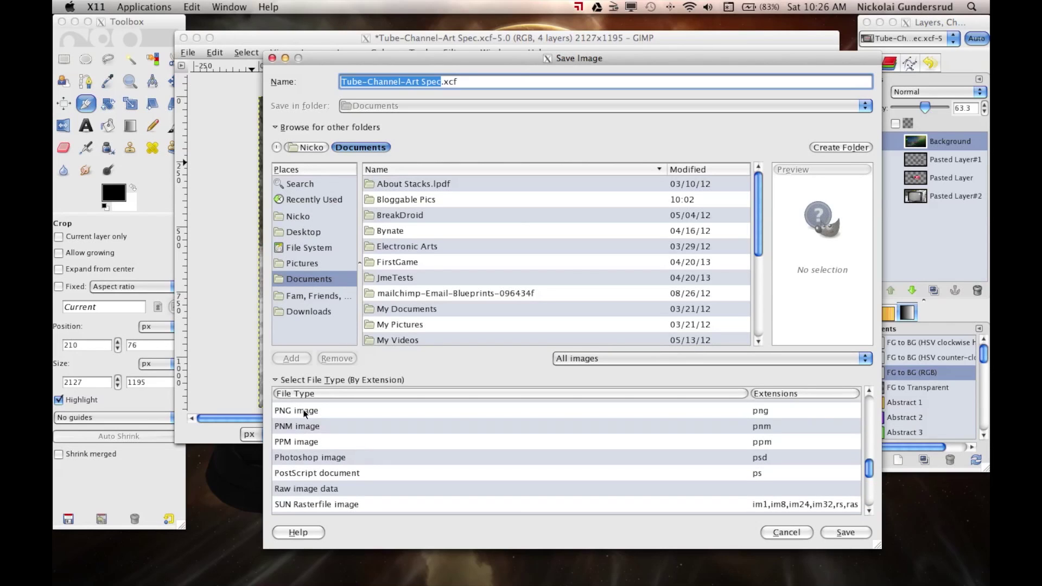
scroll(330, 448, up, 5)
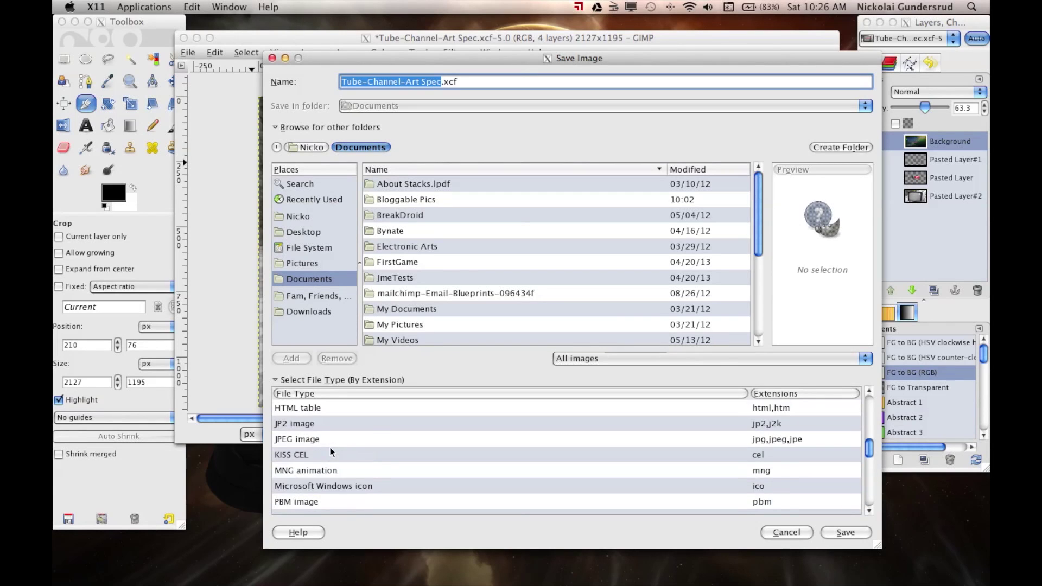
click(291, 502)
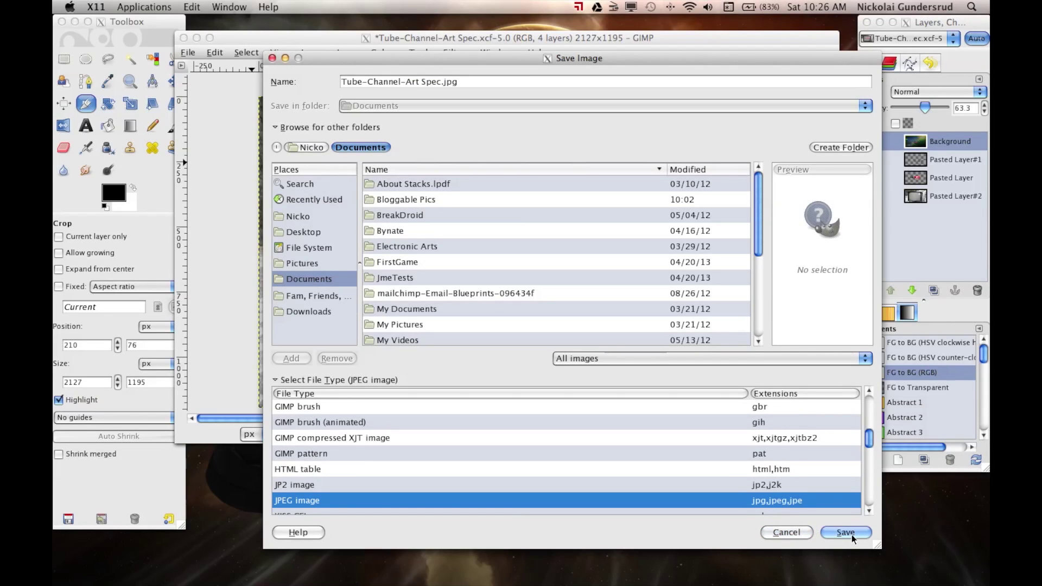
Step: Name the file Tube-Channel-Art.jpg and export it as a flattened JPEG at quality 85
click(440, 81)
key(BackSpace)
key(BackSpace)
key(BackSpace)
key(BackSpace)
key(BackSpace)
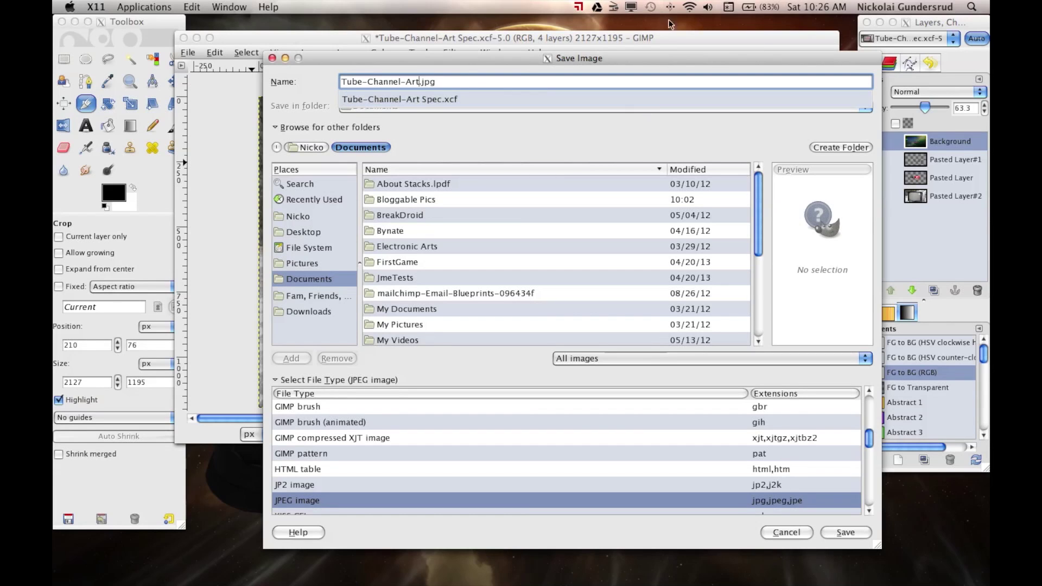
click(836, 533)
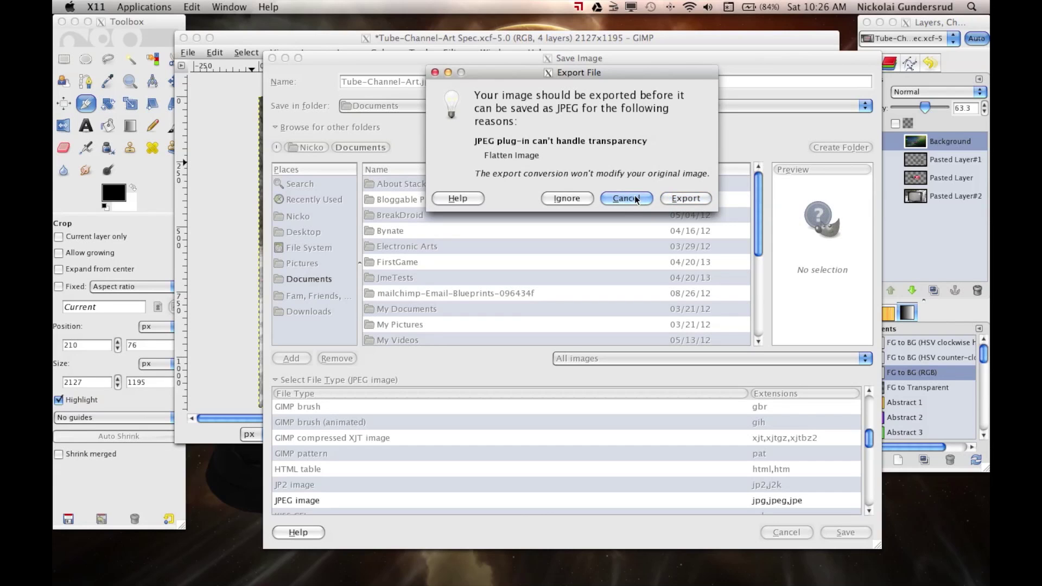
click(683, 197)
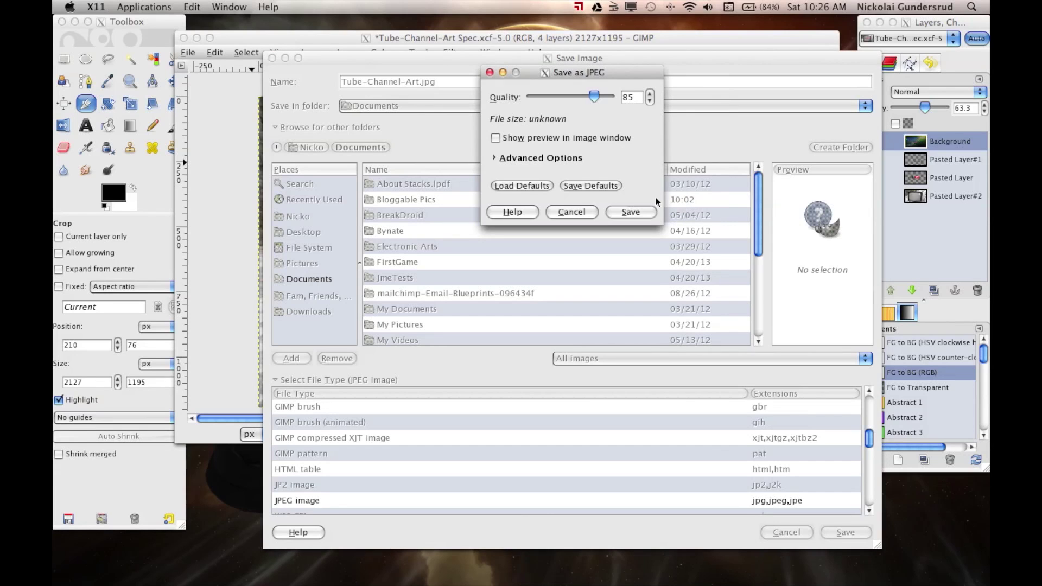
click(631, 212)
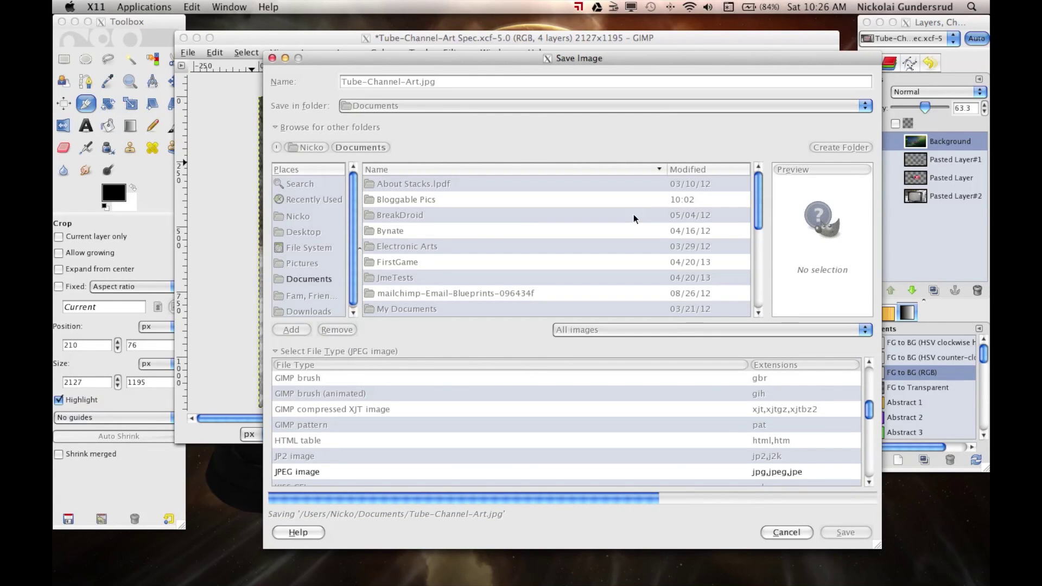